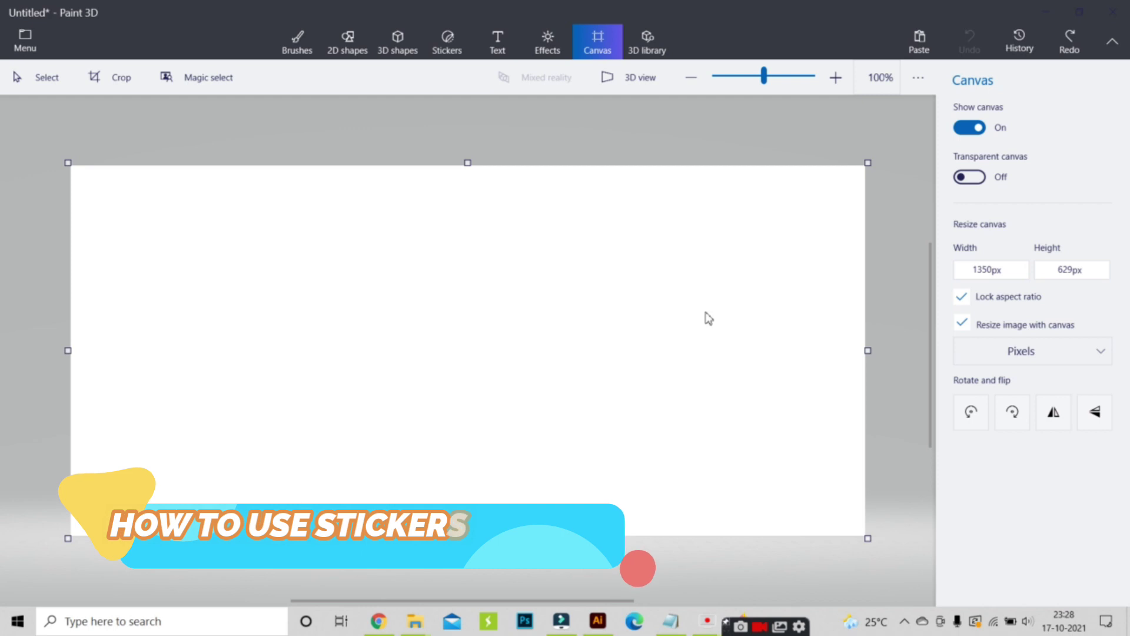
- Insert the Envelope model from the 3D library, searching for "envelope", and rotate it around its vertical axis to show its plain back
{"action": "left_click", "coordinate": [654, 43]}
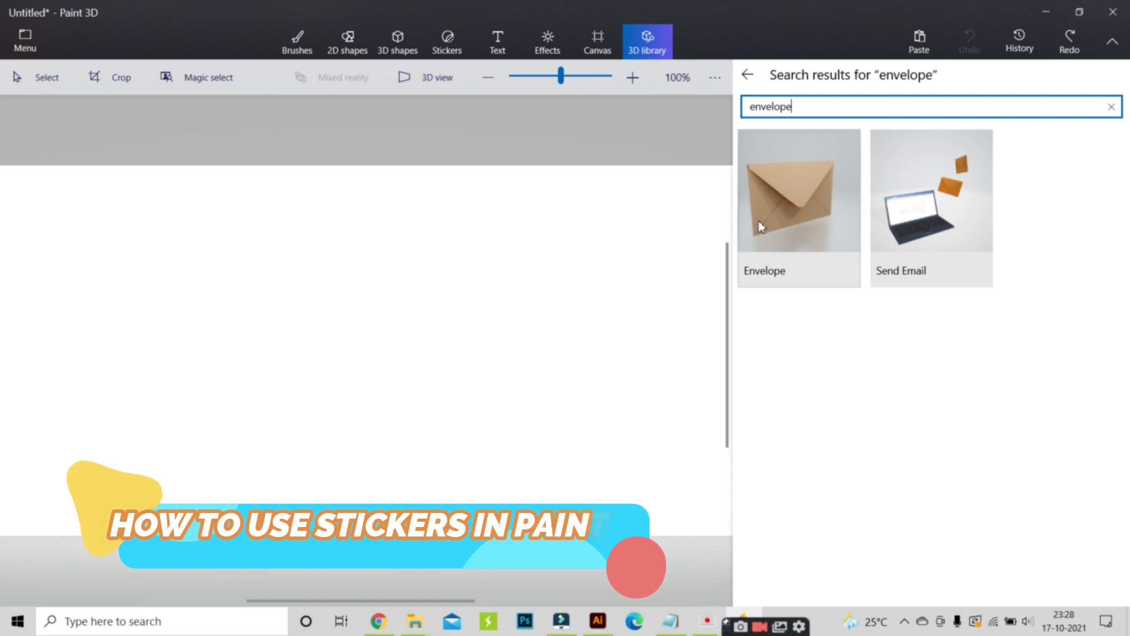
{"action": "left_click", "coordinate": [773, 235]}
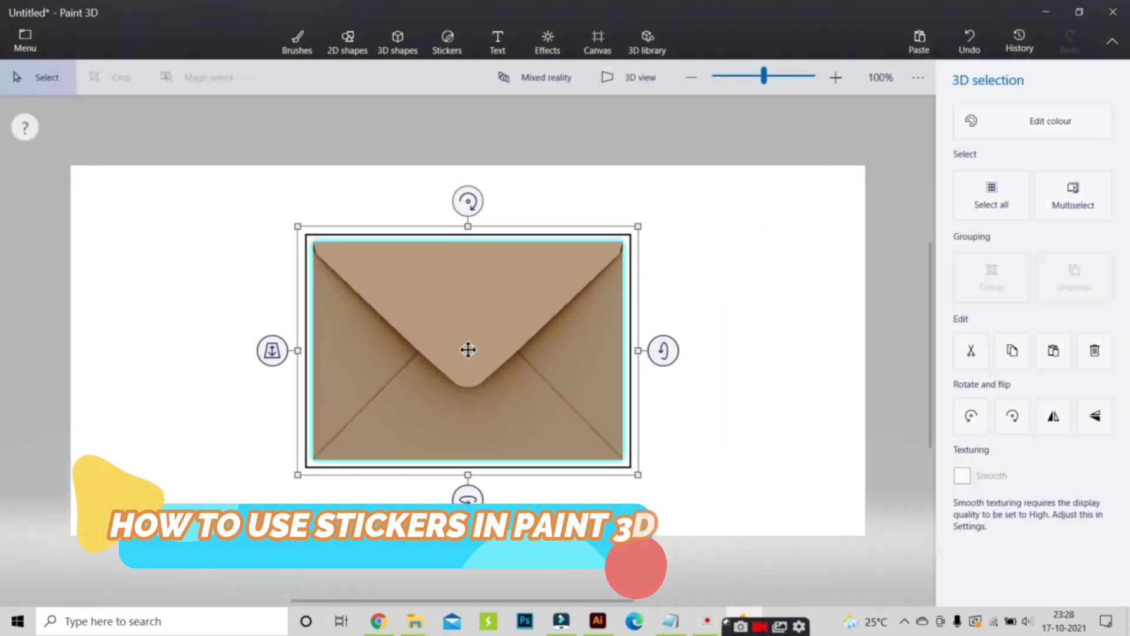
{"action": "left_click_drag", "start_coordinate": [468, 497], "coordinate": [776, 492]}
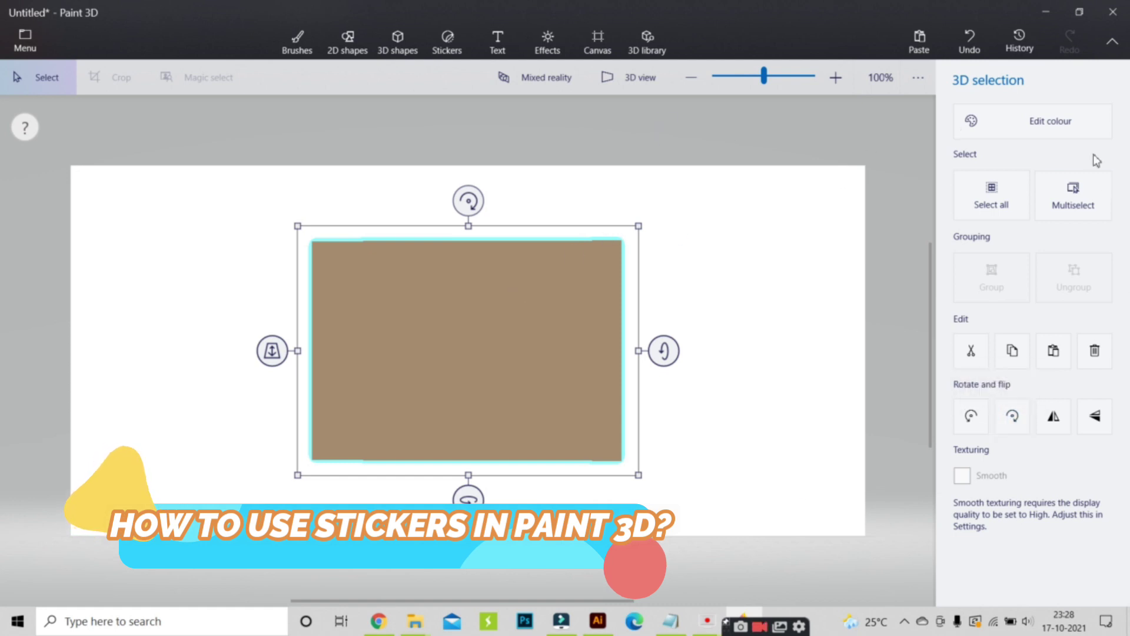
- Add the dark blue image with gold flourishes from the Desktop as a custom sticker on the envelope's back and enlarge it
{"action": "left_click", "coordinate": [450, 51]}
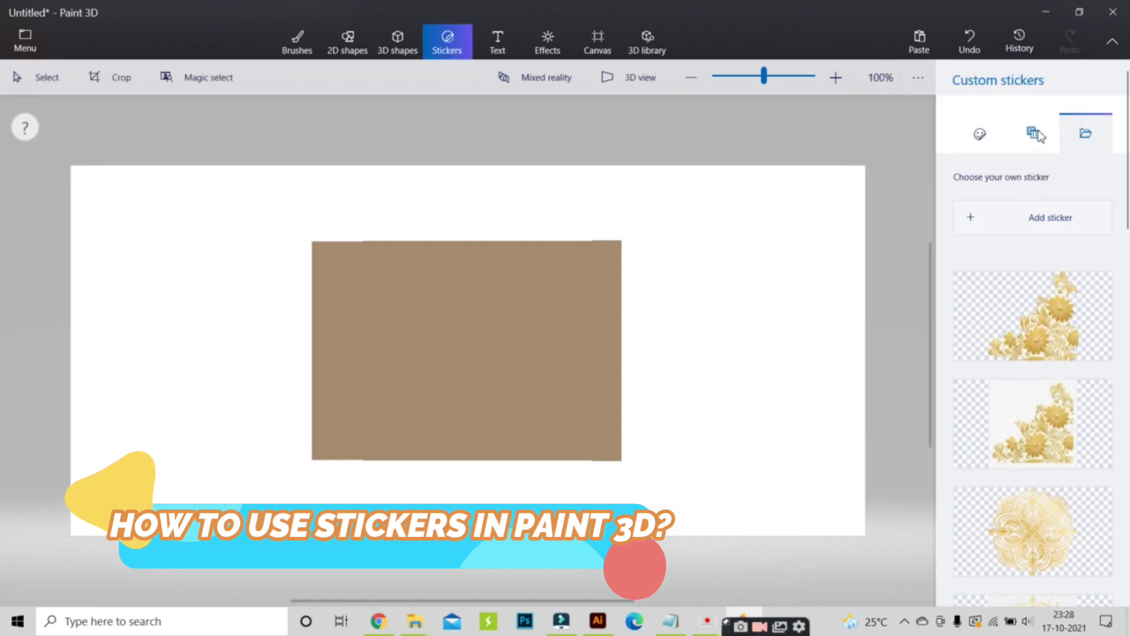
{"action": "left_click", "coordinate": [980, 135]}
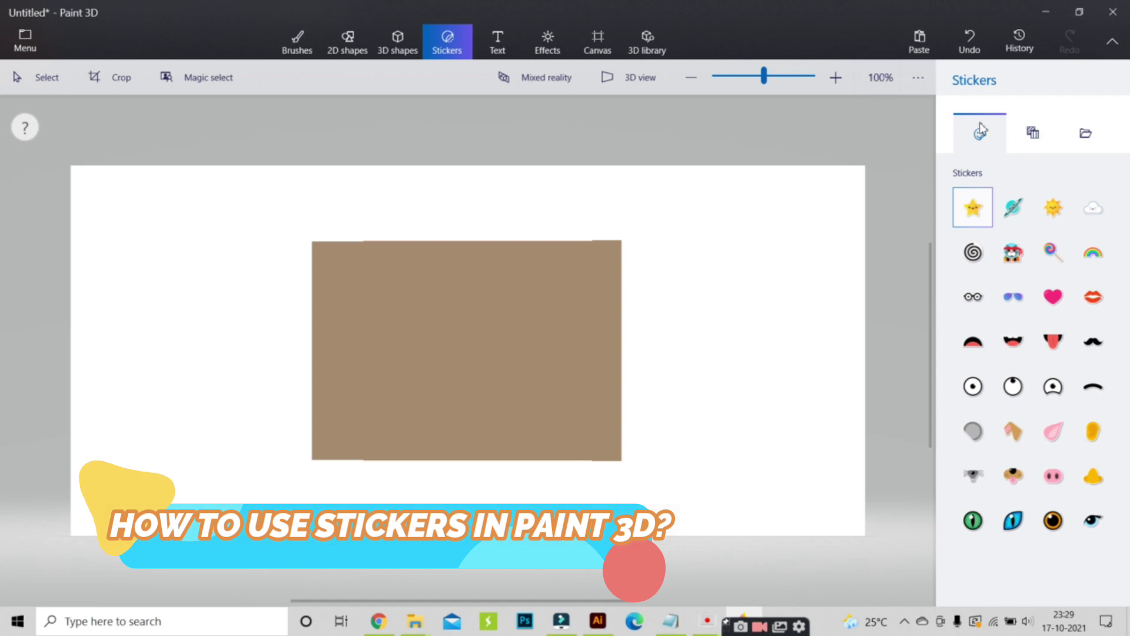
{"action": "left_click", "coordinate": [1040, 141]}
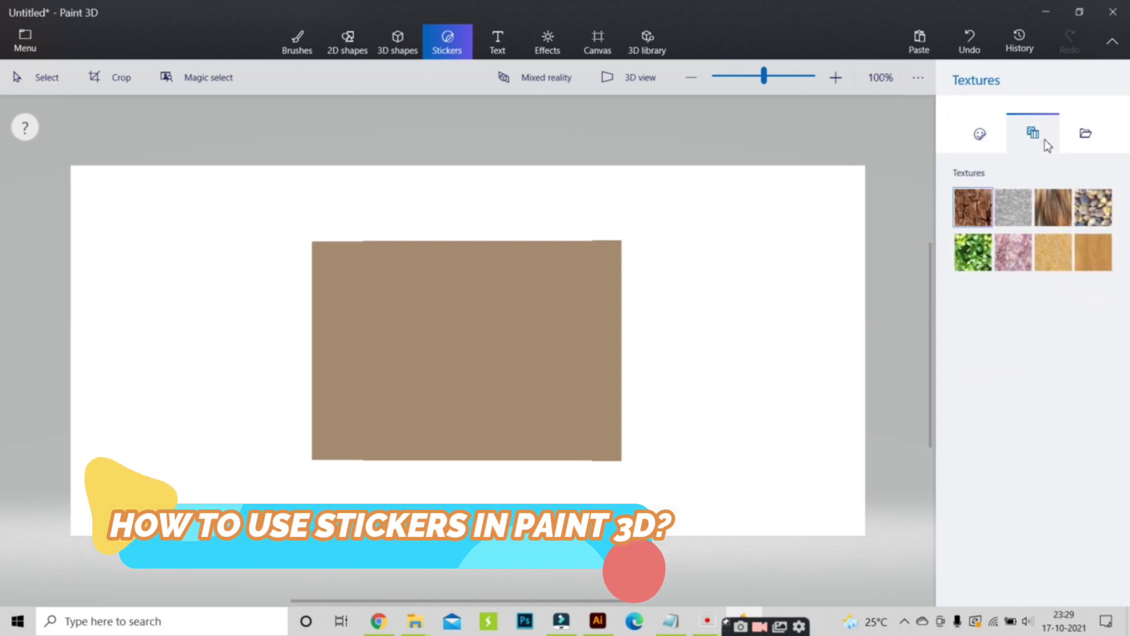
{"action": "left_click", "coordinate": [1085, 136]}
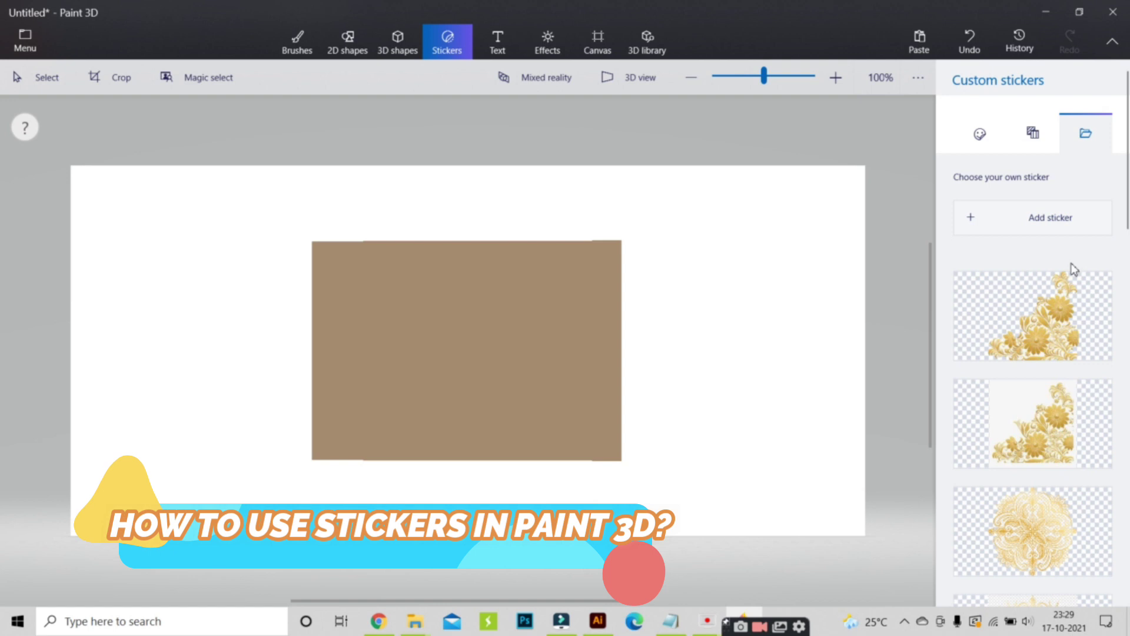
{"action": "left_click", "coordinate": [1075, 233]}
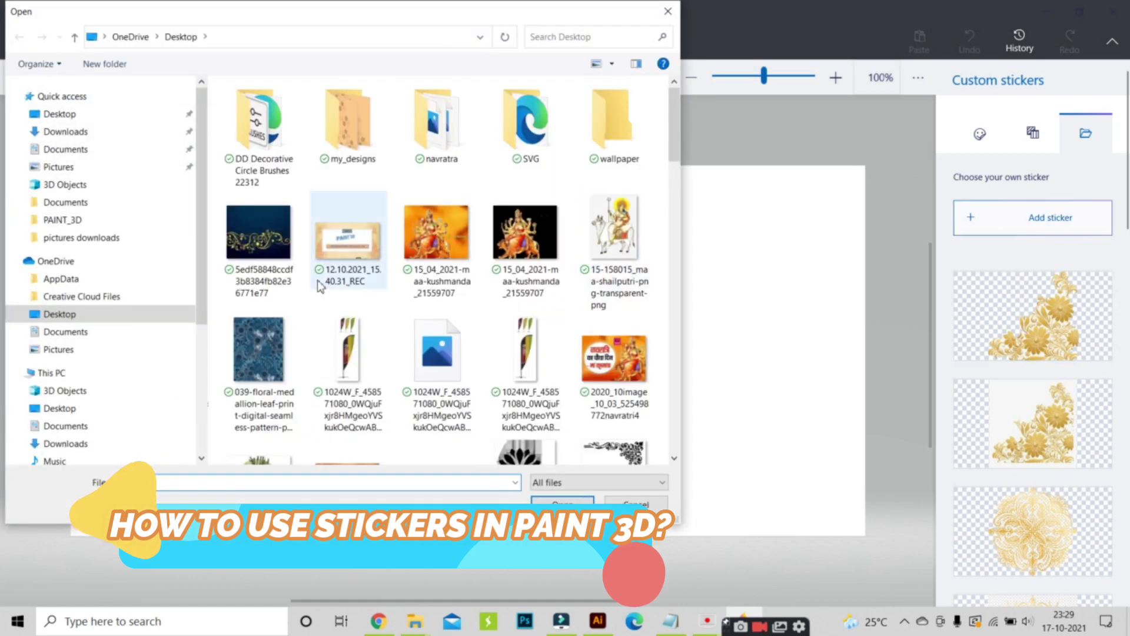
{"action": "left_click", "coordinate": [280, 261]}
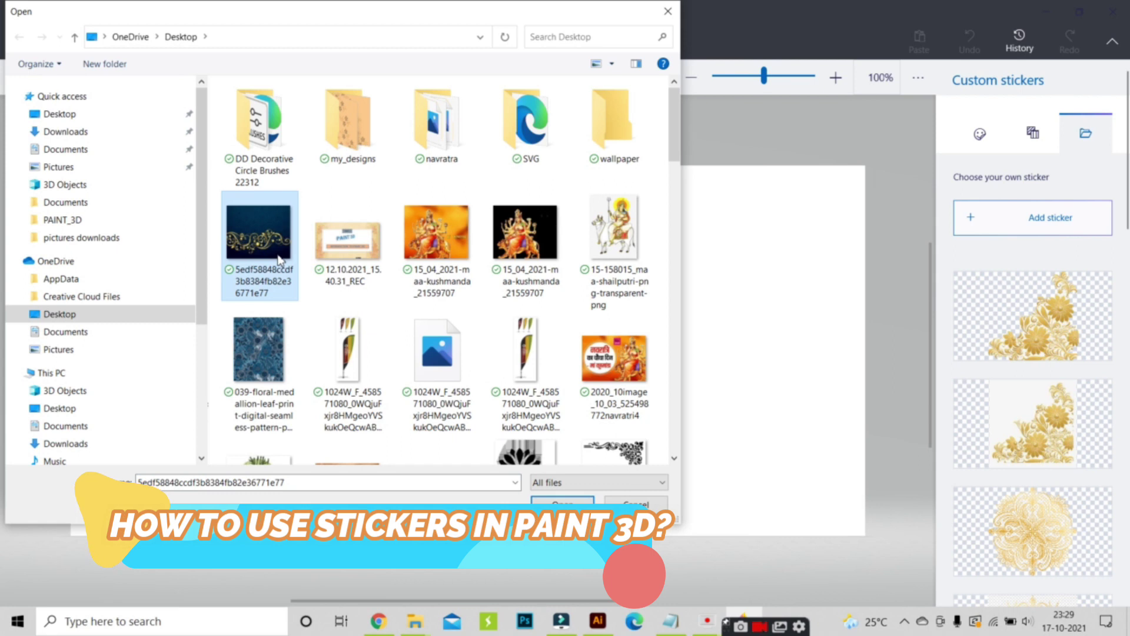
{"action": "double_click", "coordinate": [280, 261]}
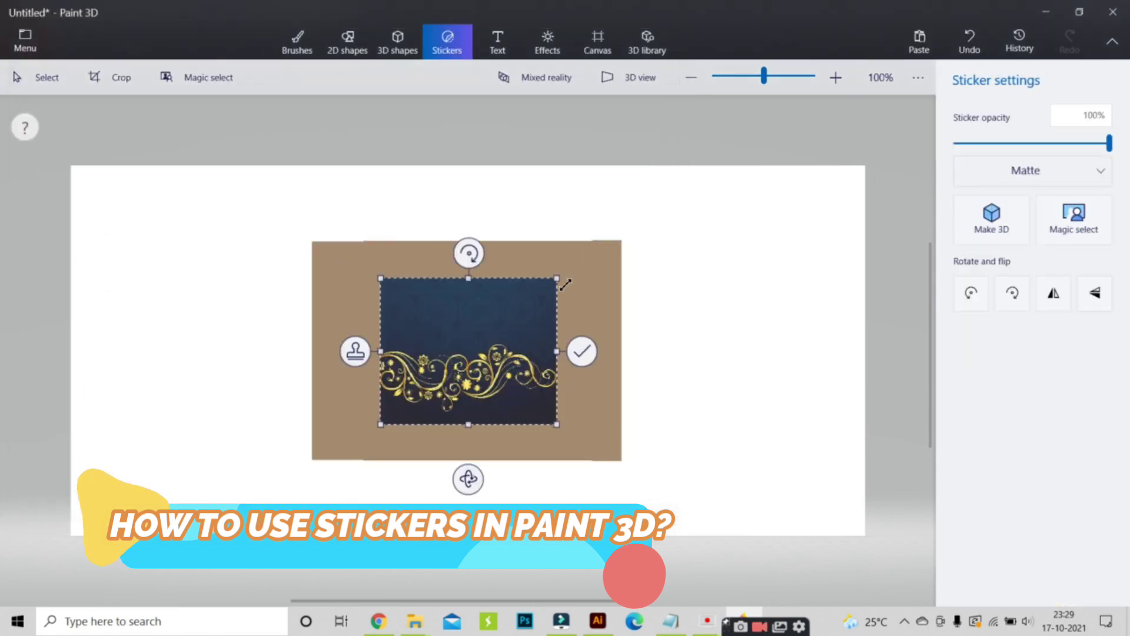
{"action": "left_click_drag", "start_coordinate": [574, 272], "coordinate": [657, 231]}
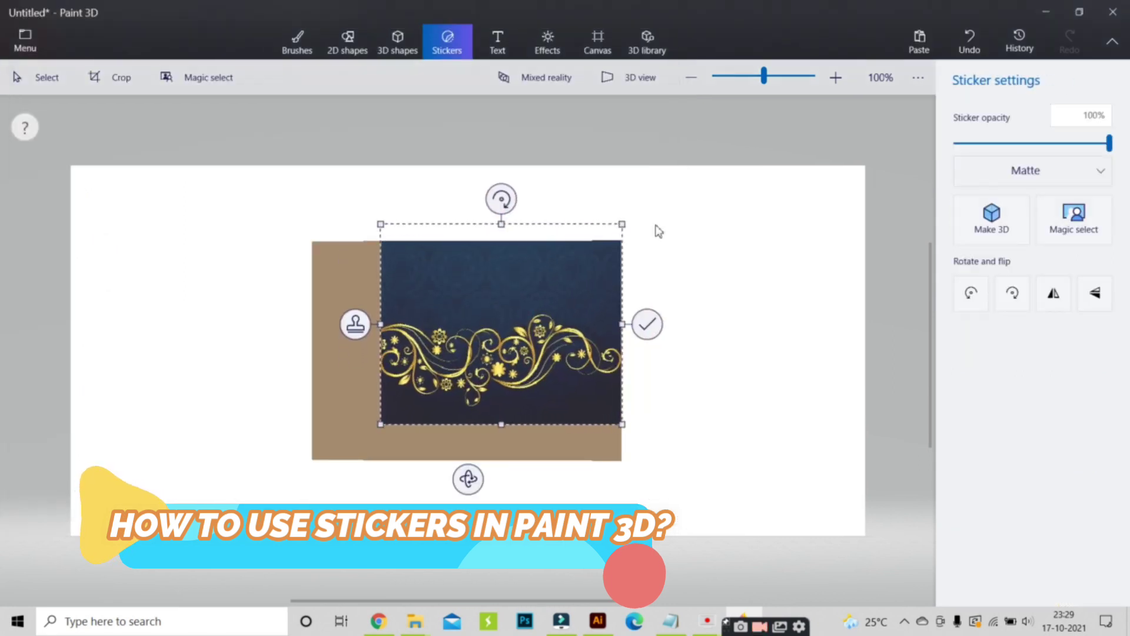
- Cut out the sticker with Magic select, marking the gold flourishes and the dark area beneath them as parts to add
{"action": "left_click", "coordinate": [1076, 219]}
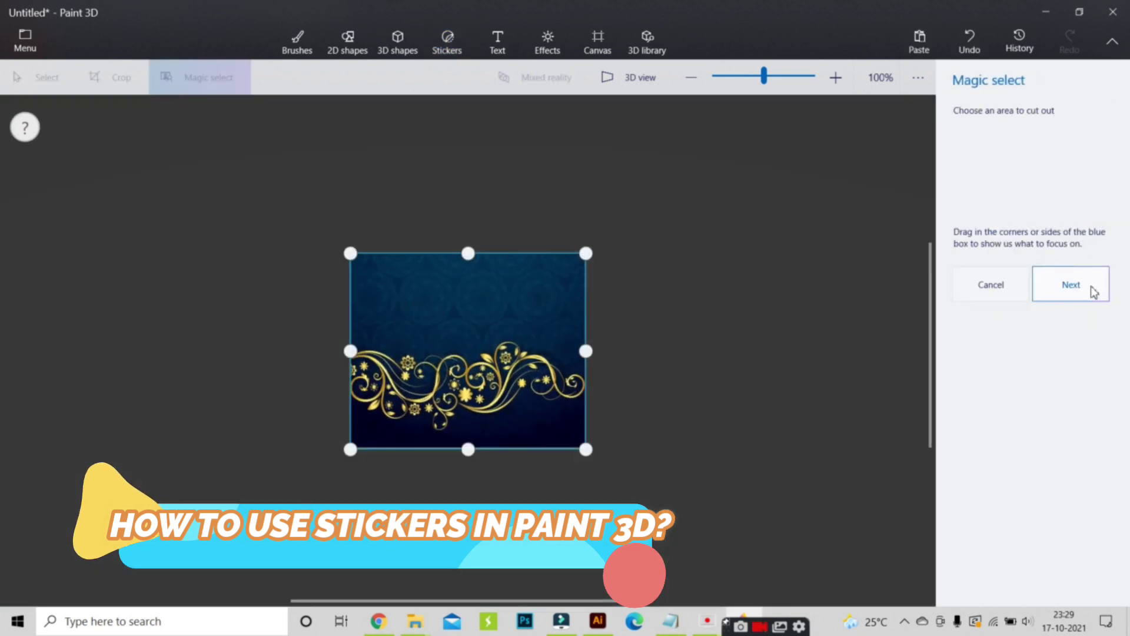
{"action": "left_click", "coordinate": [1093, 291]}
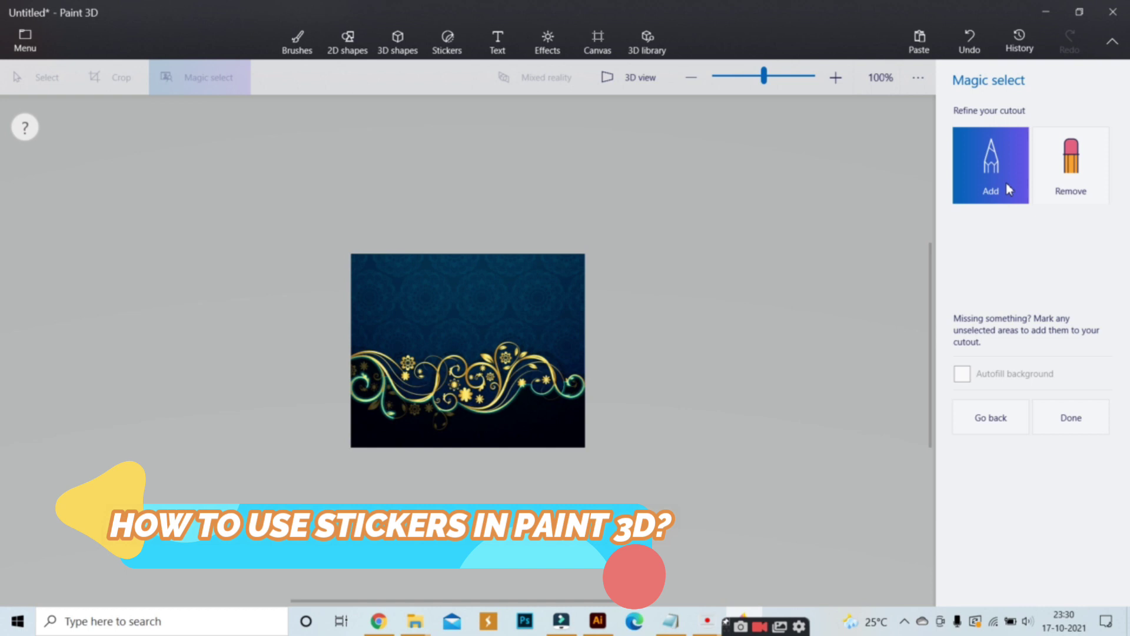
{"action": "left_click", "coordinate": [363, 370]}
{"action": "left_click", "coordinate": [359, 372]}
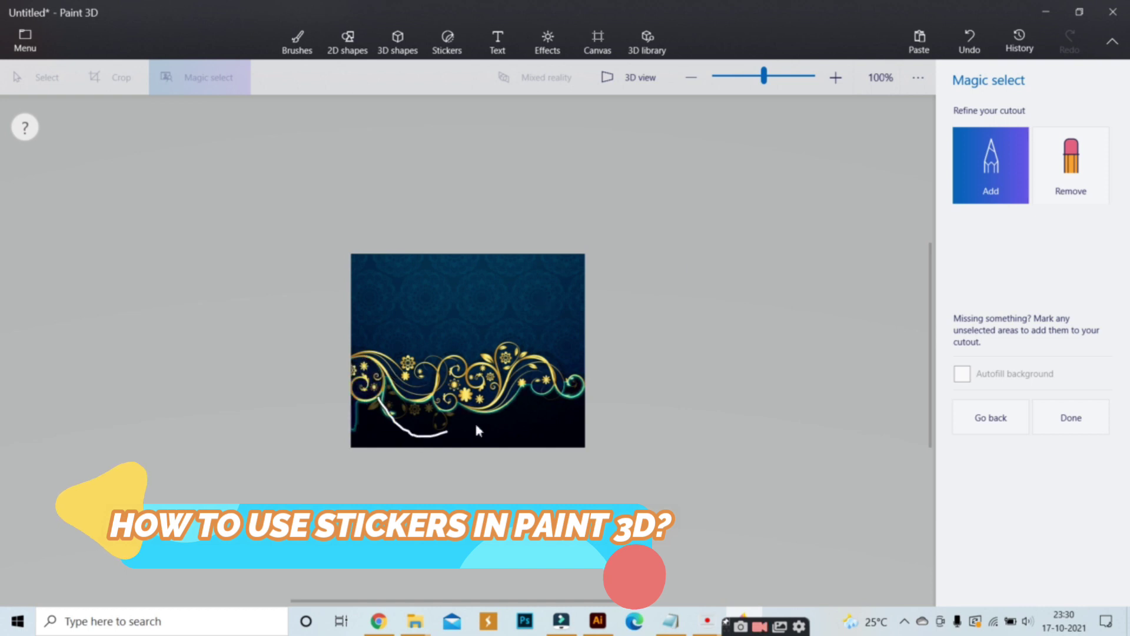
{"action": "left_click_drag", "start_coordinate": [586, 398], "coordinate": [585, 394]}
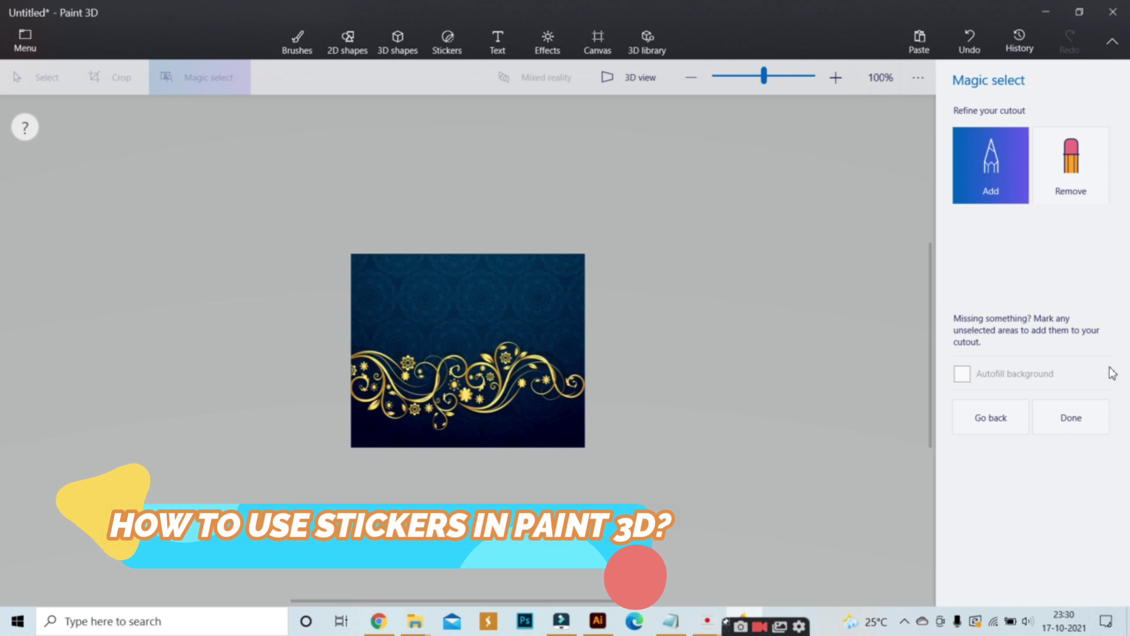
{"action": "left_click", "coordinate": [1090, 409]}
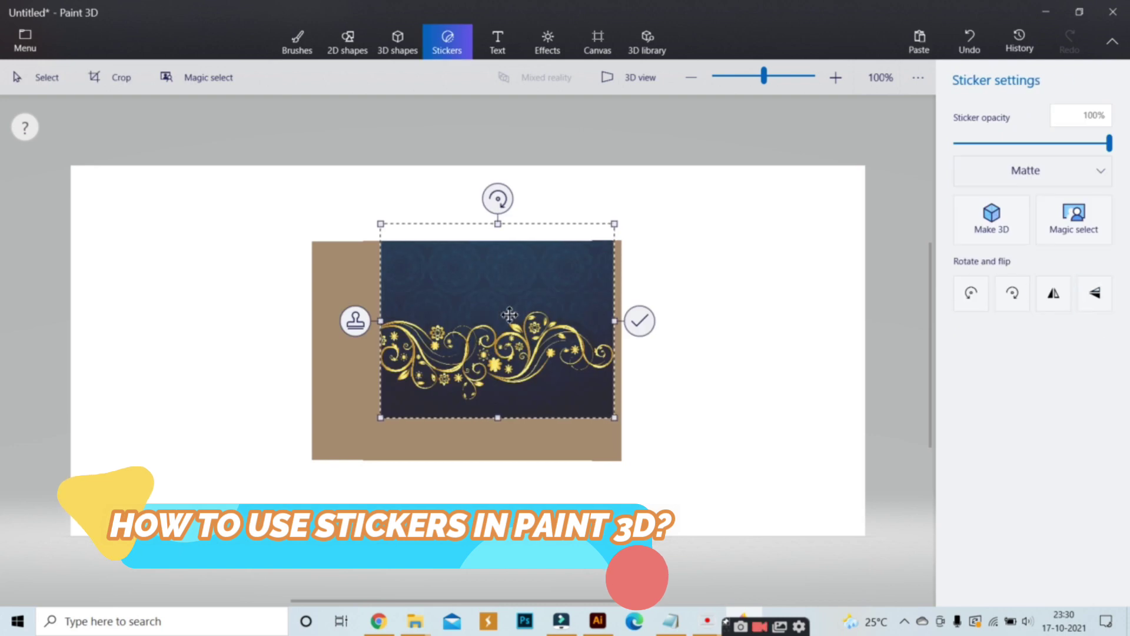
{"action": "mouse_move", "coordinate": [1109, 144]}
{"action": "left_mouse_down"}
{"action": "mouse_move", "coordinate": [1046, 147]}
{"action": "mouse_move", "coordinate": [1117, 152]}
{"action": "left_mouse_up"}
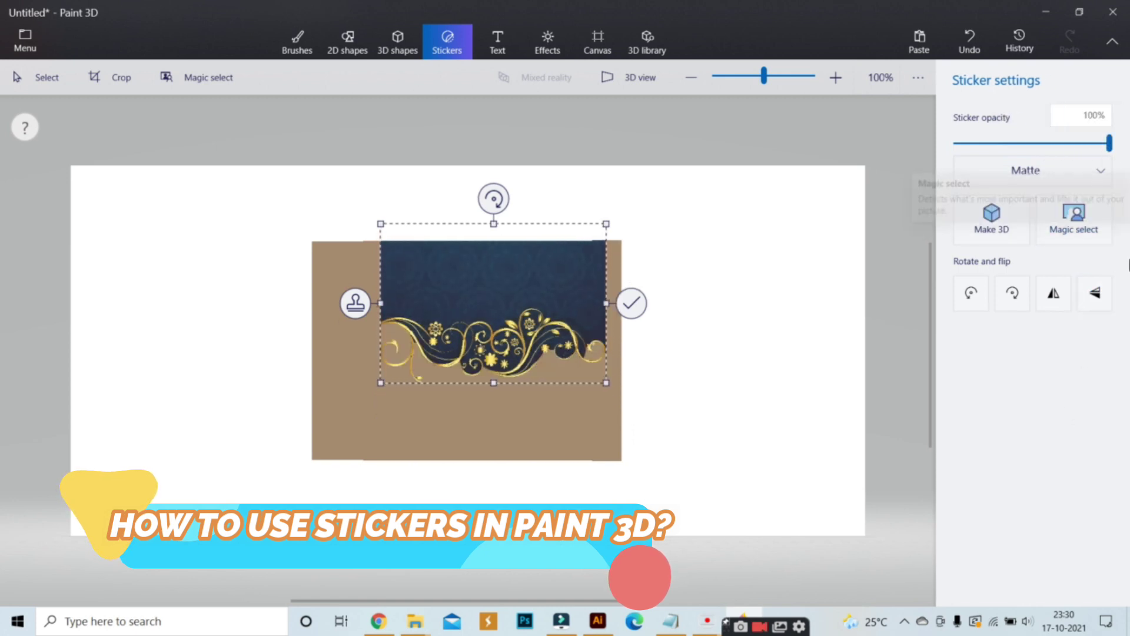
- Use Magic select to remove the gold flourish band from the sticker, and apply the plain blue cutout to the envelope
{"action": "left_click", "coordinate": [1084, 223]}
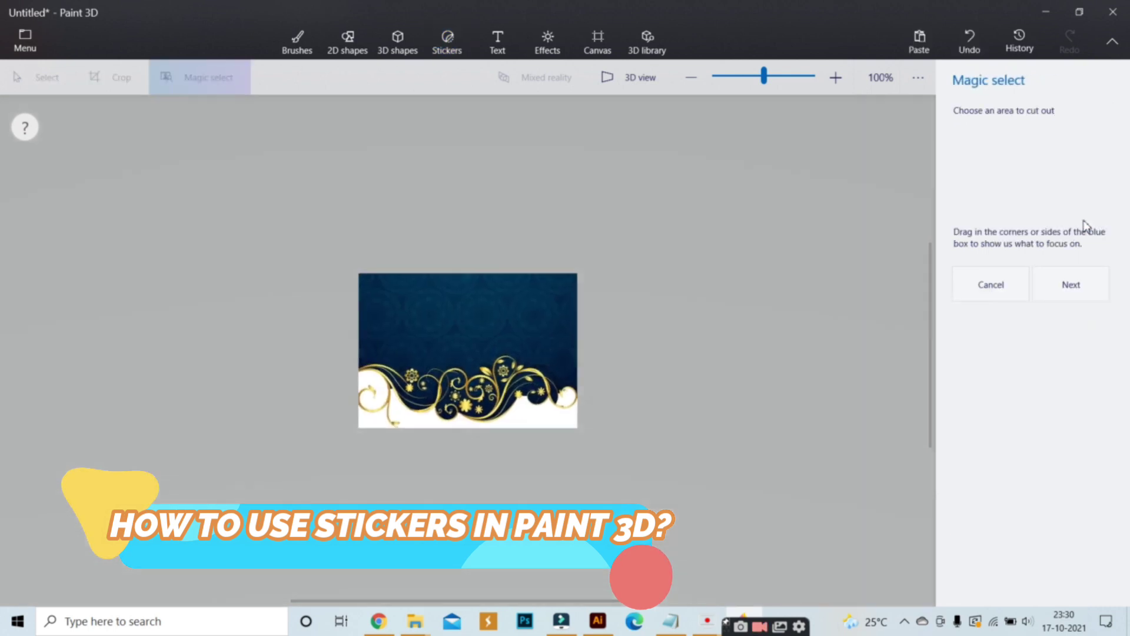
{"action": "left_click", "coordinate": [1101, 288]}
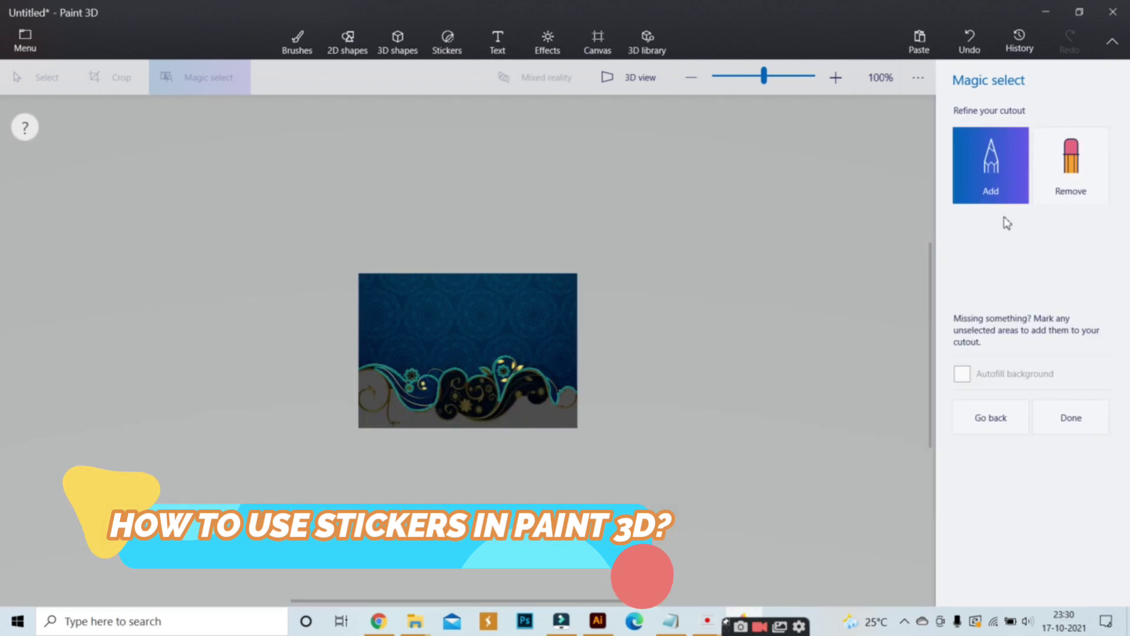
{"action": "left_click", "coordinate": [1089, 193]}
{"action": "left_click_drag", "start_coordinate": [425, 360], "coordinate": [506, 354]}
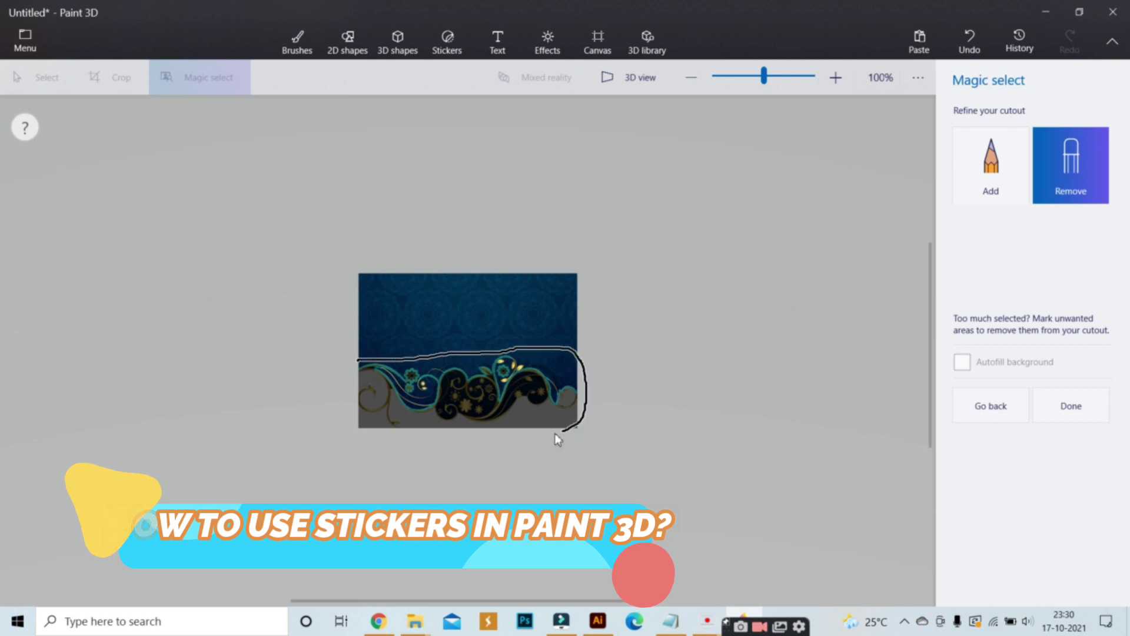
{"action": "mouse_move", "coordinate": [415, 434]}
{"action": "left_mouse_down"}
{"action": "mouse_move", "coordinate": [340, 397]}
{"action": "mouse_move", "coordinate": [361, 356]}
{"action": "left_mouse_up"}
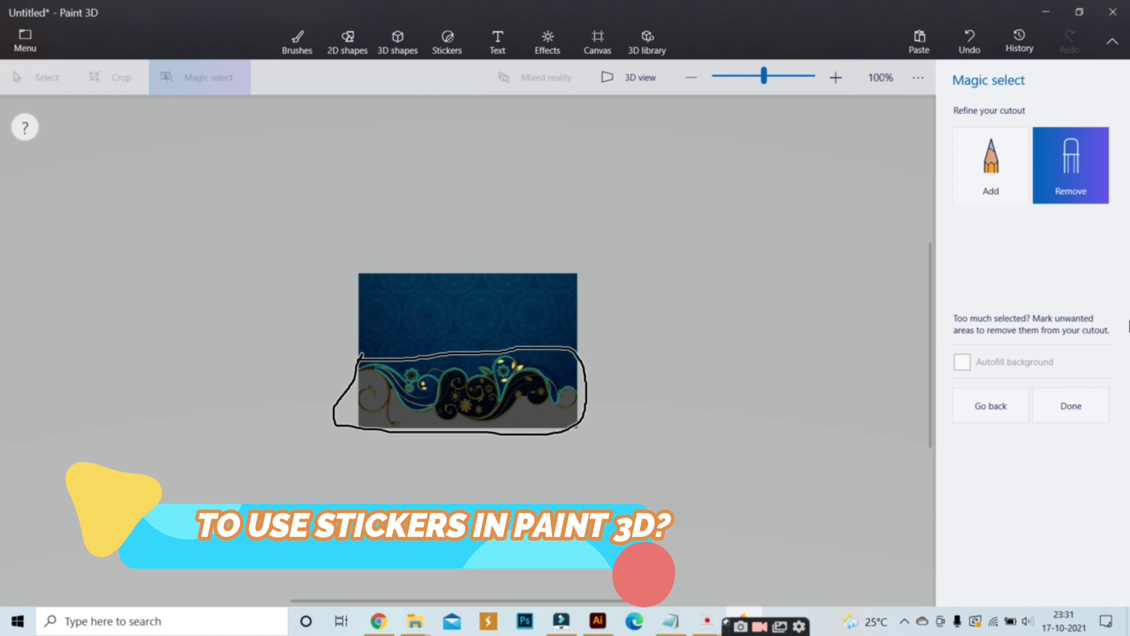
{"action": "left_click", "coordinate": [1070, 405]}
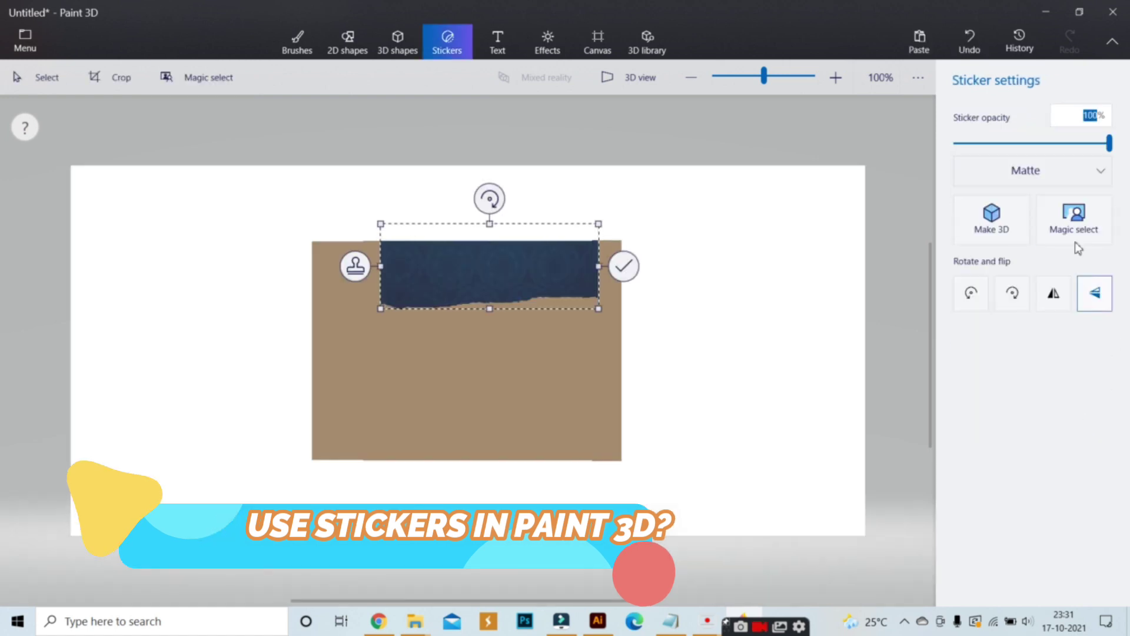
{"action": "left_click", "coordinate": [452, 51]}
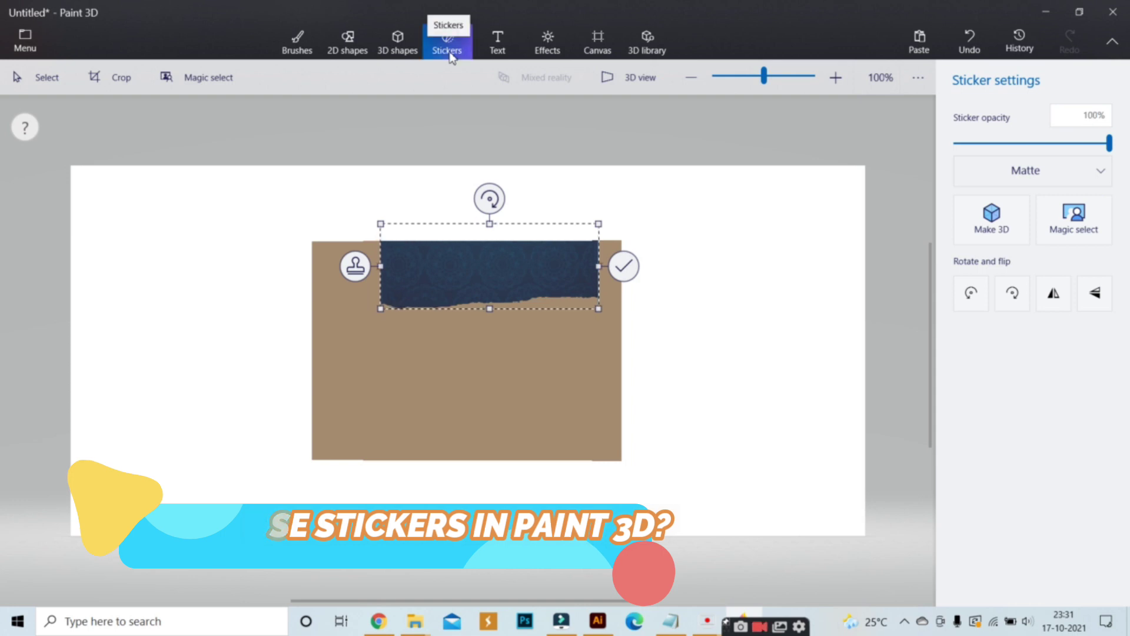
{"action": "left_click", "coordinate": [1089, 339]}
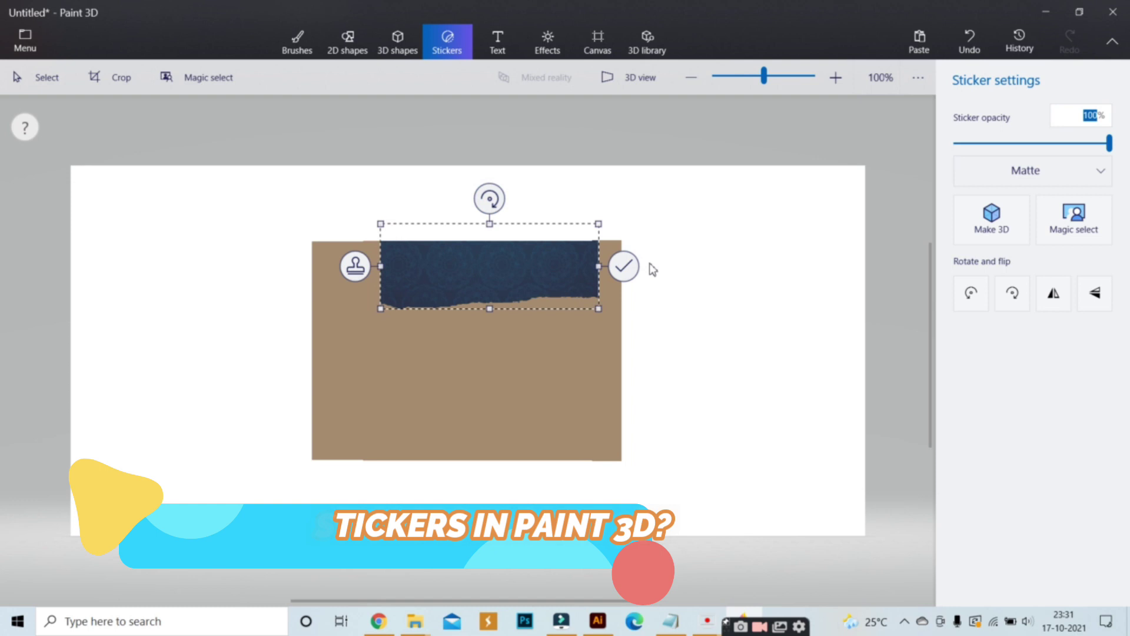
{"action": "left_click", "coordinate": [624, 266]}
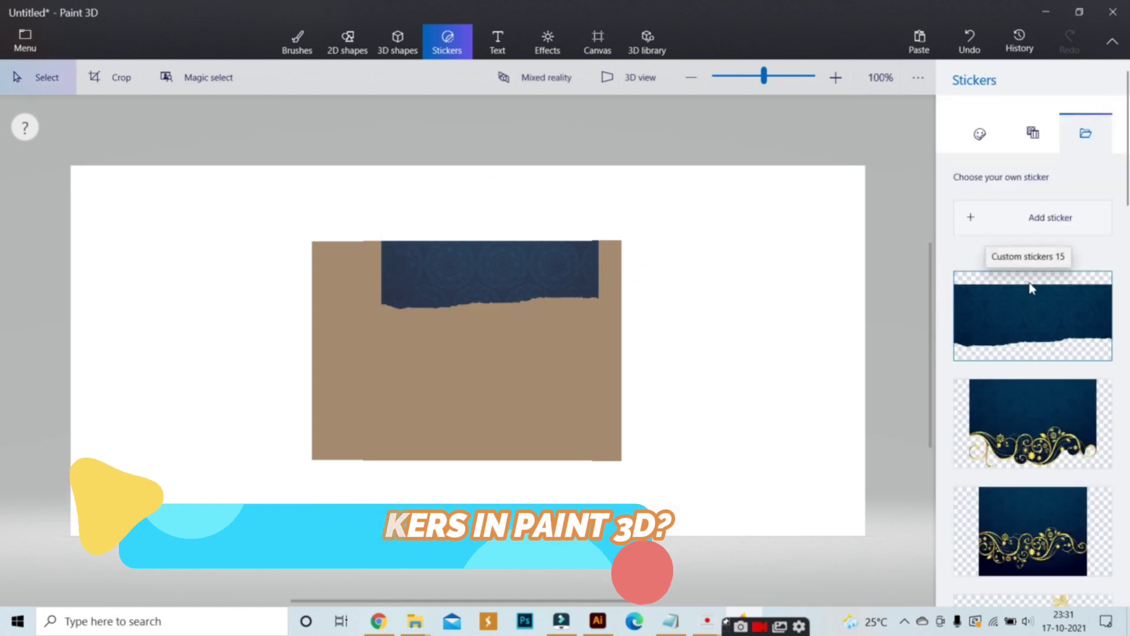
- Place the full custom sticker with gold flourishes and stretch it across the envelope's width so it covers the lower half
{"action": "scroll", "coordinate": [1053, 459], "scroll_direction": "down", "scroll_amount": 3}
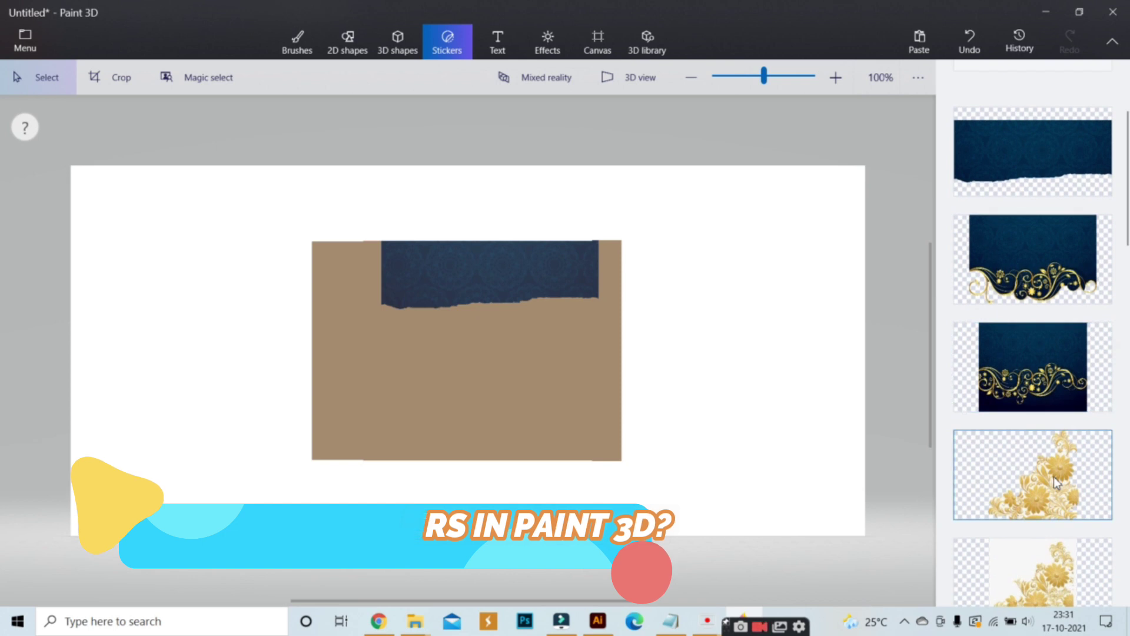
{"action": "scroll", "coordinate": [1055, 479], "scroll_direction": "up", "scroll_amount": 3}
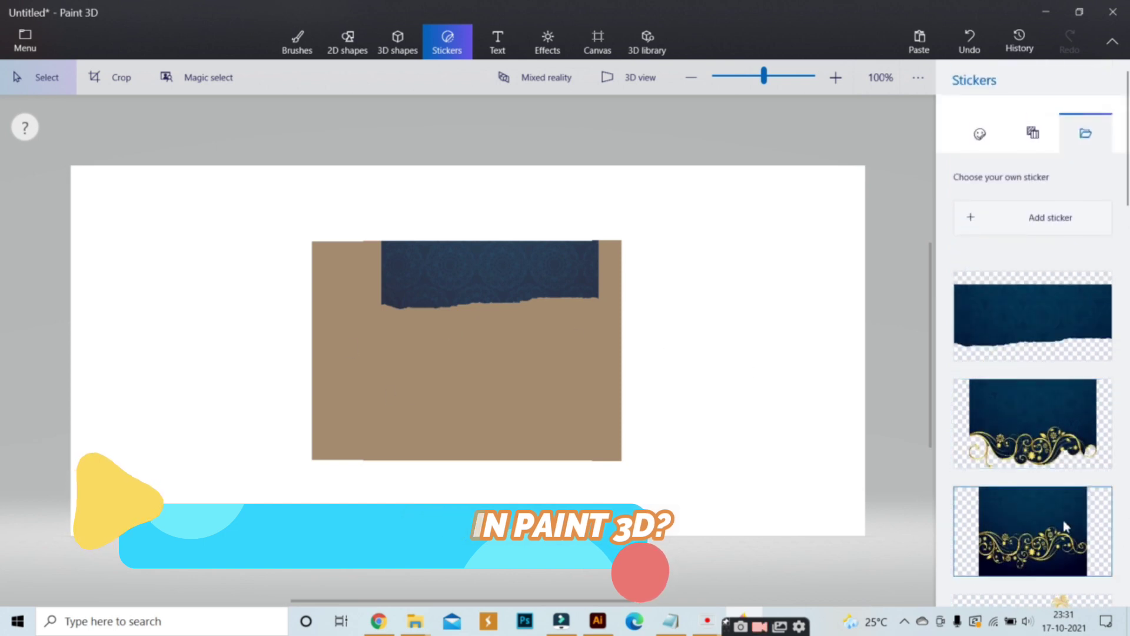
{"action": "left_click", "coordinate": [1051, 536]}
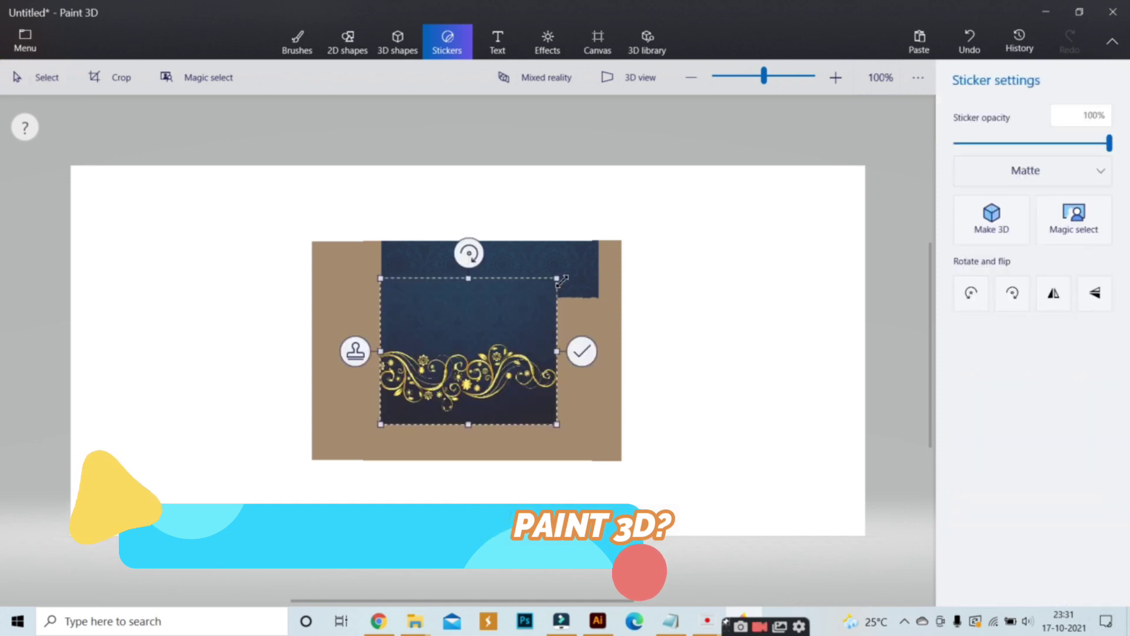
{"action": "left_click_drag", "start_coordinate": [557, 278], "coordinate": [628, 219]}
{"action": "left_click_drag", "start_coordinate": [380, 321], "coordinate": [300, 321]}
{"action": "left_click_drag", "start_coordinate": [464, 423], "coordinate": [463, 485]}
{"action": "left_click_drag", "start_coordinate": [464, 219], "coordinate": [462, 334]}
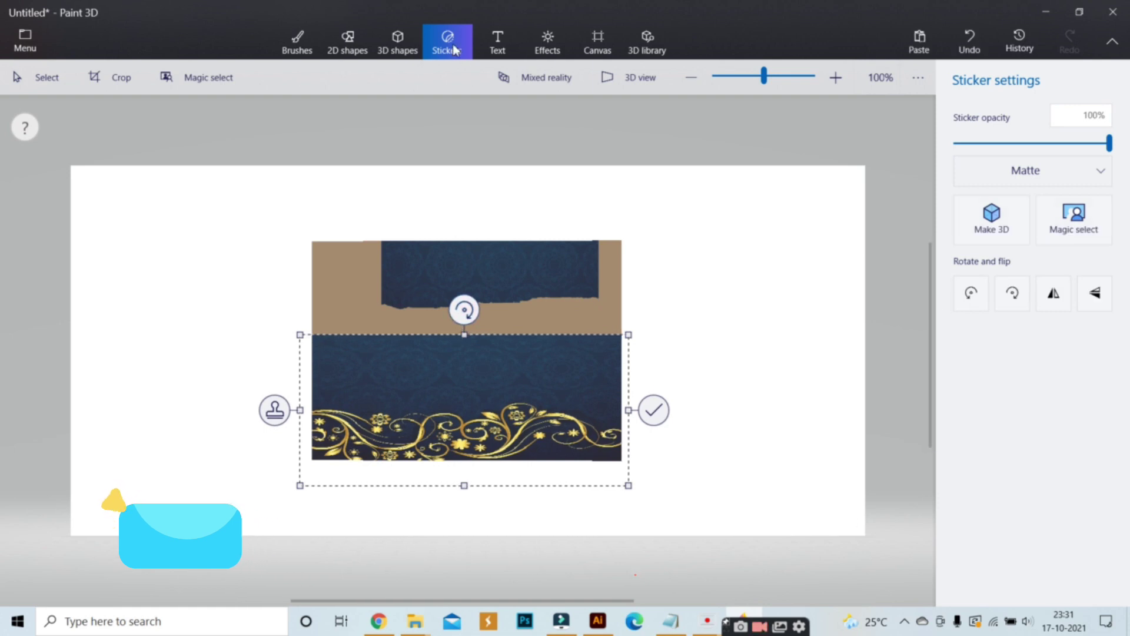
{"action": "left_click", "coordinate": [653, 409]}
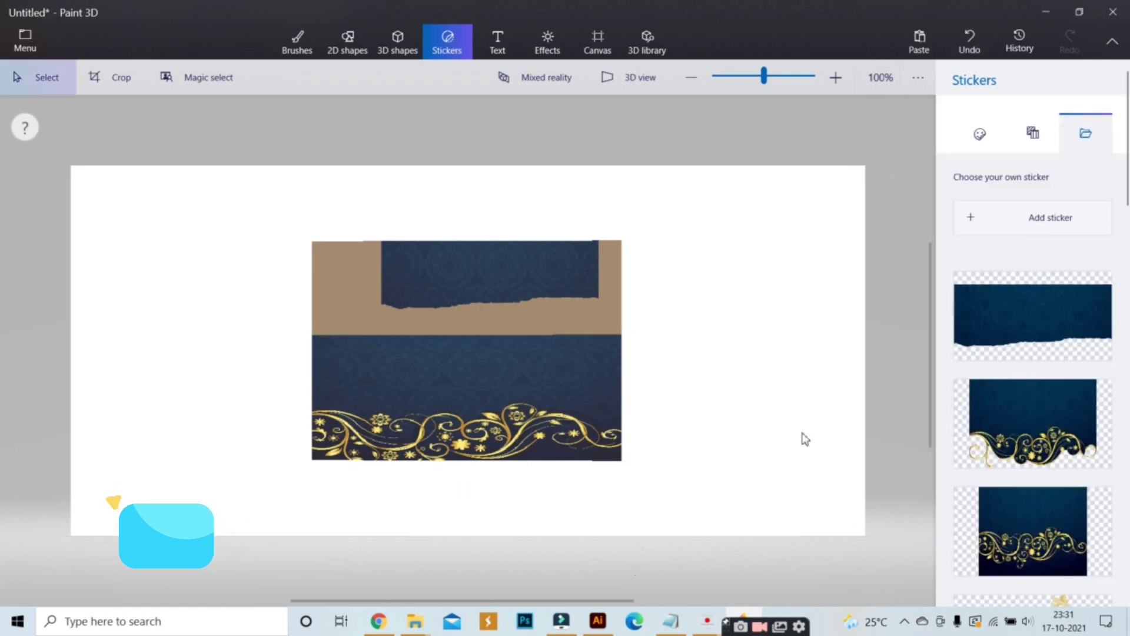
- Place the plain blue custom sticker and stretch it over the envelope's upper area, down to the gold flourishes
{"action": "left_click", "coordinate": [1068, 312]}
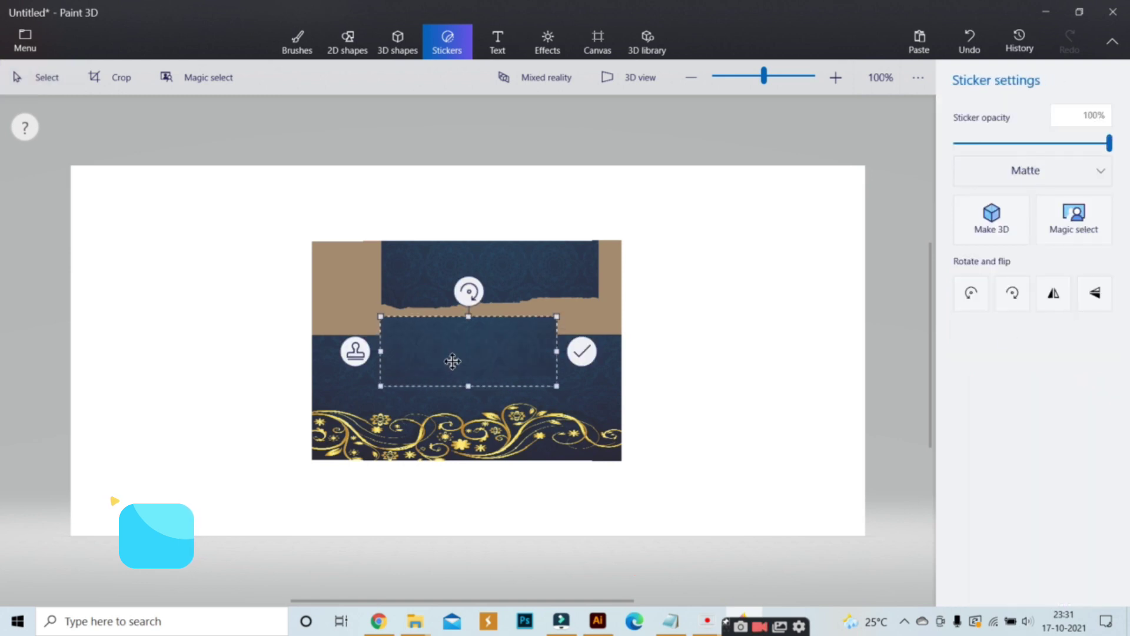
{"action": "left_click_drag", "start_coordinate": [380, 318], "coordinate": [222, 254]}
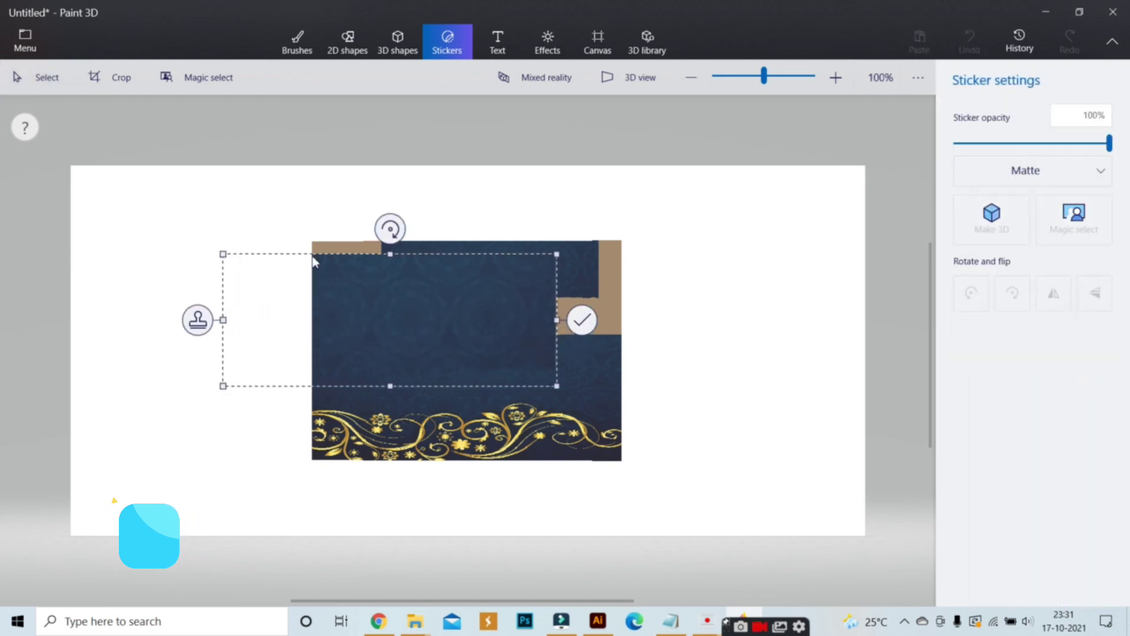
{"action": "left_click_drag", "start_coordinate": [391, 254], "coordinate": [390, 234]}
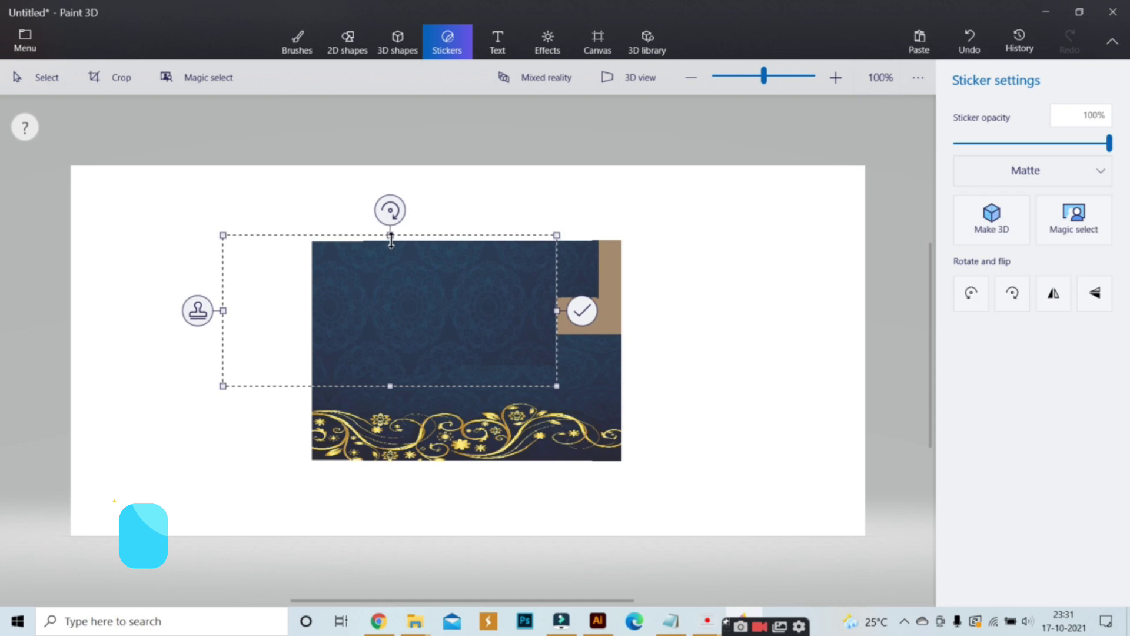
{"action": "left_click_drag", "start_coordinate": [557, 304], "coordinate": [633, 309]}
{"action": "left_click_drag", "start_coordinate": [635, 386], "coordinate": [671, 418]}
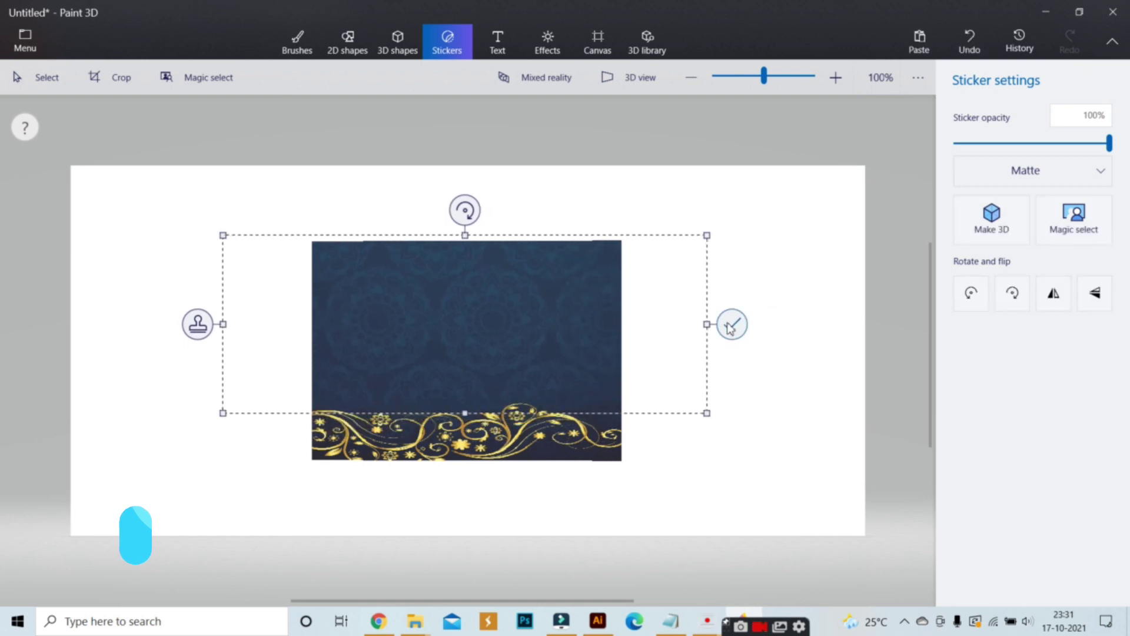
{"action": "left_click", "coordinate": [737, 326]}
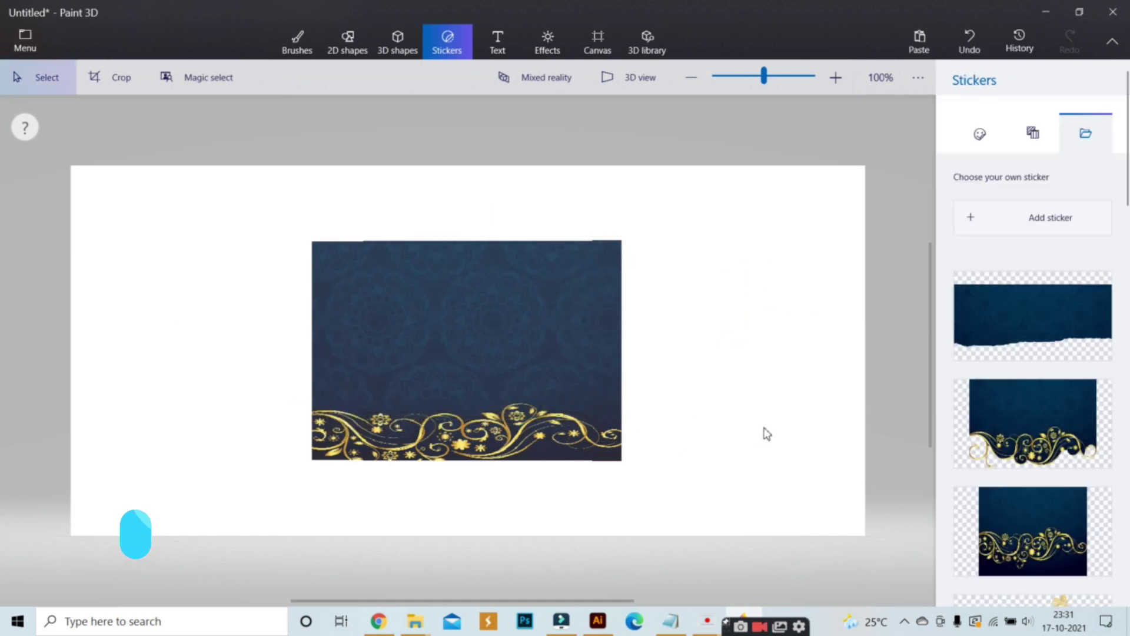
- Rotate the decorated envelope to a slanted angle and look at it in 3D view
{"action": "left_click", "coordinate": [465, 331]}
{"action": "left_click_drag", "start_coordinate": [466, 498], "coordinate": [763, 471]}
{"action": "left_click_drag", "start_coordinate": [715, 472], "coordinate": [787, 464]}
{"action": "left_click_drag", "start_coordinate": [475, 498], "coordinate": [517, 499]}
{"action": "left_click", "coordinate": [649, 83]}
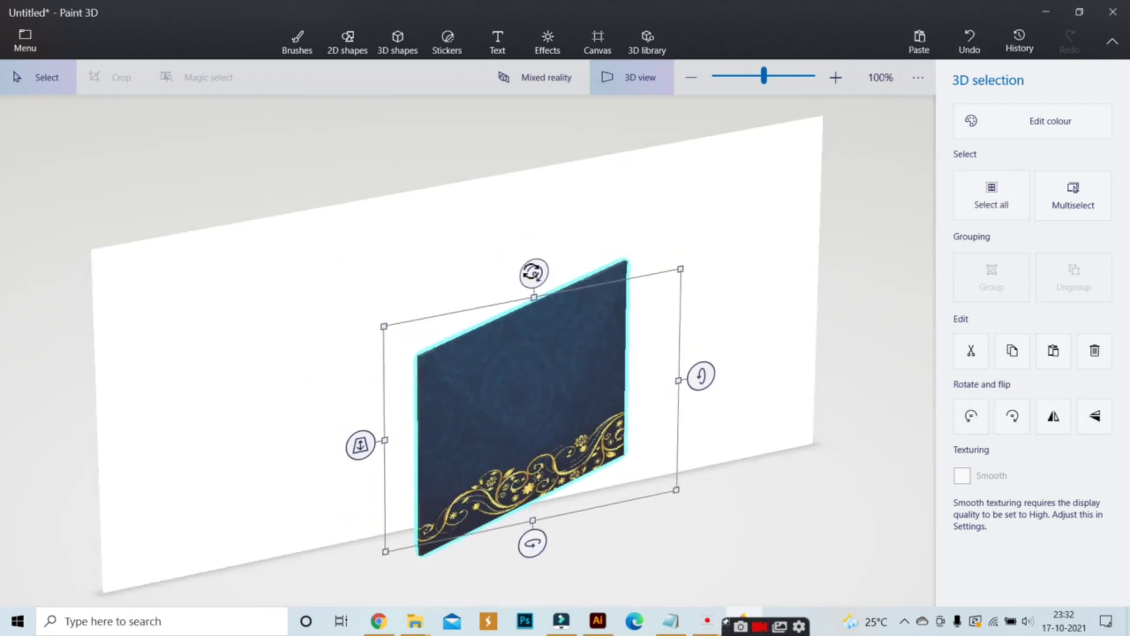
- Hide the canvas, and apply the Nether (Minecraft) filter with the light moved to the wheel's left side
{"action": "left_click", "coordinate": [608, 53]}
{"action": "left_click", "coordinate": [969, 128]}
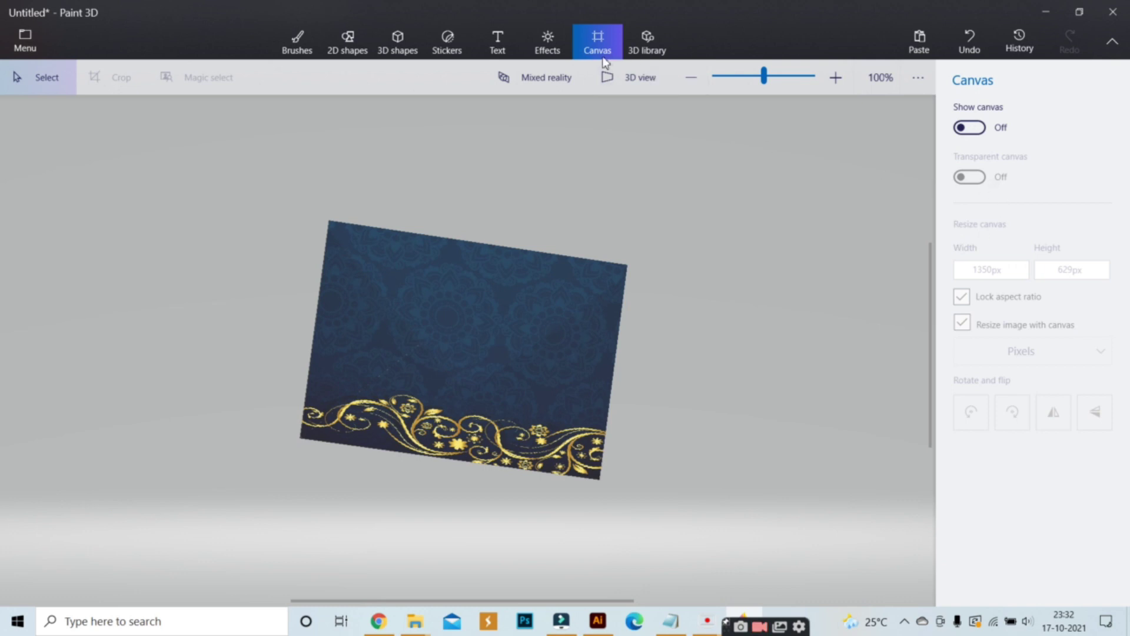
{"action": "left_click", "coordinate": [557, 43]}
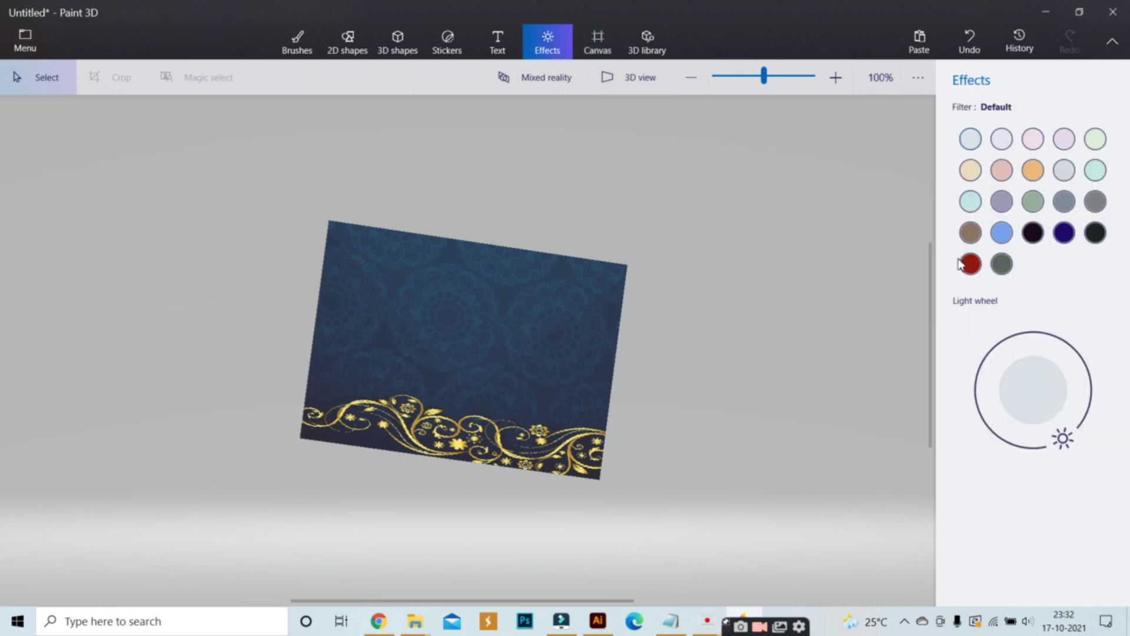
{"action": "left_click", "coordinate": [971, 266]}
{"action": "left_click_drag", "start_coordinate": [977, 391], "coordinate": [981, 369]}
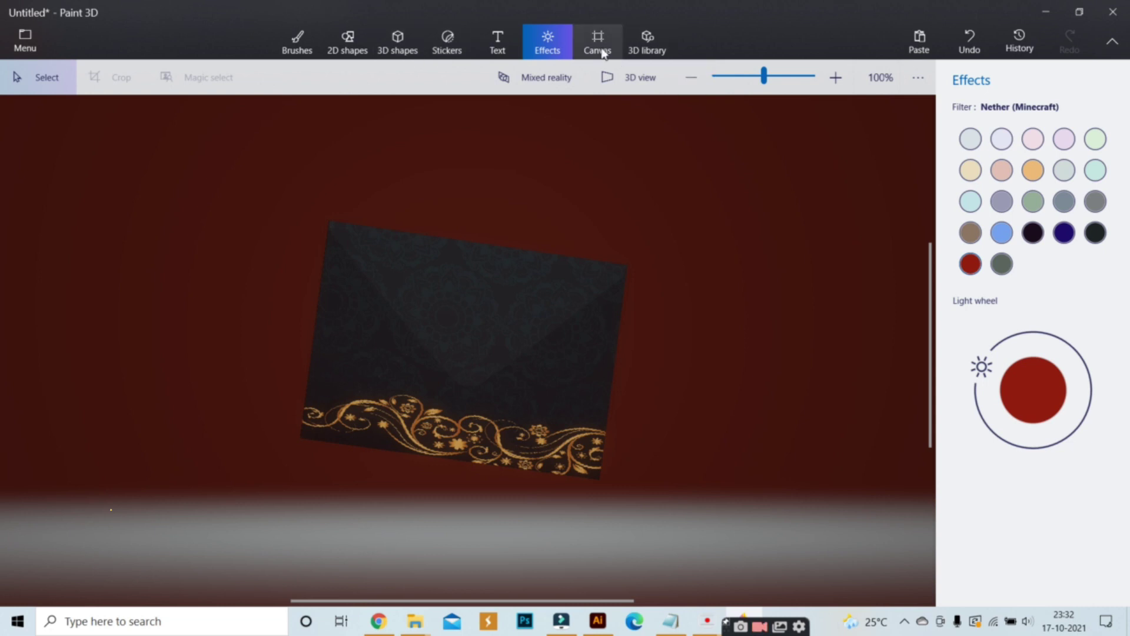
- In 3D view, try the Day (Minecraft) filter with the light moved toward the wheel's upper left, and pick the greyish-purple filter
{"action": "left_click", "coordinate": [633, 78]}
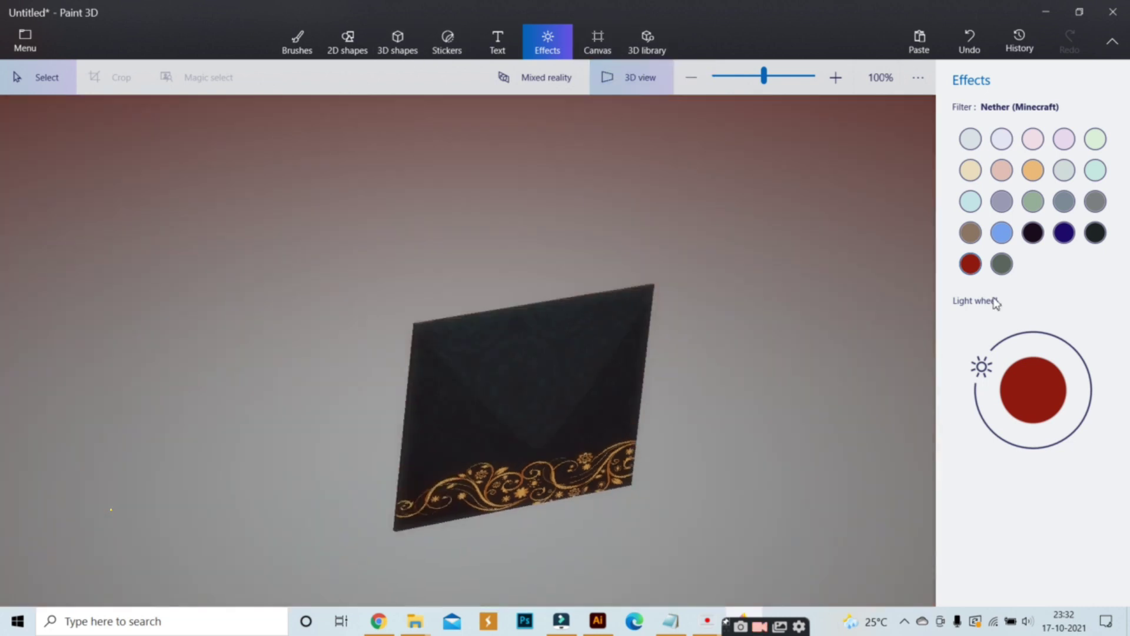
{"action": "left_click", "coordinate": [1002, 234]}
{"action": "left_click_drag", "start_coordinate": [995, 444], "coordinate": [1022, 368]}
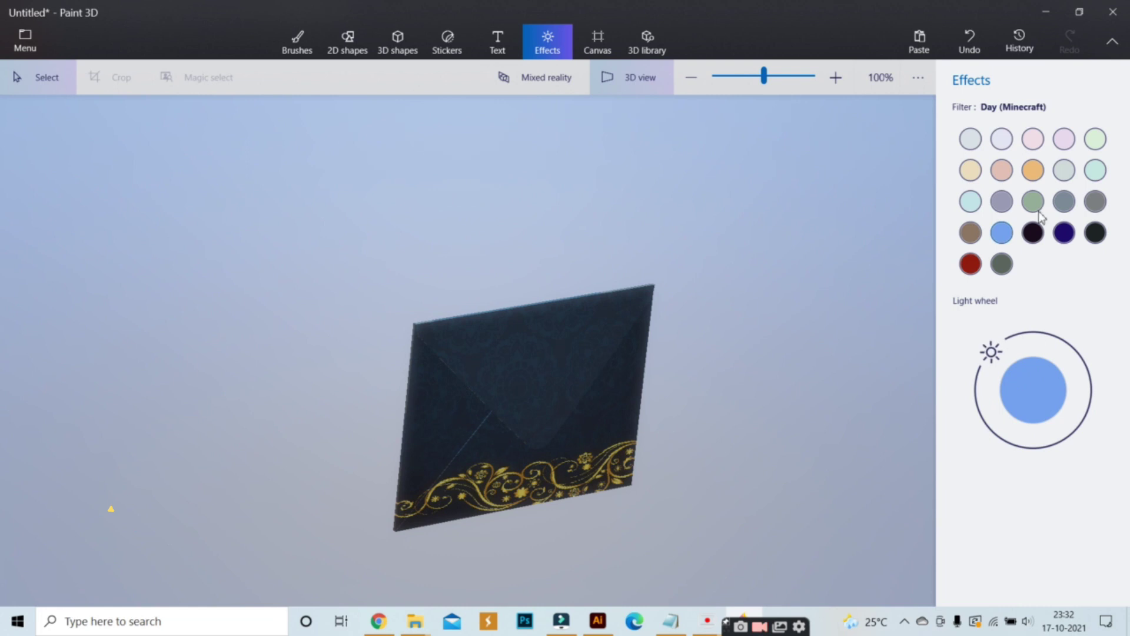
{"action": "left_click", "coordinate": [1006, 203]}
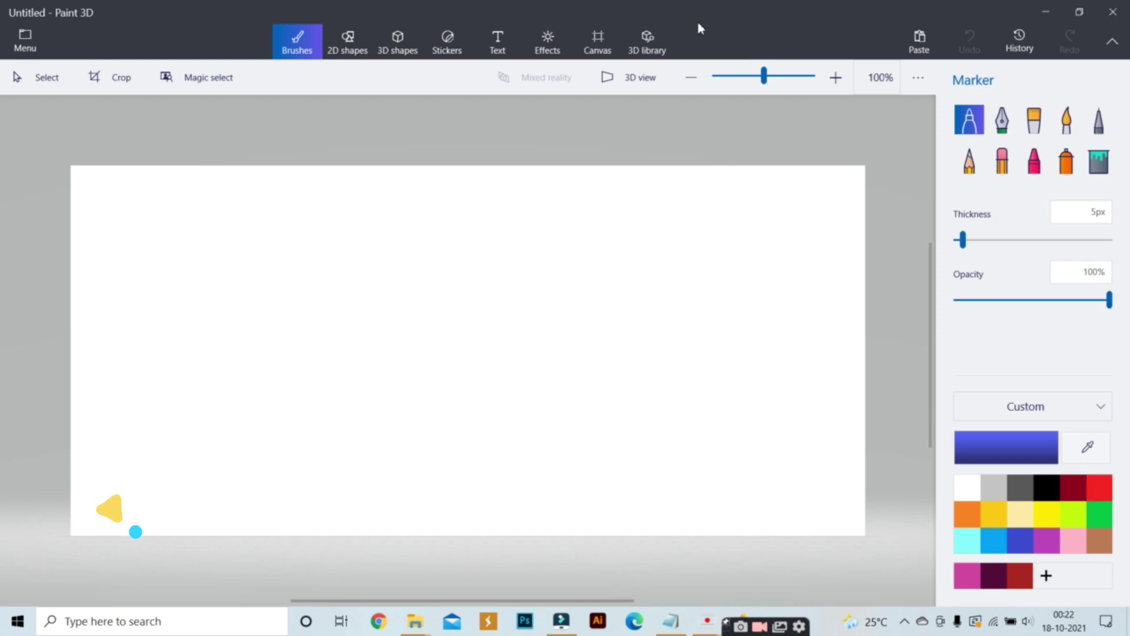
- Search the 3D library for "shopping bag" and insert the green shopping bag onto the blank canvas
{"action": "left_click", "coordinate": [651, 37]}
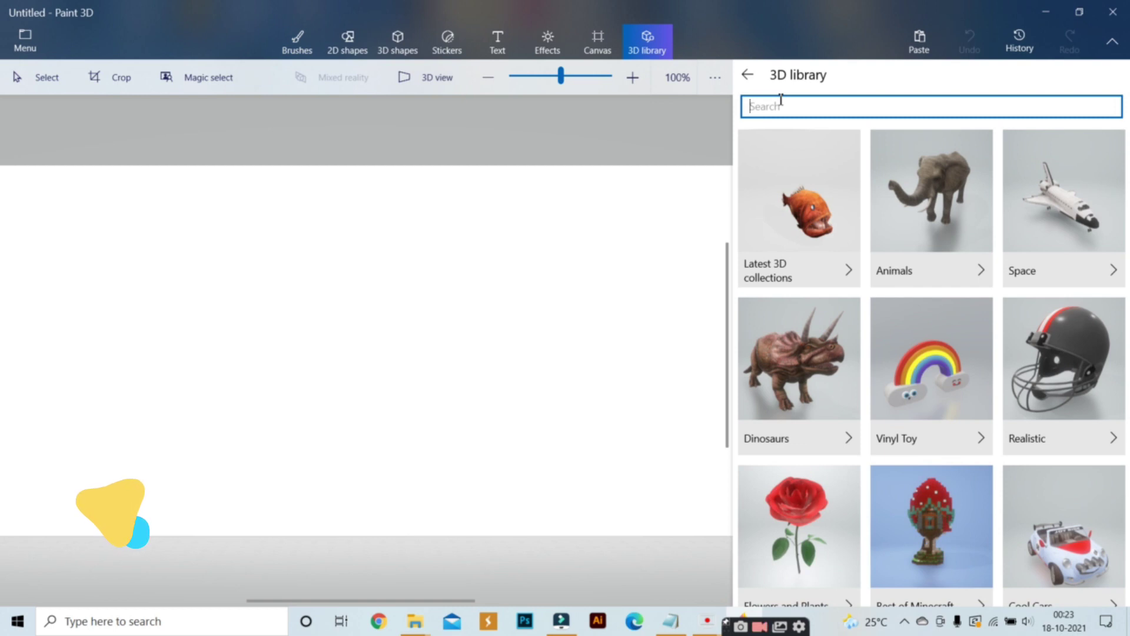
{"action": "type", "text": "sho"}
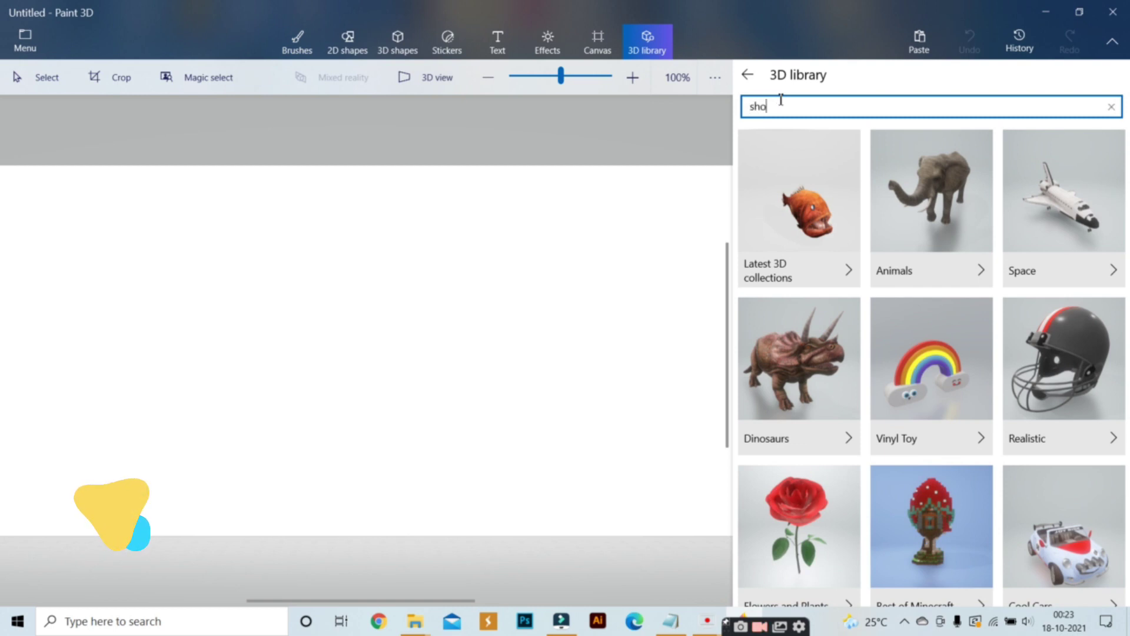
{"action": "type", "text": "pping bag"}
{"action": "key", "text": "Return"}
{"action": "left_click", "coordinate": [797, 176]}
- Turn the shopping bag about its vertical axis until its front and one narrow side face the viewer
{"action": "left_click_drag", "start_coordinate": [469, 549], "coordinate": [415, 523]}
{"action": "left_click_drag", "start_coordinate": [469, 548], "coordinate": [300, 522]}
{"action": "left_click_drag", "start_coordinate": [470, 548], "coordinate": [415, 546]}
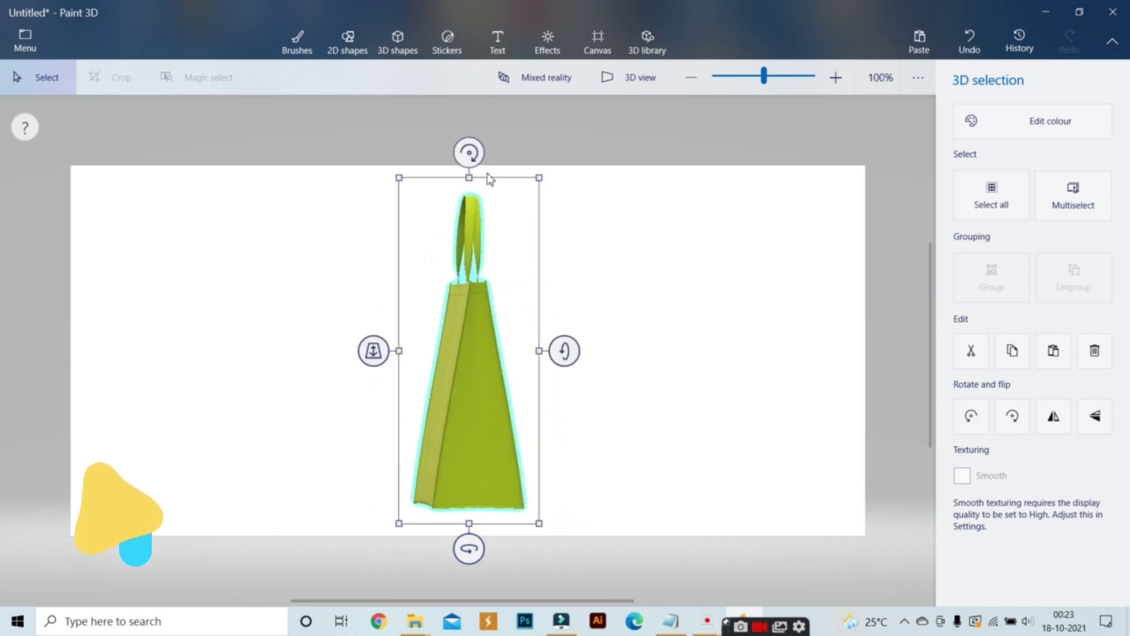
{"action": "left_click_drag", "start_coordinate": [563, 351], "coordinate": [564, 351]}
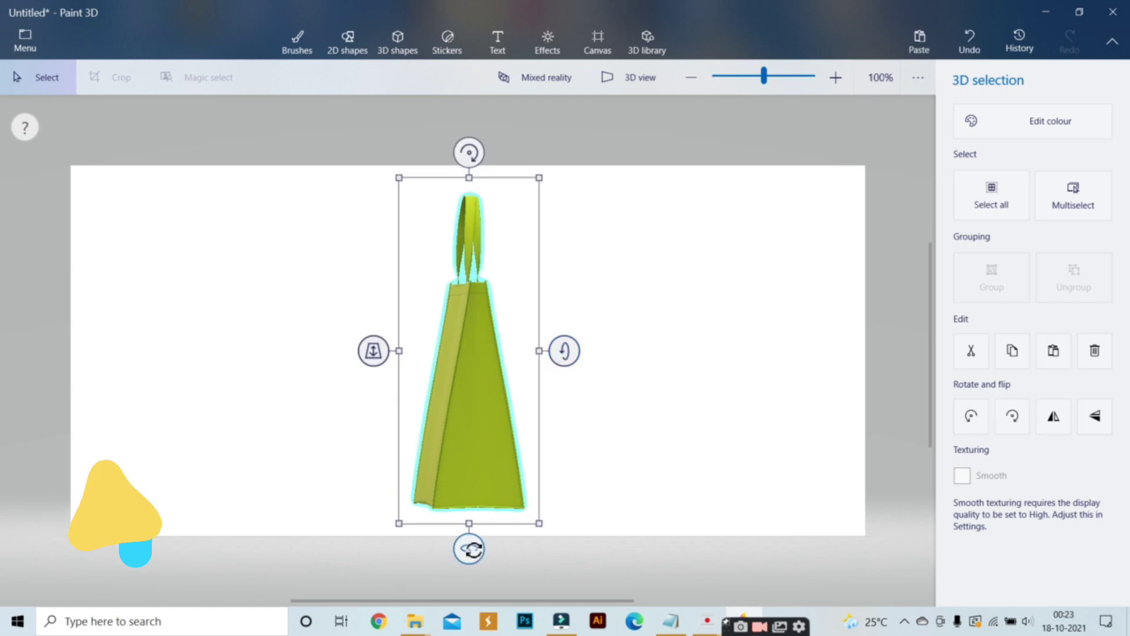
{"action": "left_click_drag", "start_coordinate": [469, 548], "coordinate": [394, 544]}
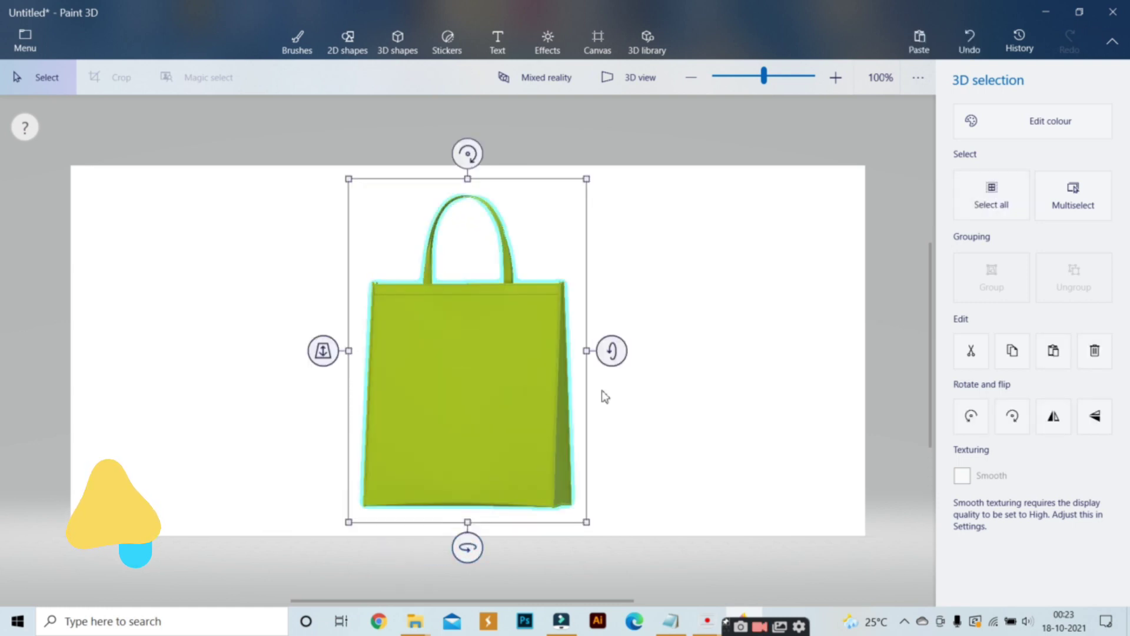
{"action": "mouse_move", "coordinate": [611, 351]}
{"action": "left_mouse_down"}
{"action": "mouse_move", "coordinate": [636, 363]}
{"action": "mouse_move", "coordinate": [613, 351]}
{"action": "mouse_move", "coordinate": [613, 371]}
{"action": "mouse_move", "coordinate": [610, 351]}
{"action": "left_mouse_up"}
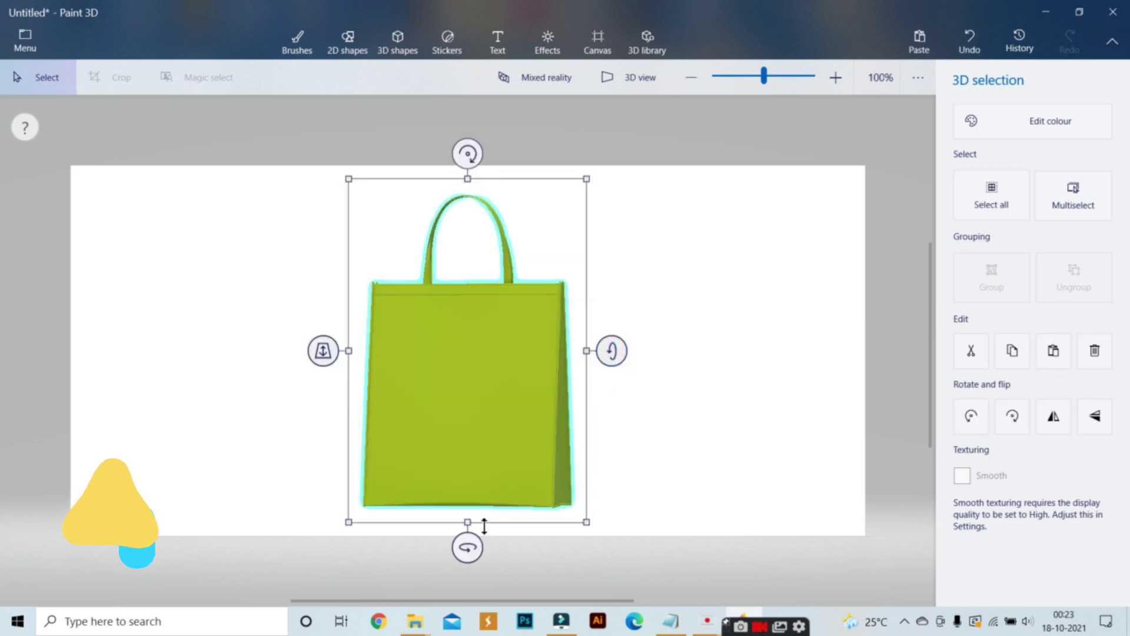
{"action": "left_click_drag", "start_coordinate": [476, 540], "coordinate": [462, 542]}
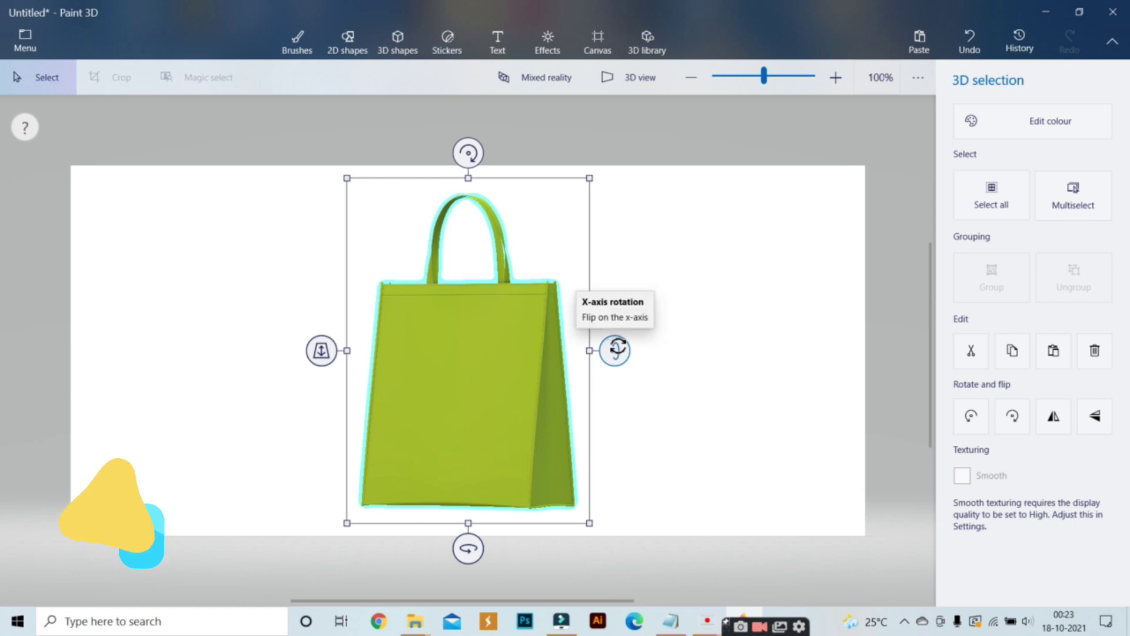
- Tilt the shopping bag about the X-axis and bring it back upright
{"action": "left_click_drag", "start_coordinate": [616, 349], "coordinate": [538, 350]}
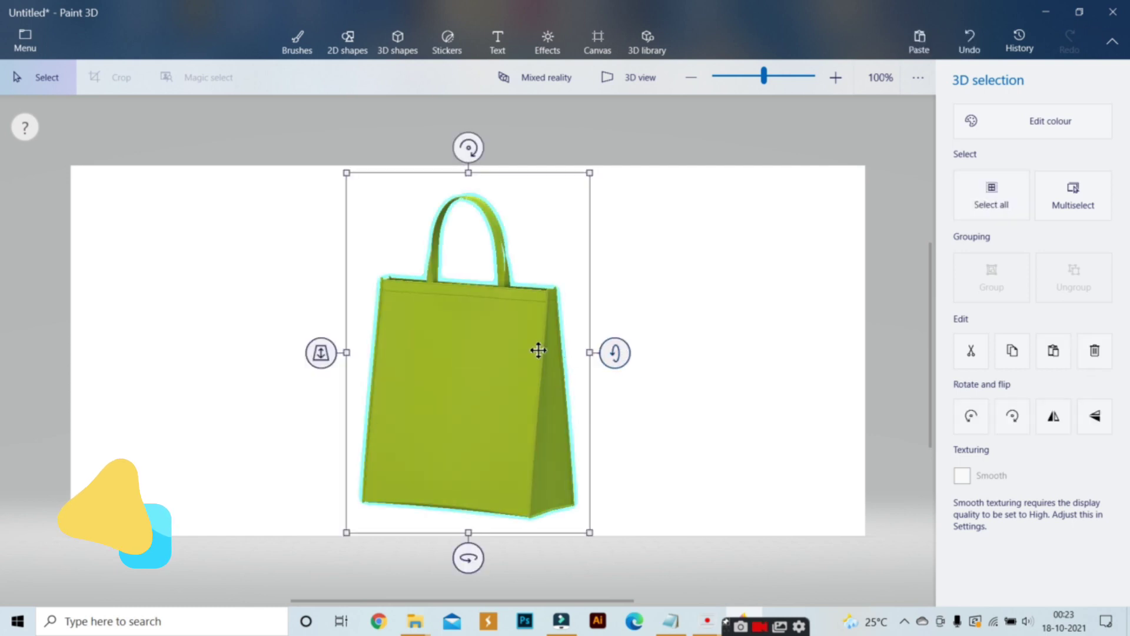
{"action": "left_click_drag", "start_coordinate": [614, 352], "coordinate": [533, 387]}
{"action": "left_click", "coordinate": [533, 387]}
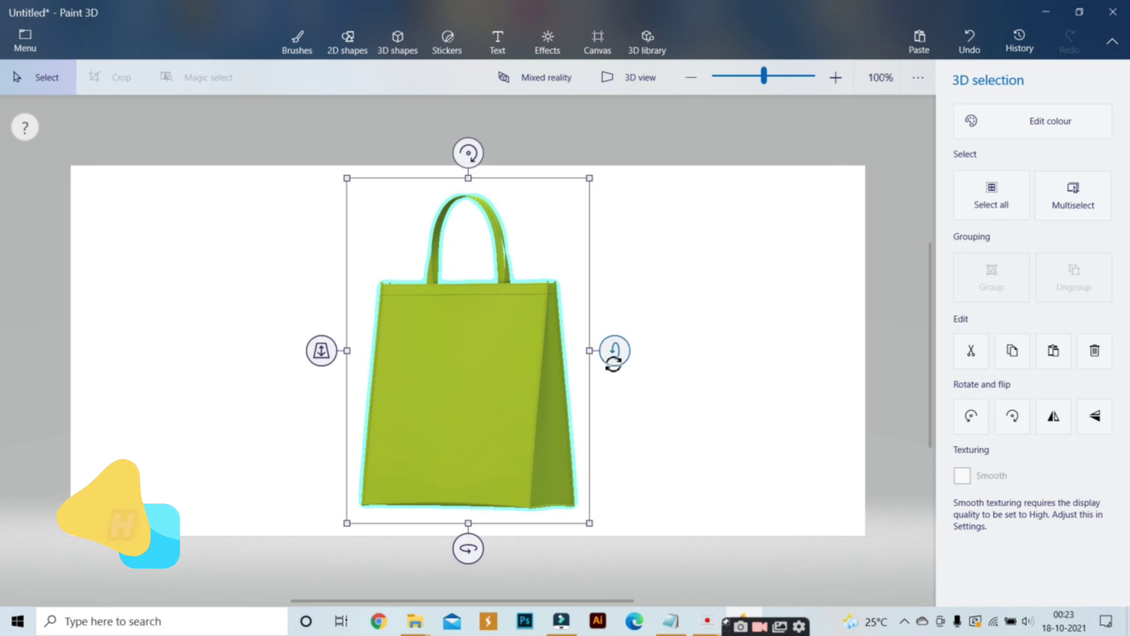
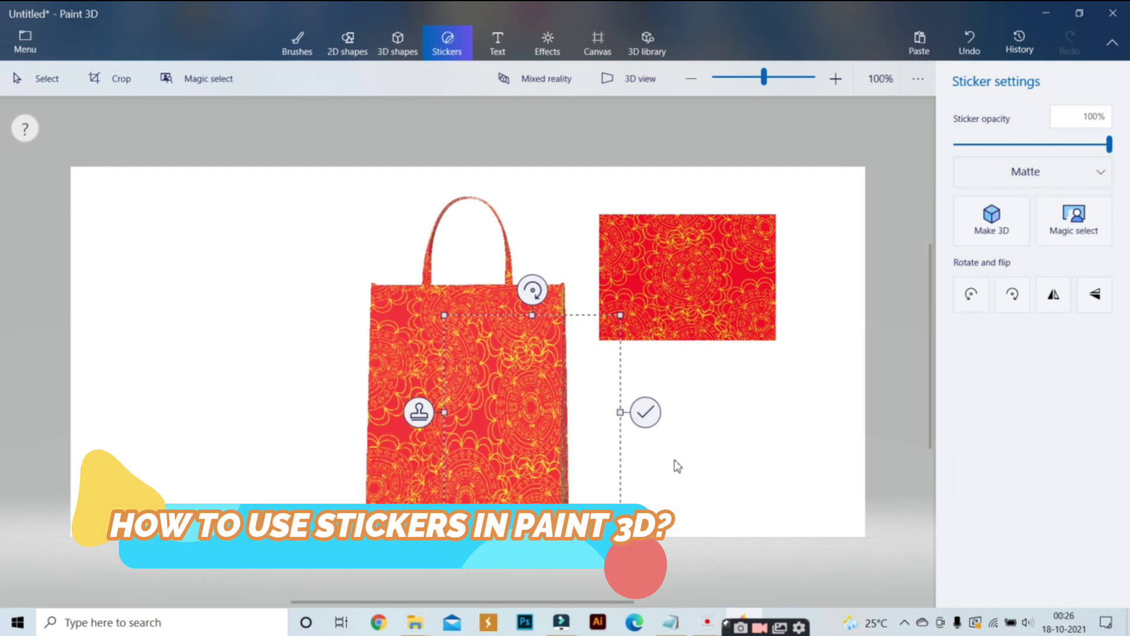
- Apply the red patterned sticker to the bag's front and turn the bag to expose its side
{"action": "left_click", "coordinate": [646, 412]}
{"action": "left_click", "coordinate": [511, 459]}
{"action": "left_click_drag", "start_coordinate": [607, 351], "coordinate": [530, 353]}
{"action": "left_click_drag", "start_coordinate": [658, 377], "coordinate": [716, 406]}
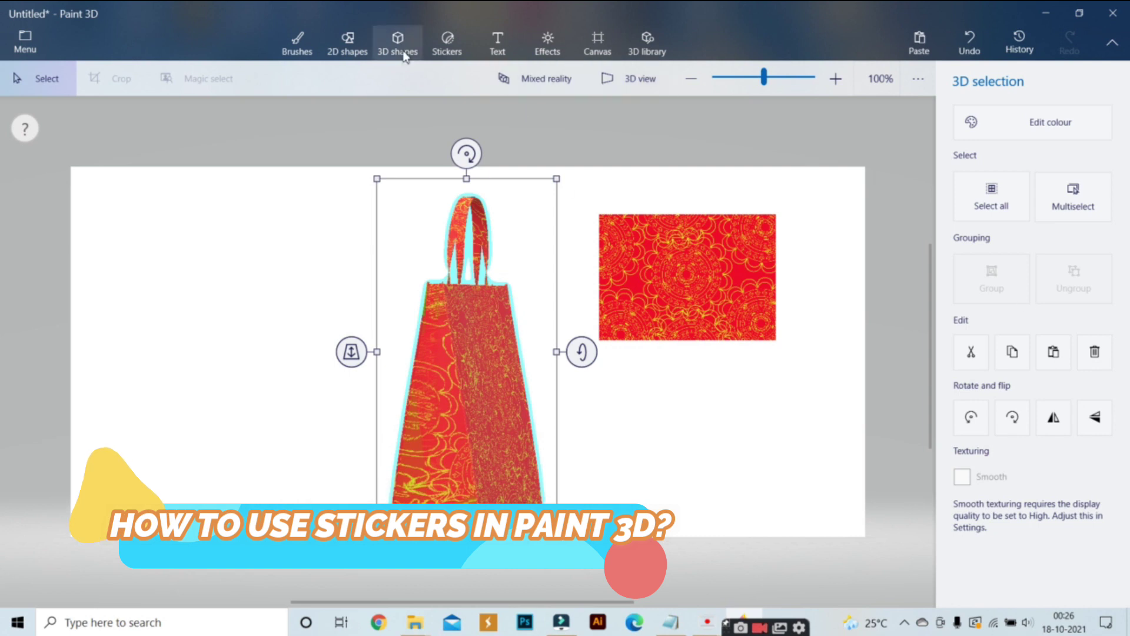
- Place the red patterned custom sticker on the bag's side, stretch it down to the base and apply it
{"action": "left_click", "coordinate": [447, 43]}
{"action": "left_click", "coordinate": [980, 331]}
{"action": "left_click_drag", "start_coordinate": [503, 360], "coordinate": [474, 359]}
{"action": "left_click_drag", "start_coordinate": [454, 415], "coordinate": [468, 550]}
{"action": "left_click", "coordinate": [552, 406]}
- Rotate the bag about all three axes so it lies on its side with the uncovered green patch exposed
{"action": "left_click", "coordinate": [497, 437]}
{"action": "left_click_drag", "start_coordinate": [467, 154], "coordinate": [250, 273]}
{"action": "left_click_drag", "start_coordinate": [676, 353], "coordinate": [301, 204]}
{"action": "left_click_drag", "start_coordinate": [468, 501], "coordinate": [386, 496]}
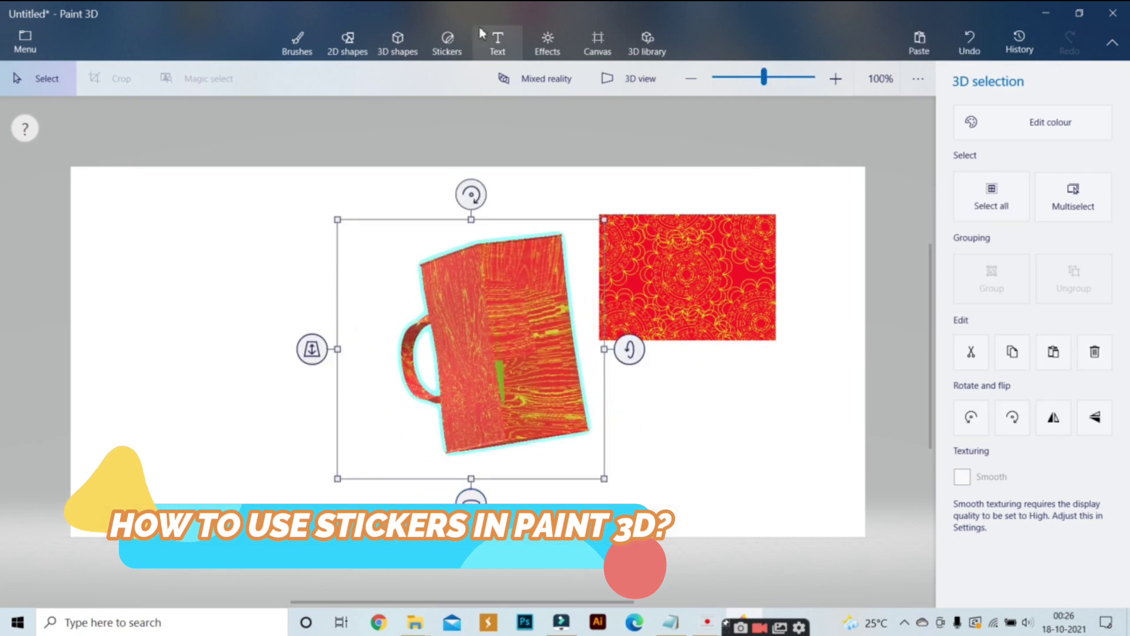
- Place the red patterned custom sticker over the green patch, stretch it to the bag's upper edge and apply it
{"action": "left_click", "coordinate": [447, 41]}
{"action": "left_click", "coordinate": [1045, 334]}
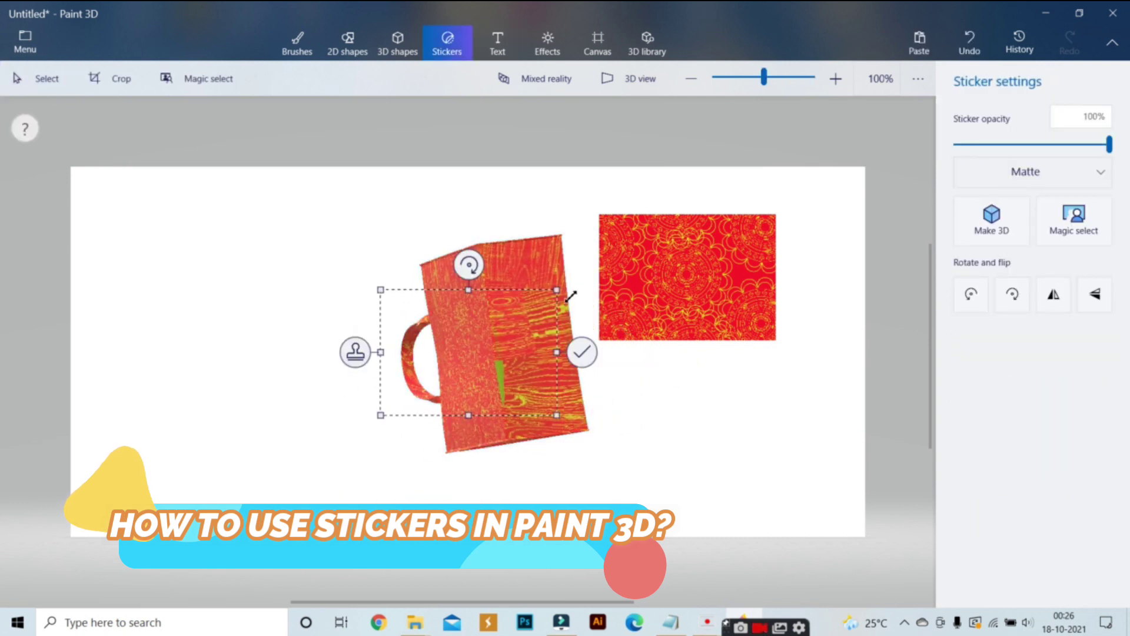
{"action": "left_click_drag", "start_coordinate": [491, 325], "coordinate": [517, 352]}
{"action": "left_click_drag", "start_coordinate": [496, 313], "coordinate": [496, 228]}
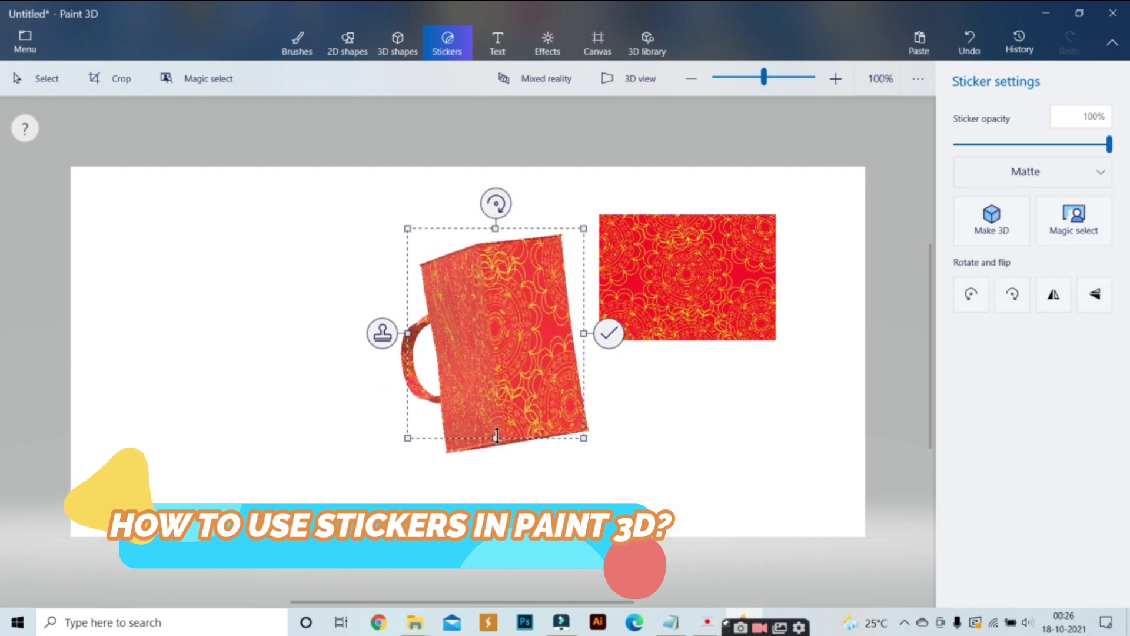
{"action": "left_click", "coordinate": [608, 333]}
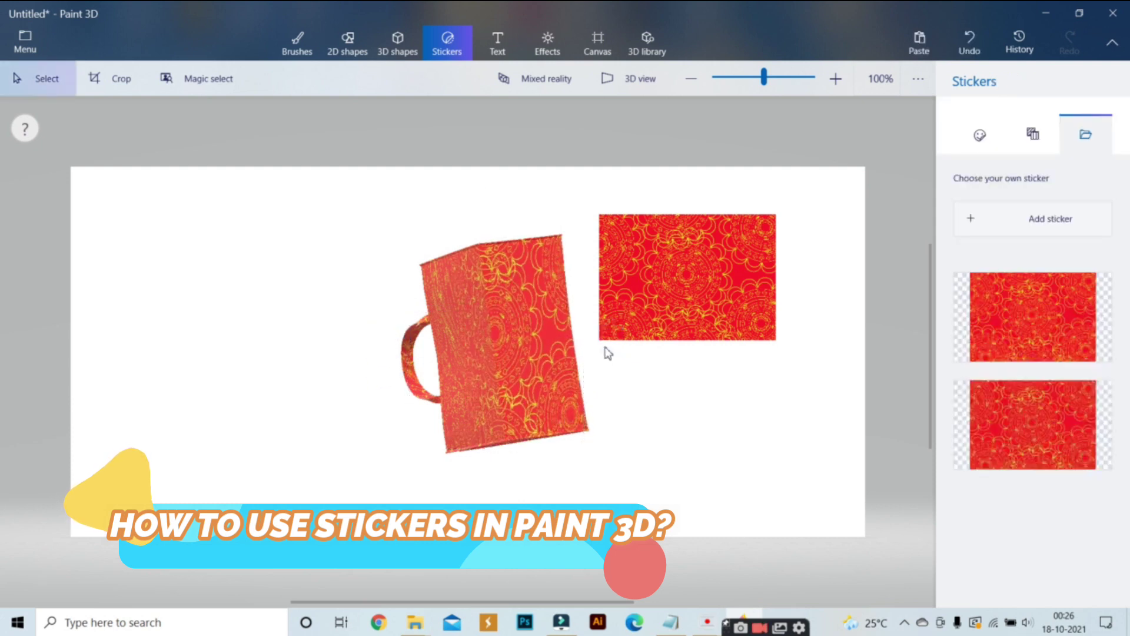
- Rotate the bag back upright with its front facing the viewer and move it to the canvas's left part
{"action": "left_click", "coordinate": [546, 348]}
{"action": "left_click_drag", "start_coordinate": [469, 499], "coordinate": [797, 411]}
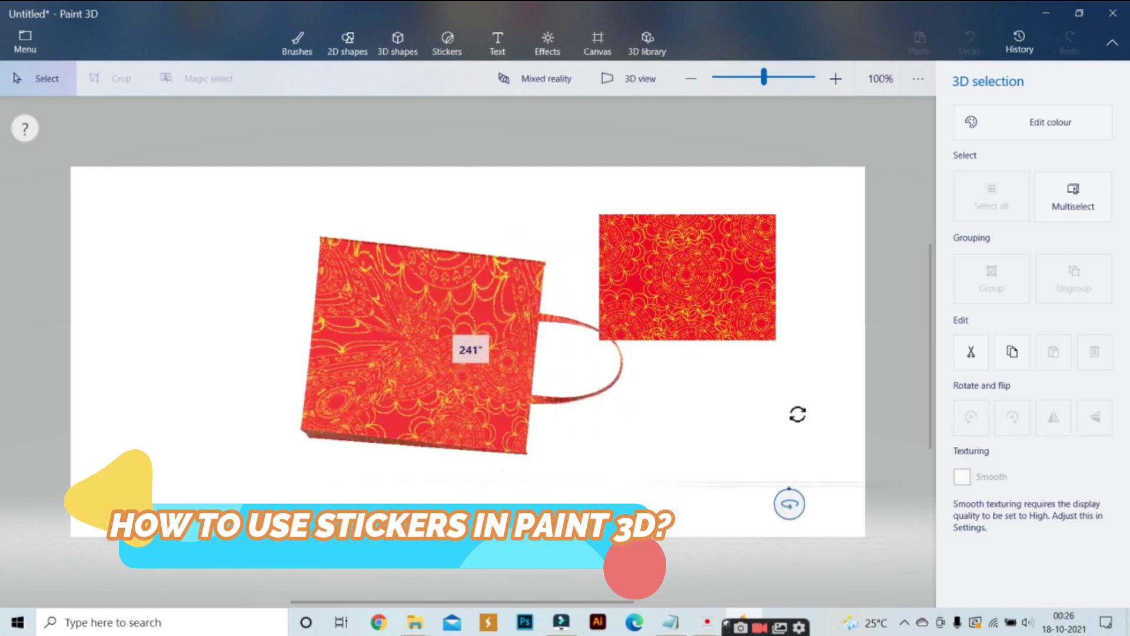
{"action": "left_click_drag", "start_coordinate": [474, 195], "coordinate": [312, 349]}
{"action": "left_click_drag", "start_coordinate": [469, 566], "coordinate": [392, 570]}
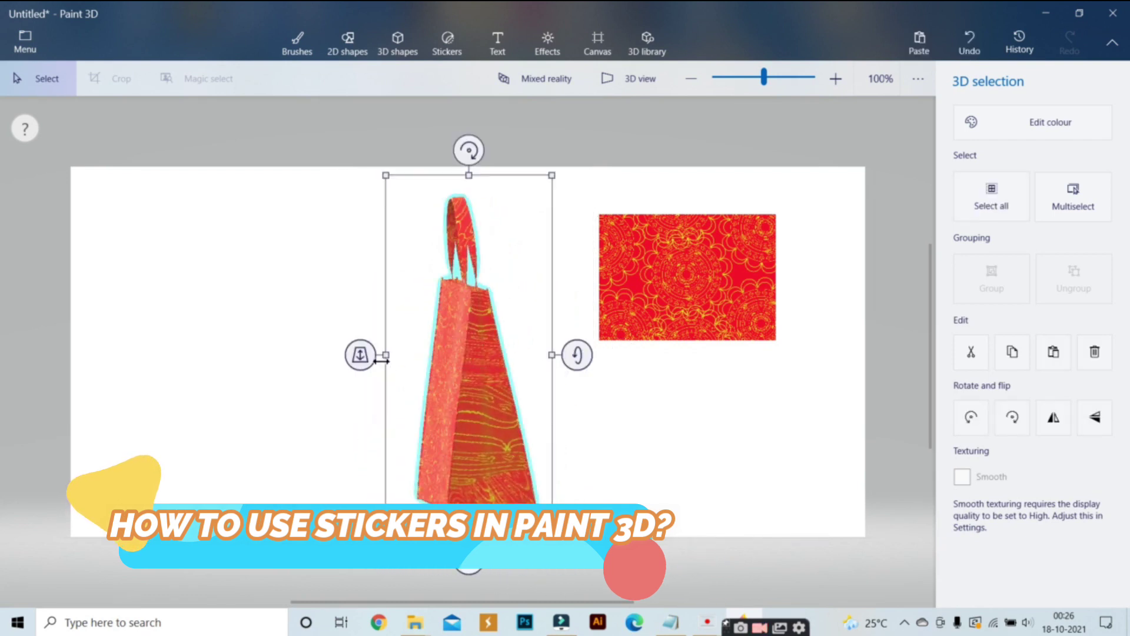
{"action": "left_click_drag", "start_coordinate": [469, 150], "coordinate": [494, 171]}
{"action": "left_click_drag", "start_coordinate": [472, 568], "coordinate": [508, 431]}
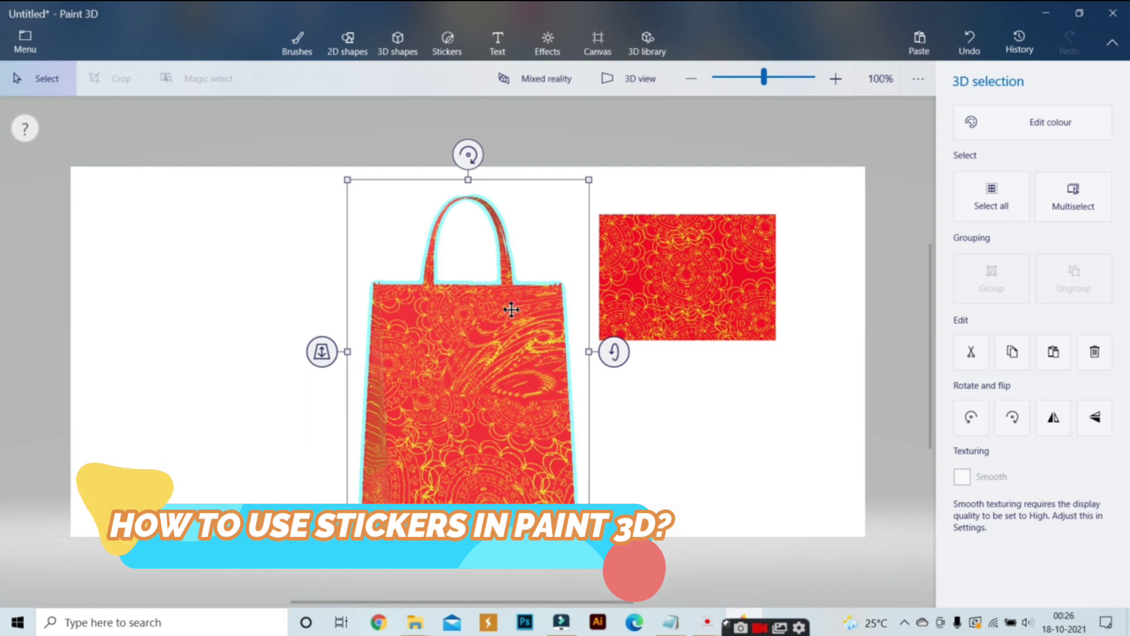
{"action": "left_click_drag", "start_coordinate": [492, 365], "coordinate": [180, 349]}
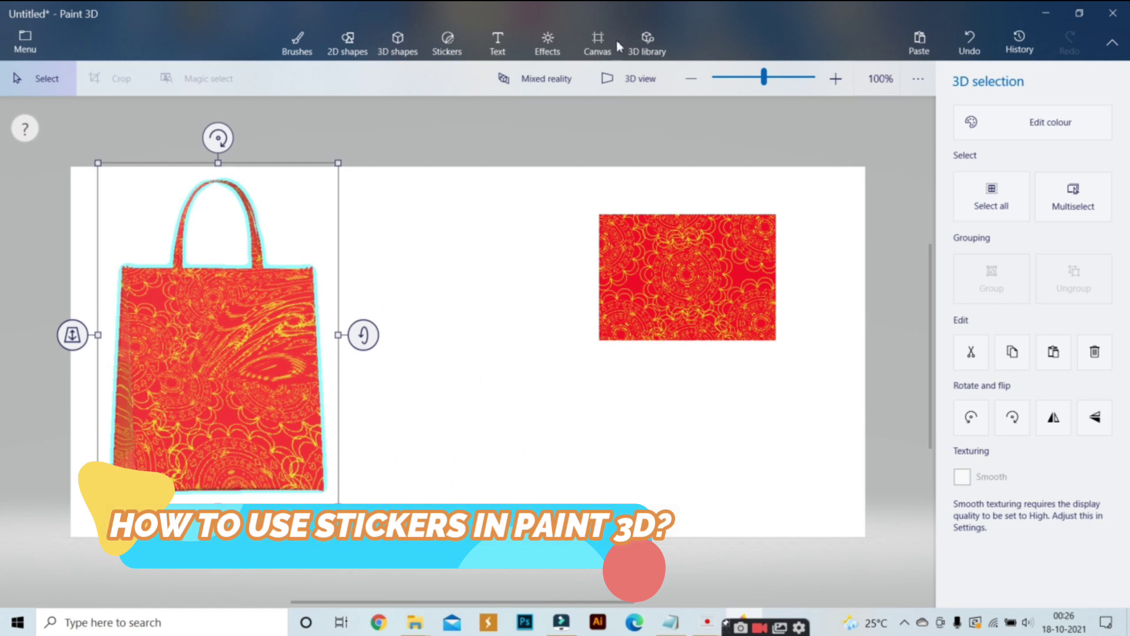
- Insert a blue drinking glass by searching the 3D library for "glass", and shrink it to fit beside the bag
{"action": "left_click", "coordinate": [642, 38]}
{"action": "left_click", "coordinate": [881, 115]}
{"action": "key", "text": "BackSpace"}
{"action": "key", "text": "BackSpace"}
{"action": "key", "text": "BackSpace"}
{"action": "key", "text": "BackSpace"}
{"action": "key", "text": "BackSpace"}
{"action": "key", "text": "BackSpace"}
{"action": "key", "text": "BackSpace"}
{"action": "key", "text": "BackSpace"}
{"action": "key", "text": "BackSpace"}
{"action": "key", "text": "BackSpace"}
{"action": "key", "text": "BackSpace"}
{"action": "key", "text": "BackSpace"}
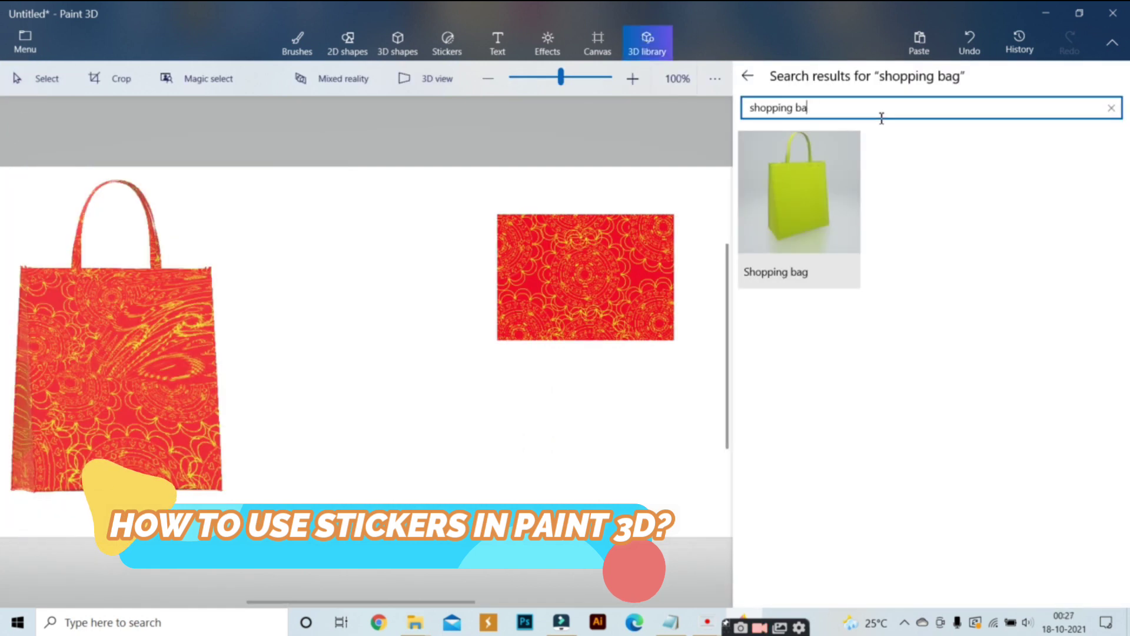
{"action": "type", "text": "glass"}
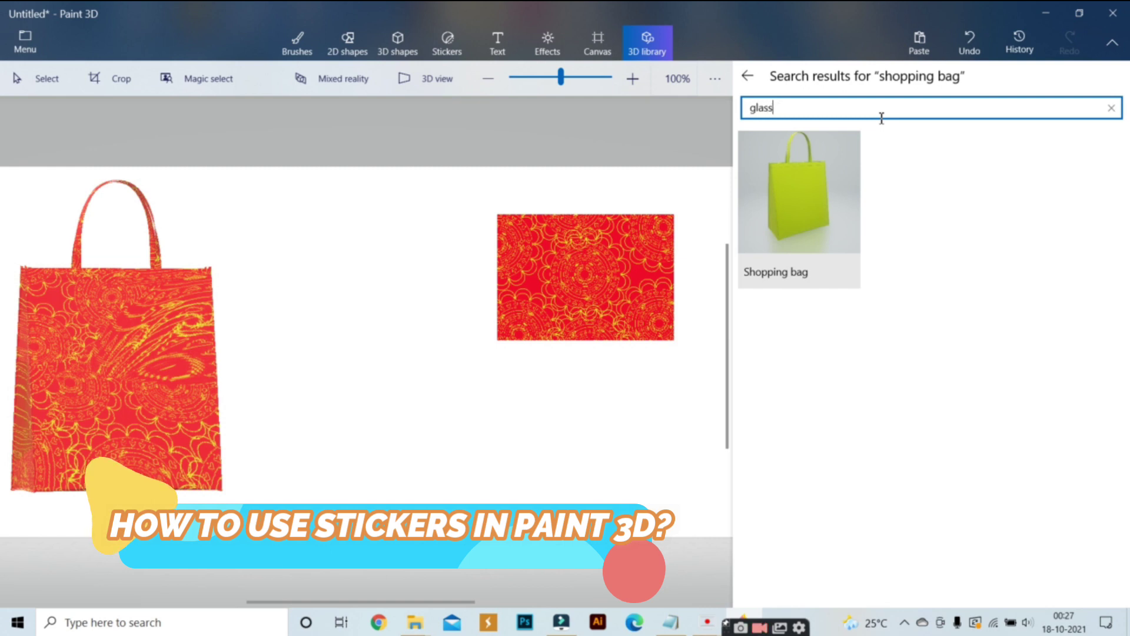
{"action": "key", "text": "Return"}
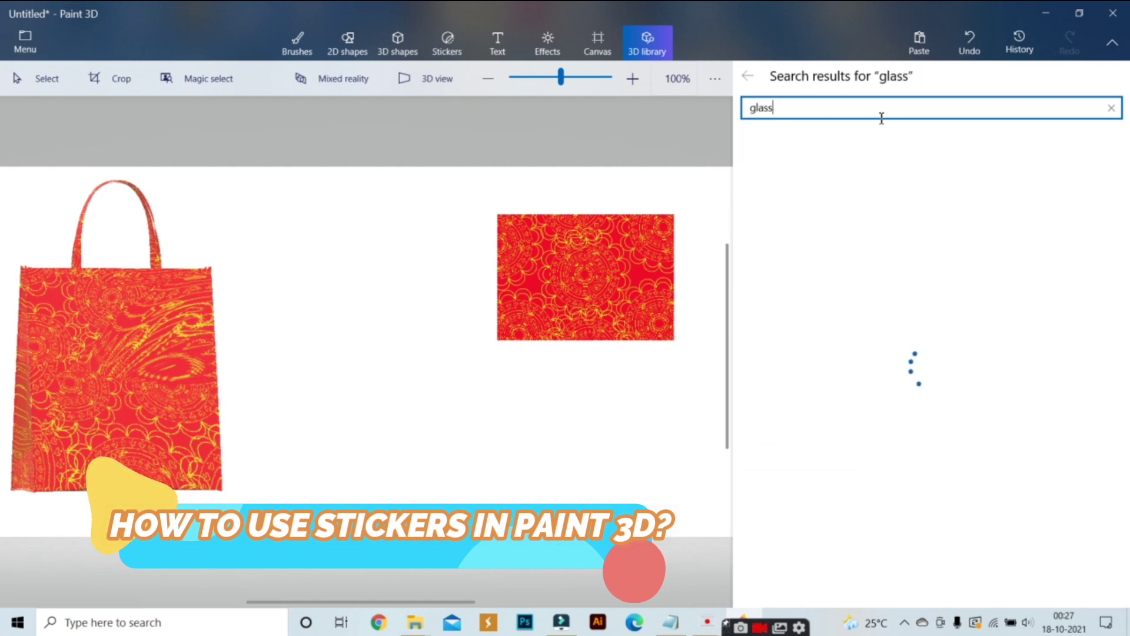
{"action": "left_click_drag", "start_coordinate": [1126, 162], "coordinate": [1126, 369]}
{"action": "left_click", "coordinate": [808, 311]}
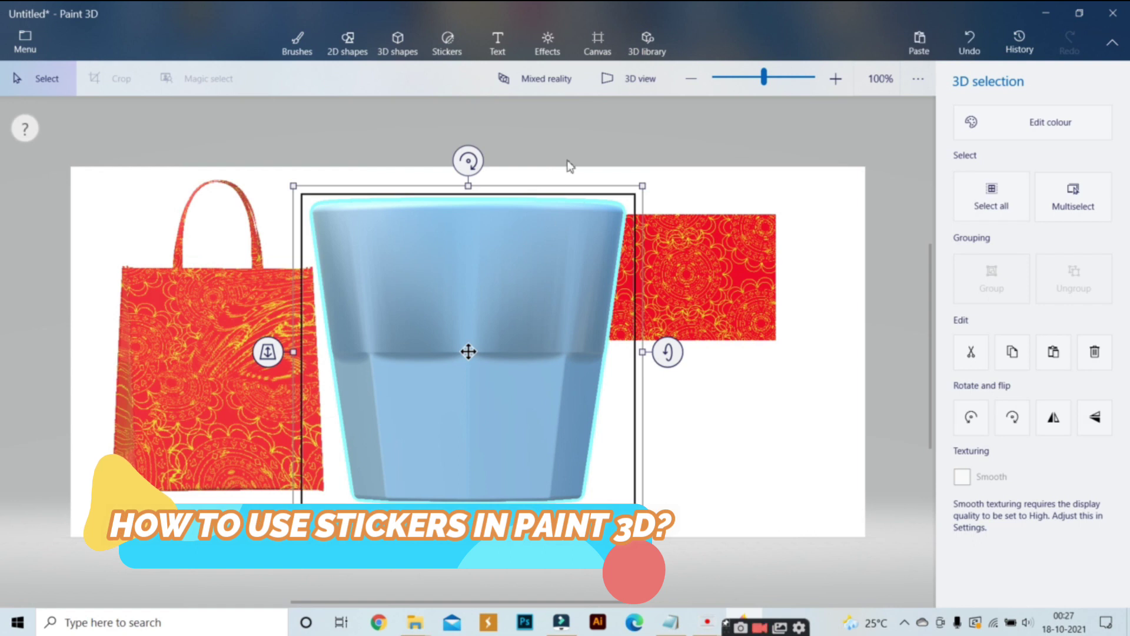
{"action": "left_click_drag", "start_coordinate": [642, 185], "coordinate": [586, 240]}
{"action": "left_click_drag", "start_coordinate": [557, 282], "coordinate": [547, 296]}
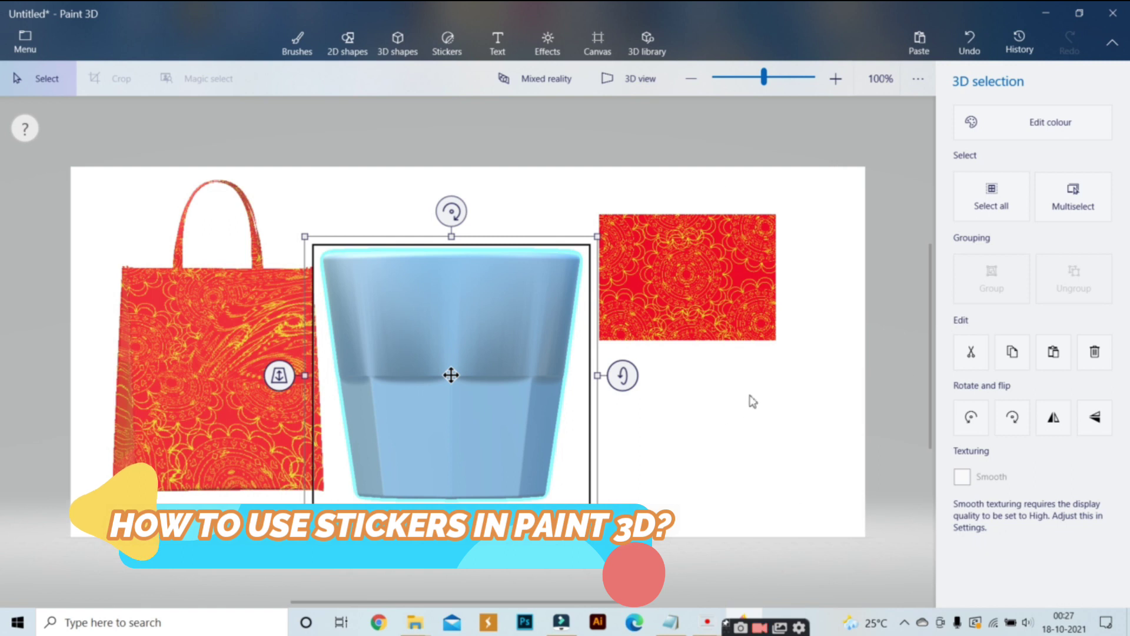
- Start adding a custom sticker for the glass
{"action": "left_click", "coordinate": [449, 58]}
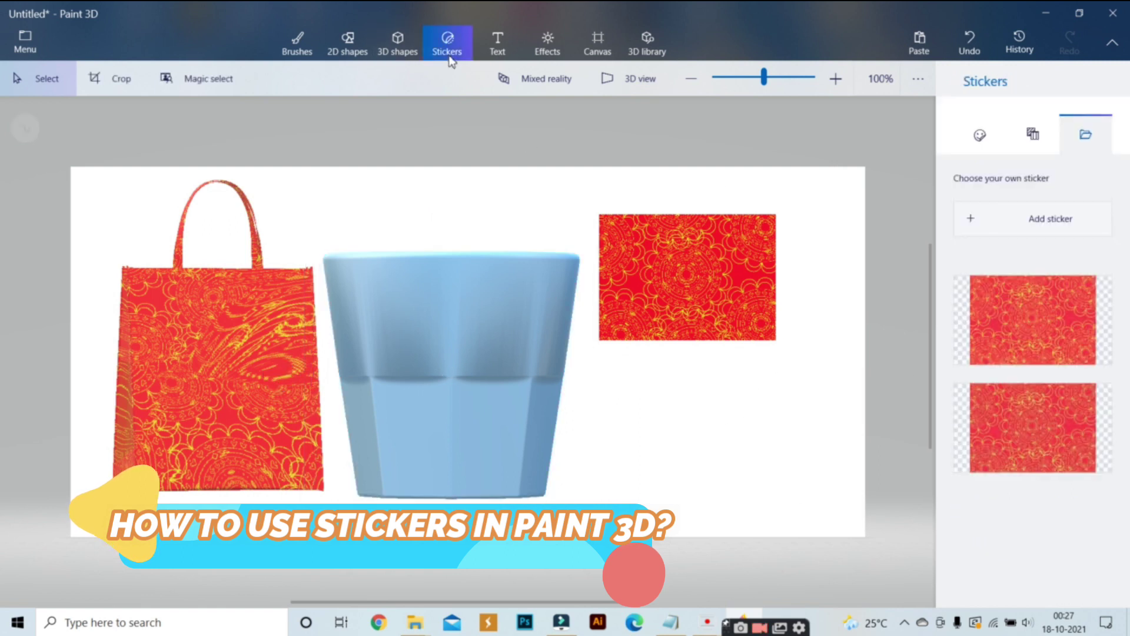
{"action": "left_click", "coordinate": [1064, 232]}
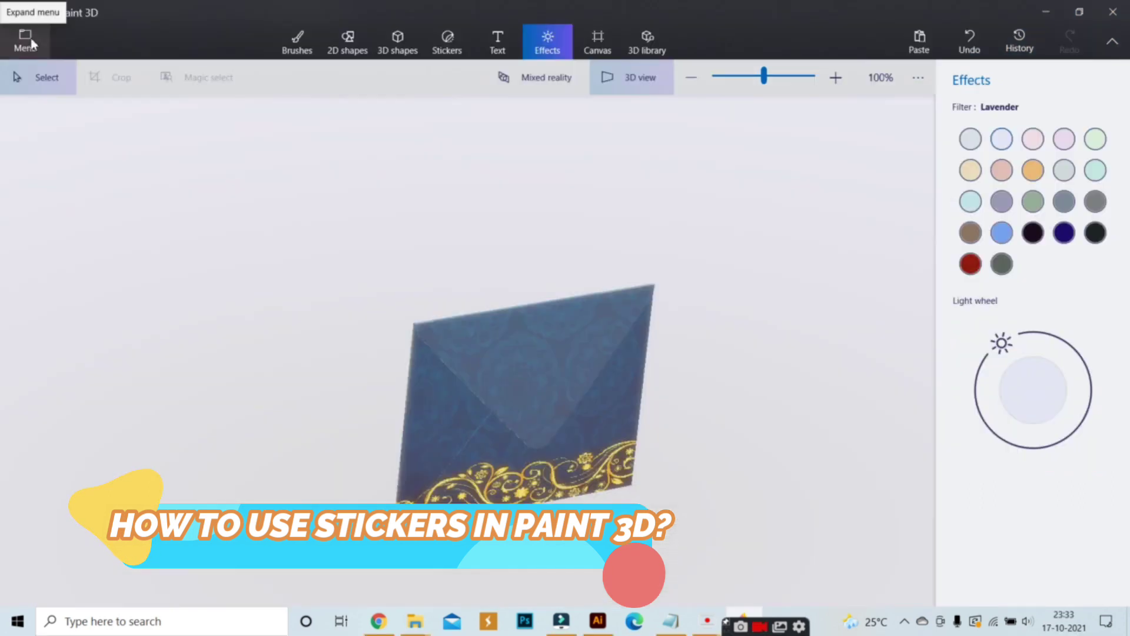
- Start saving a copy of the scene with the envelope in Video format
{"action": "left_click", "coordinate": [26, 41]}
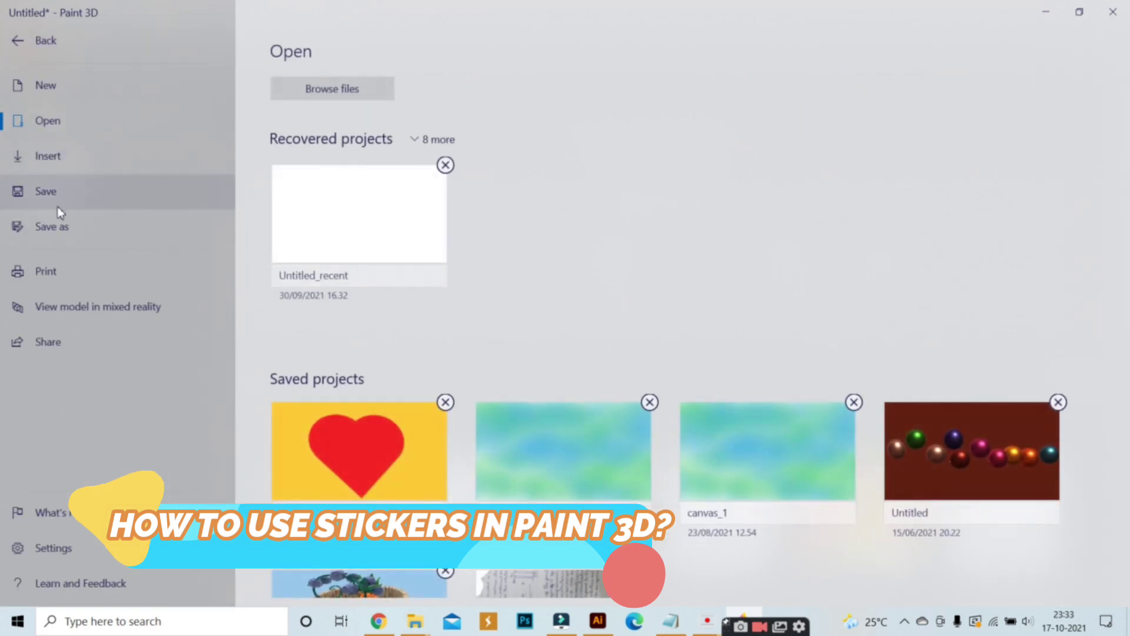
{"action": "left_click", "coordinate": [74, 219]}
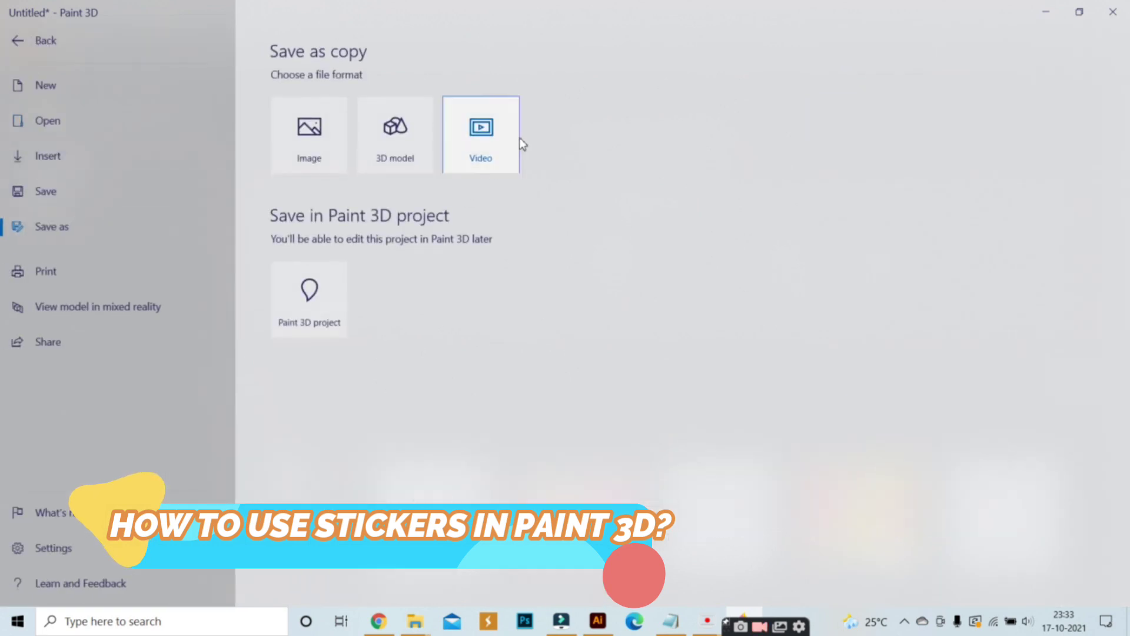
{"action": "left_click", "coordinate": [505, 144]}
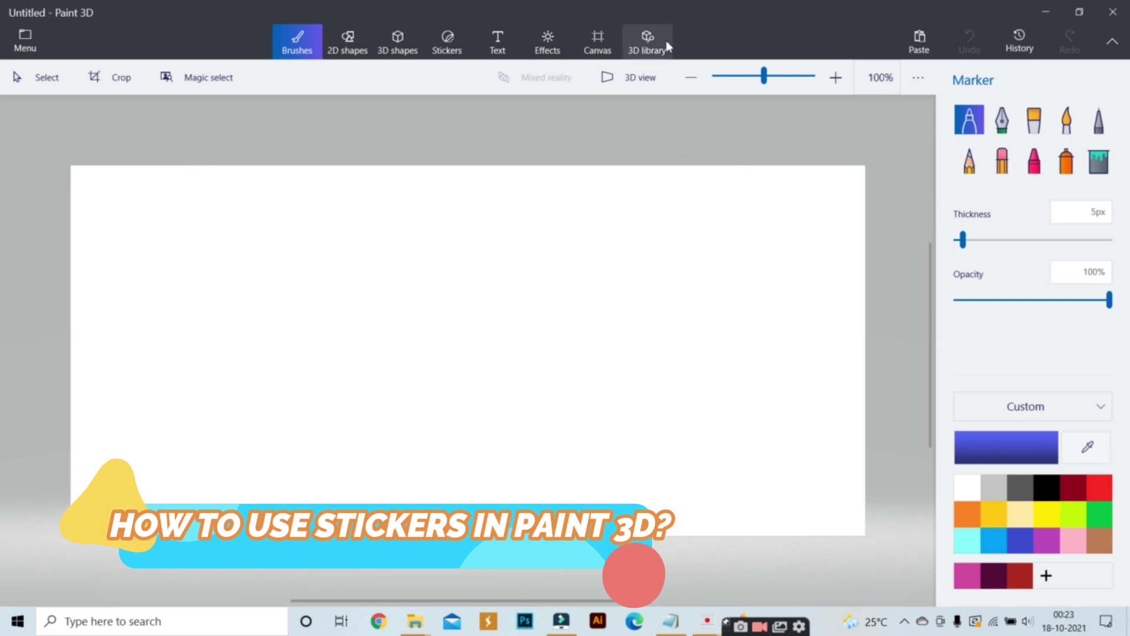
- Insert a green shopping bag model by searching the 3D library for "shopp"
{"action": "left_click", "coordinate": [651, 36]}
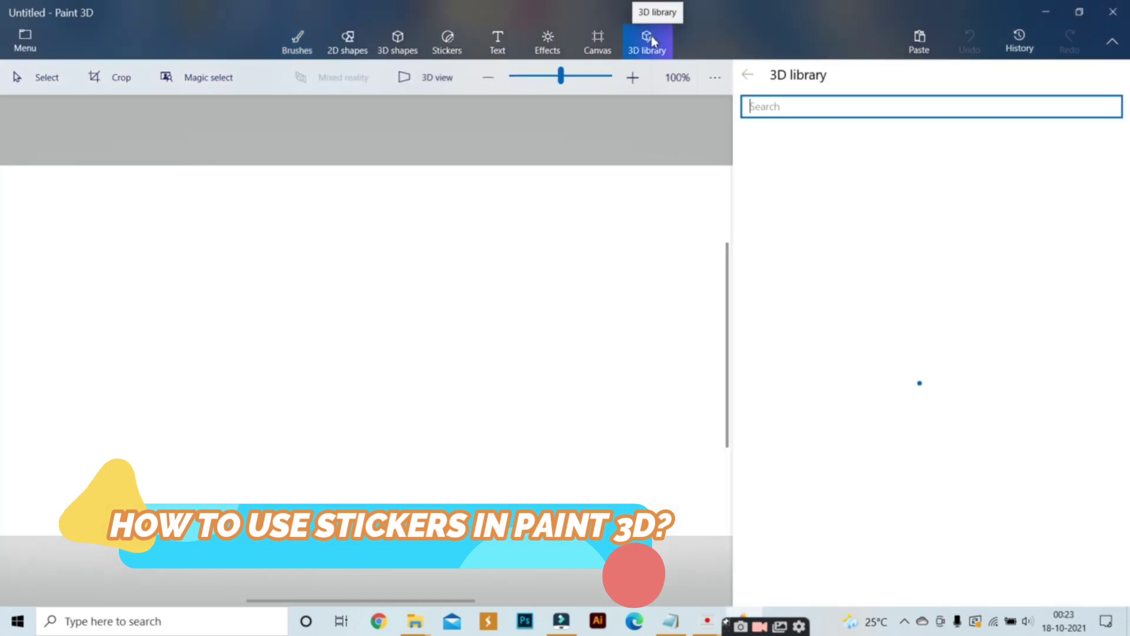
{"action": "left_click", "coordinate": [780, 100]}
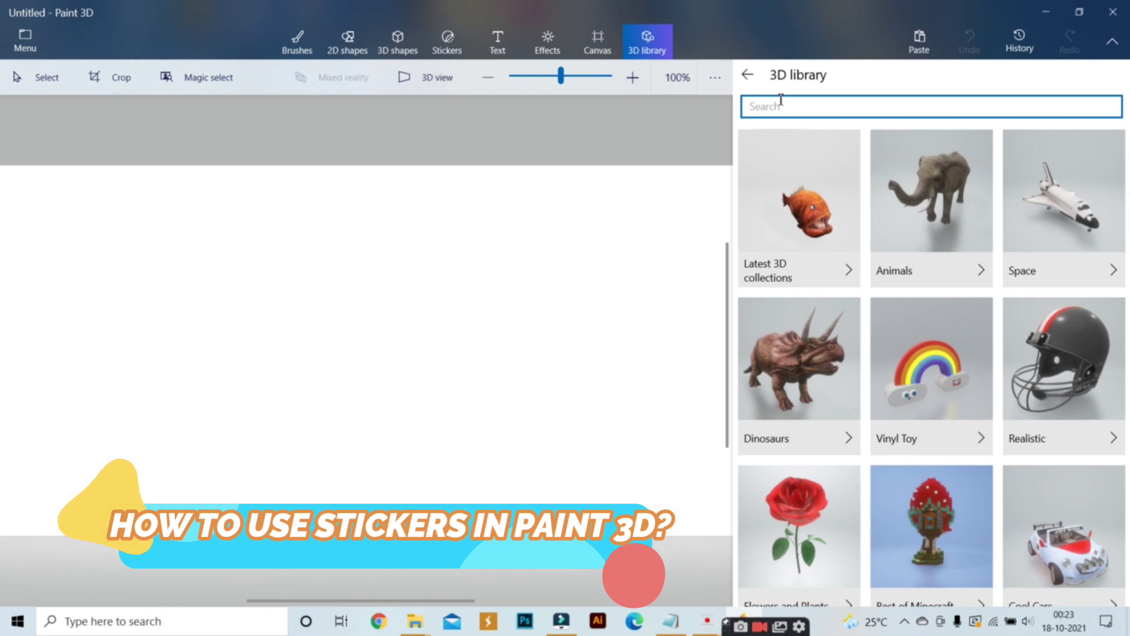
{"action": "type", "text": "shopp"}
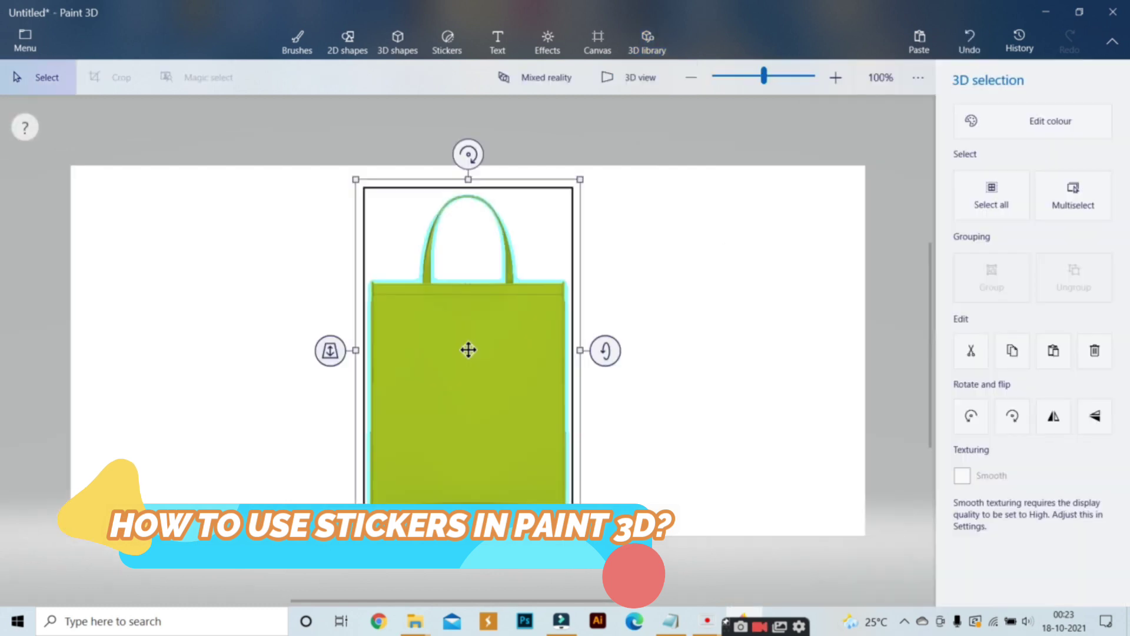
- Rotate the green shopping bag slightly so both its front and one side panel face the viewer
{"action": "left_click_drag", "start_coordinate": [466, 539], "coordinate": [271, 547]}
{"action": "left_click_drag", "start_coordinate": [468, 549], "coordinate": [458, 549]}
{"action": "left_click_drag", "start_coordinate": [383, 550], "coordinate": [430, 550]}
{"action": "left_click_drag", "start_coordinate": [565, 351], "coordinate": [505, 351]}
{"action": "mouse_move", "coordinate": [606, 350]}
{"action": "left_mouse_down"}
{"action": "mouse_move", "coordinate": [641, 365]}
{"action": "mouse_move", "coordinate": [612, 349]}
{"action": "mouse_move", "coordinate": [624, 375]}
{"action": "mouse_move", "coordinate": [605, 354]}
{"action": "mouse_move", "coordinate": [615, 351]}
{"action": "left_mouse_up"}
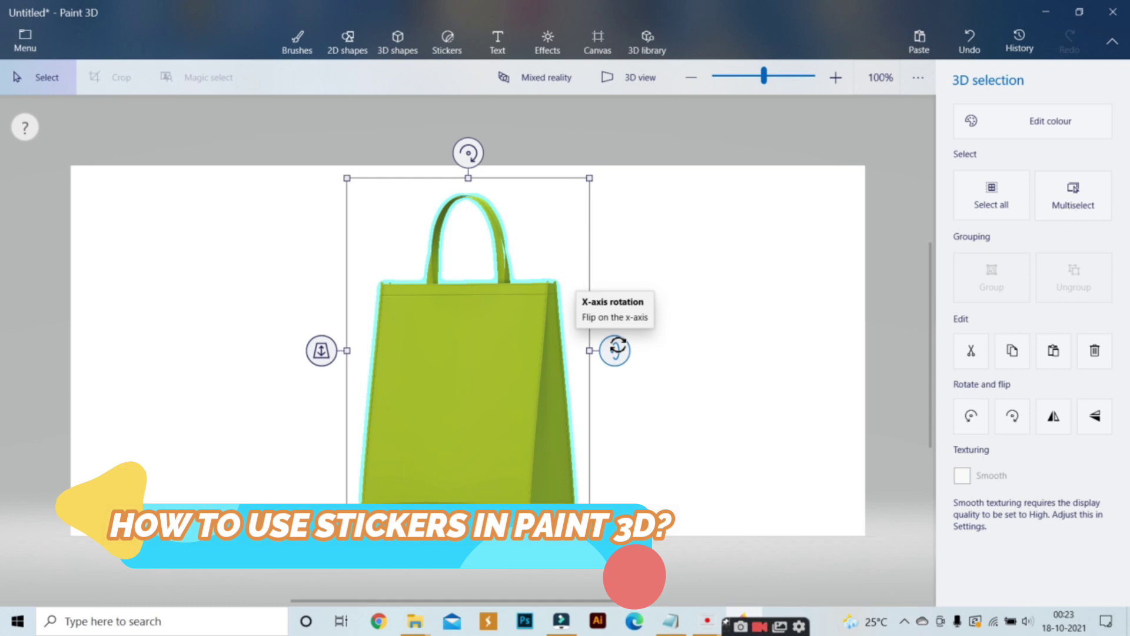
{"action": "mouse_move", "coordinate": [616, 350]}
{"action": "left_mouse_down"}
{"action": "mouse_move", "coordinate": [568, 368]}
{"action": "mouse_move", "coordinate": [596, 355]}
{"action": "left_mouse_up"}
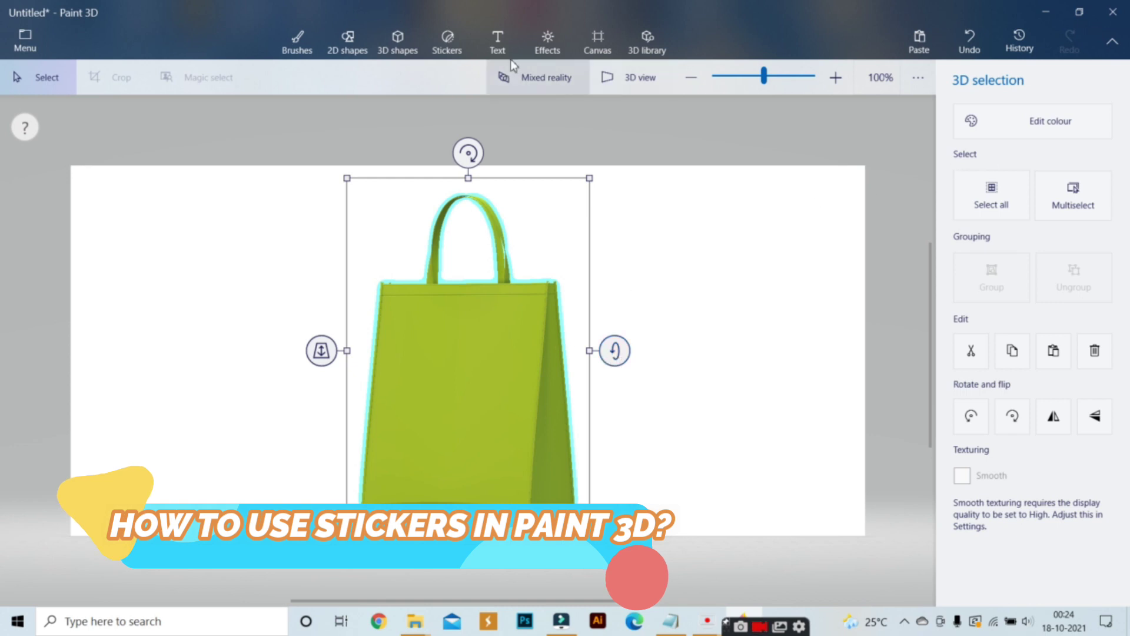
- Add the red floral card image from the my_designs folder as a custom sticker and place it beside the bag
{"action": "left_click", "coordinate": [447, 41]}
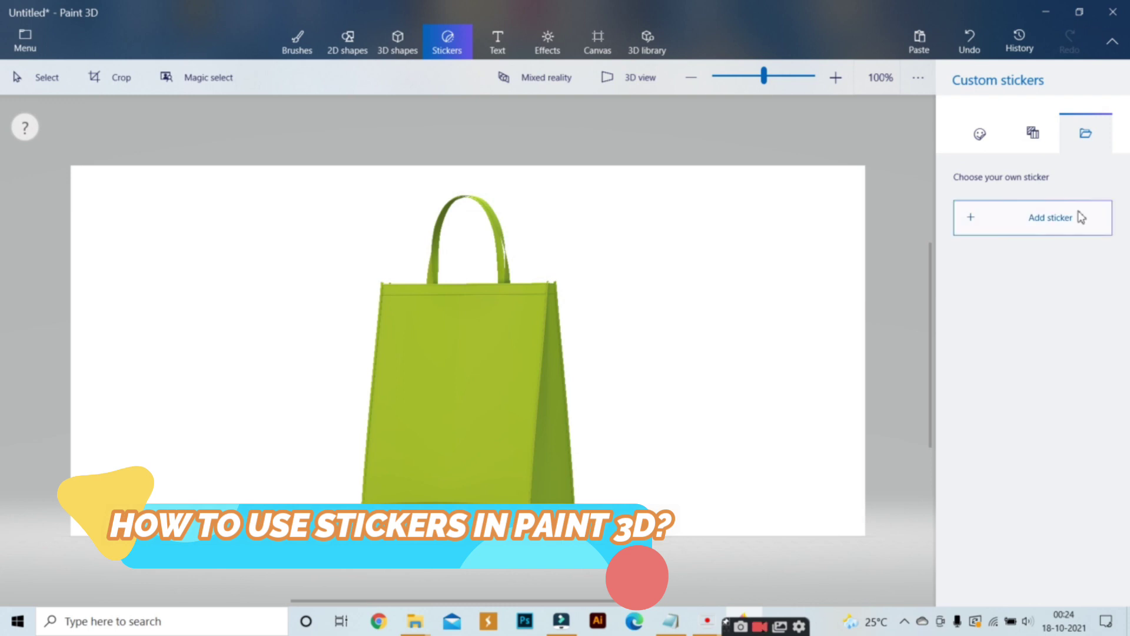
{"action": "left_click", "coordinate": [1081, 217]}
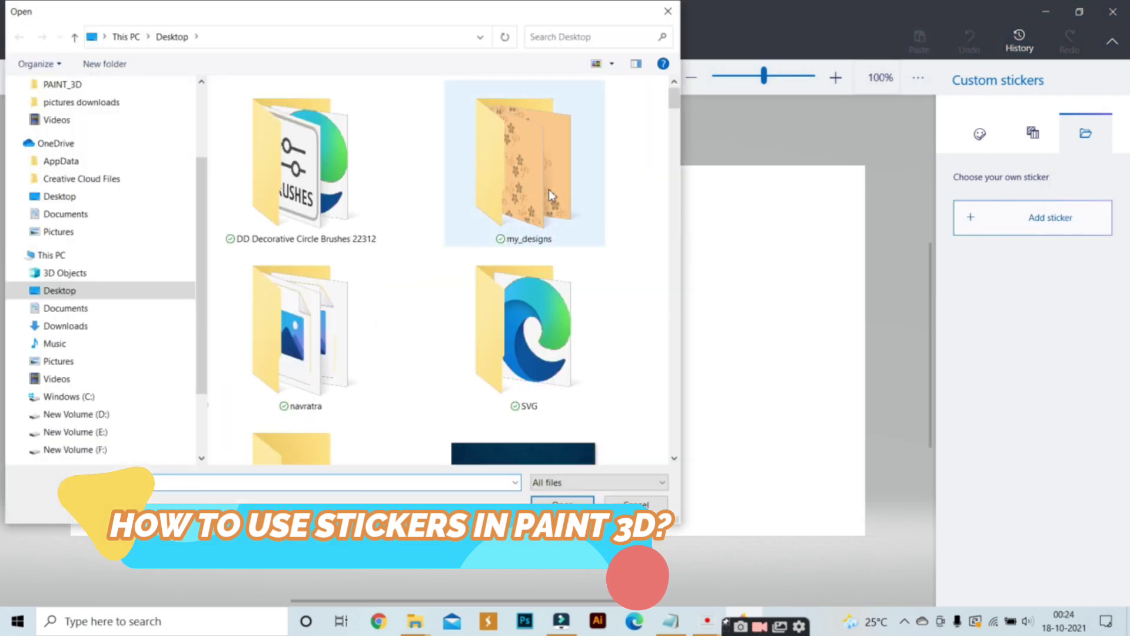
{"action": "double_click", "coordinate": [528, 203]}
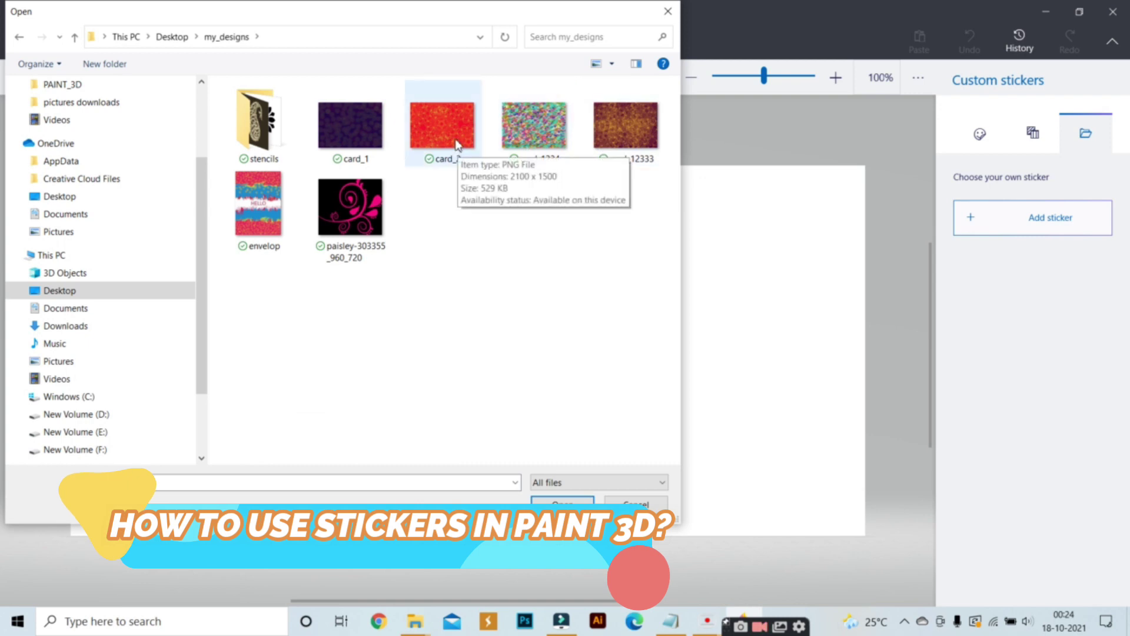
{"action": "double_click", "coordinate": [460, 153]}
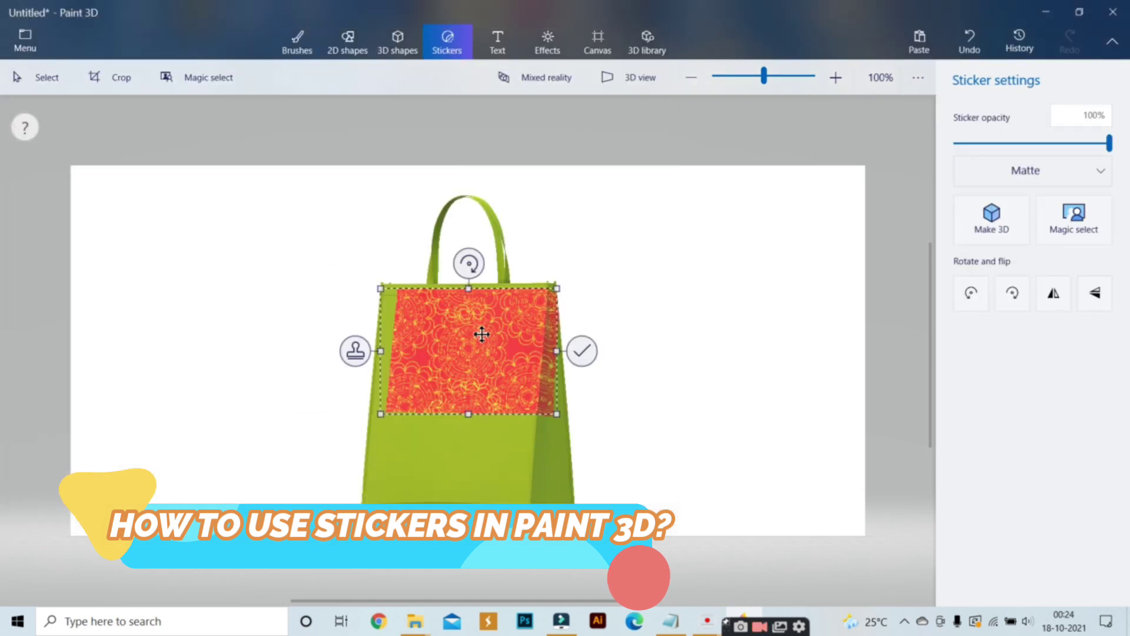
{"action": "left_click_drag", "start_coordinate": [471, 343], "coordinate": [694, 268]}
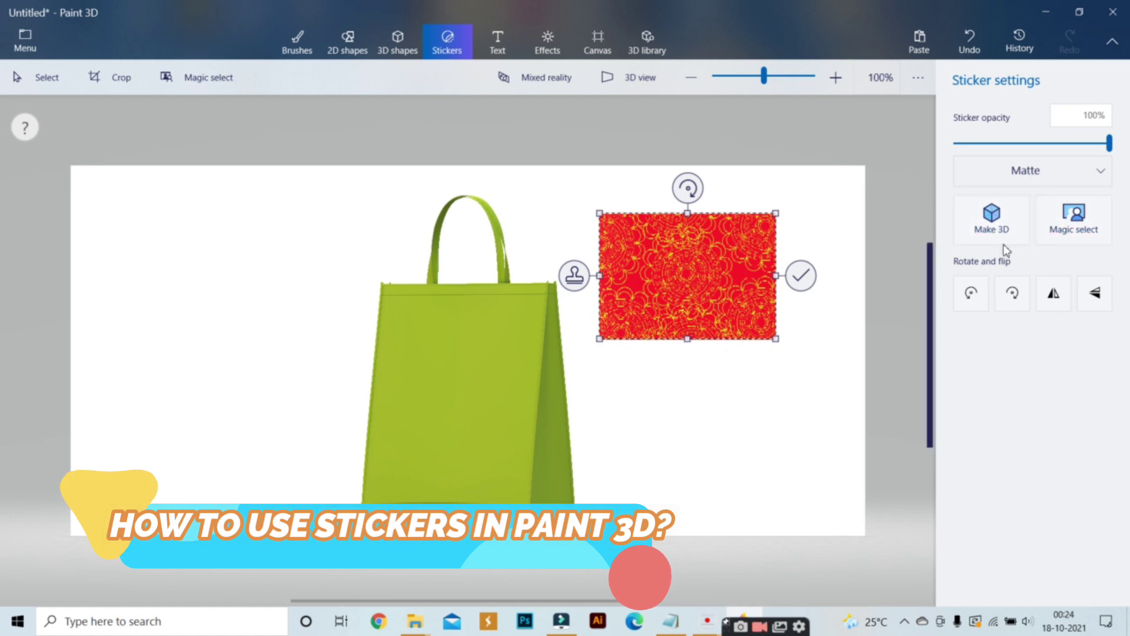
- Cut out the whole red sticker with Magic select, adding all its unselected areas, and apply it beside the bag
{"action": "left_click", "coordinate": [1065, 233]}
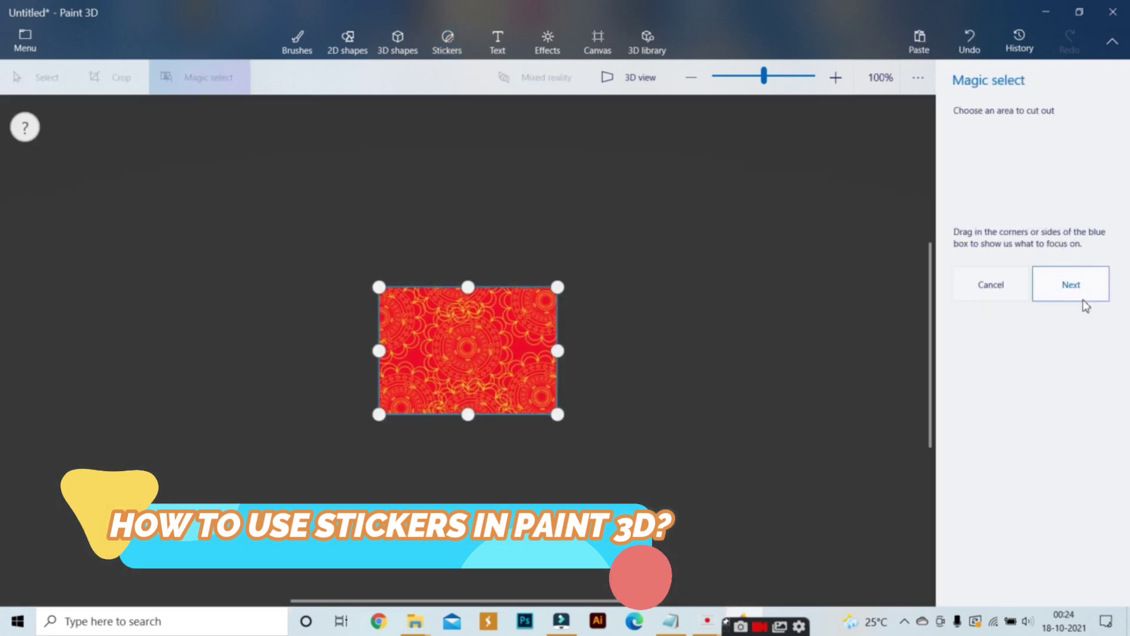
{"action": "left_click", "coordinate": [1086, 306]}
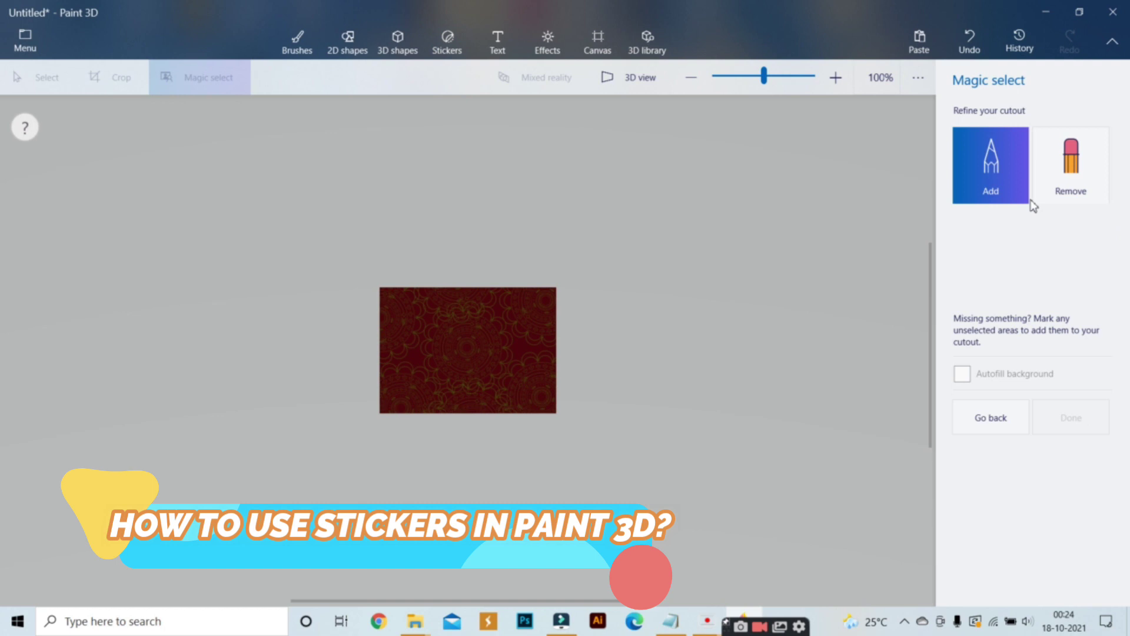
{"action": "left_click_drag", "start_coordinate": [416, 248], "coordinate": [383, 412]}
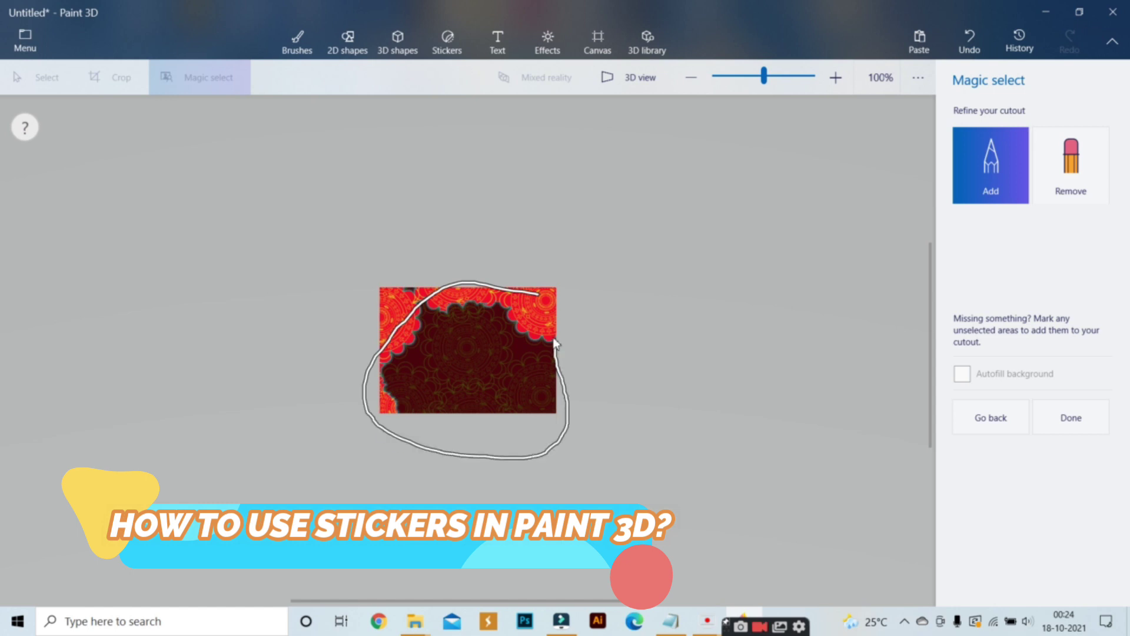
{"action": "left_click_drag", "start_coordinate": [553, 324], "coordinate": [560, 327]}
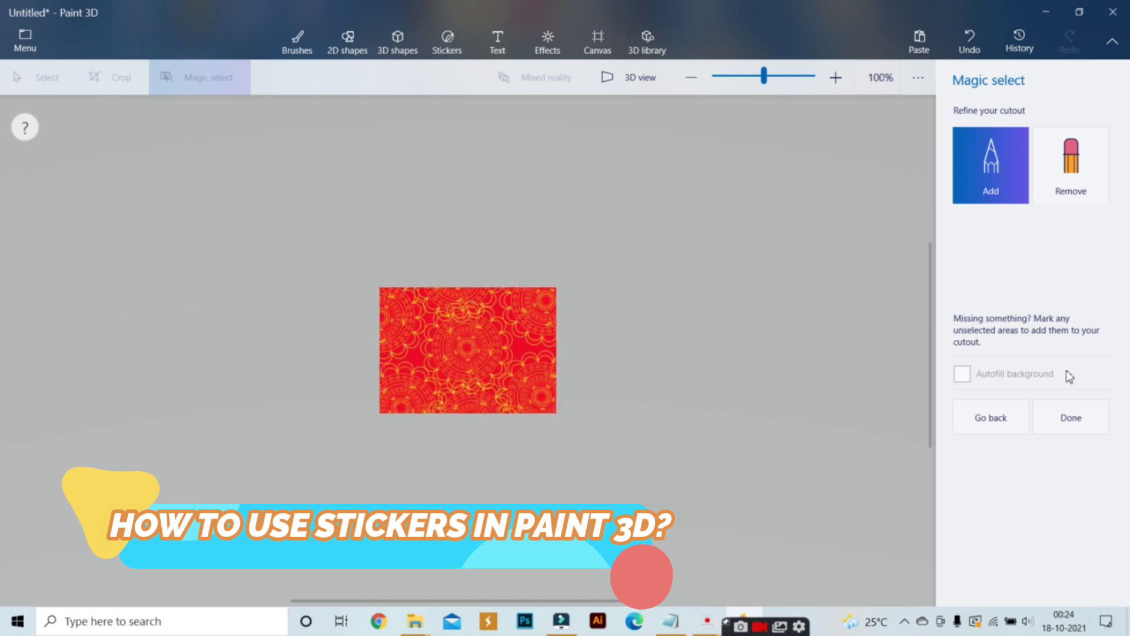
{"action": "left_click", "coordinate": [1071, 417]}
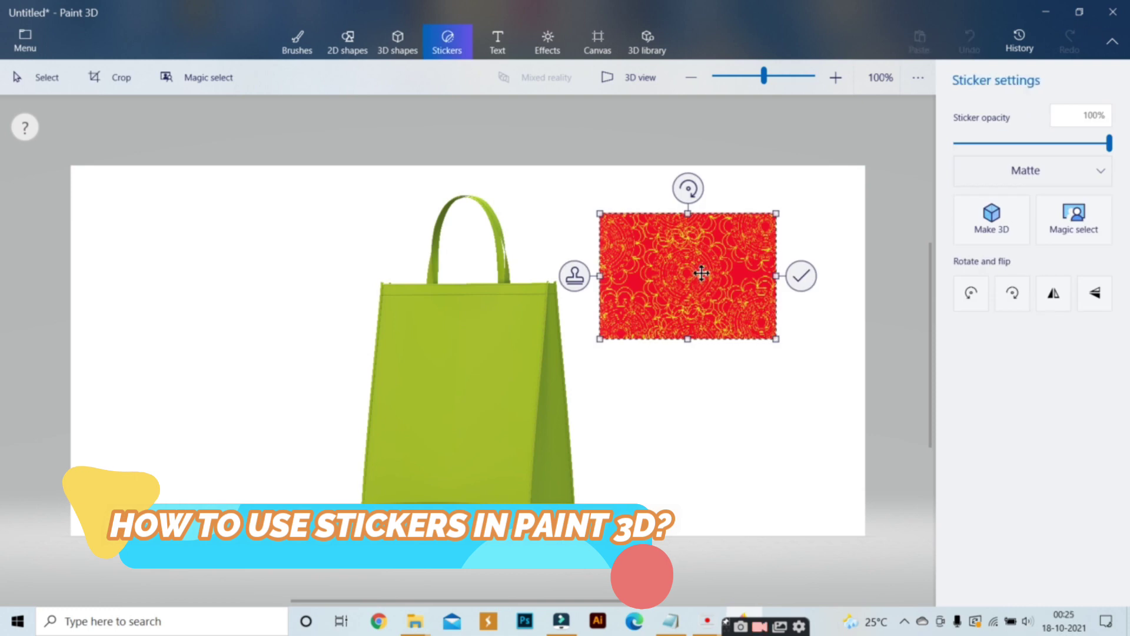
{"action": "key", "text": "Return"}
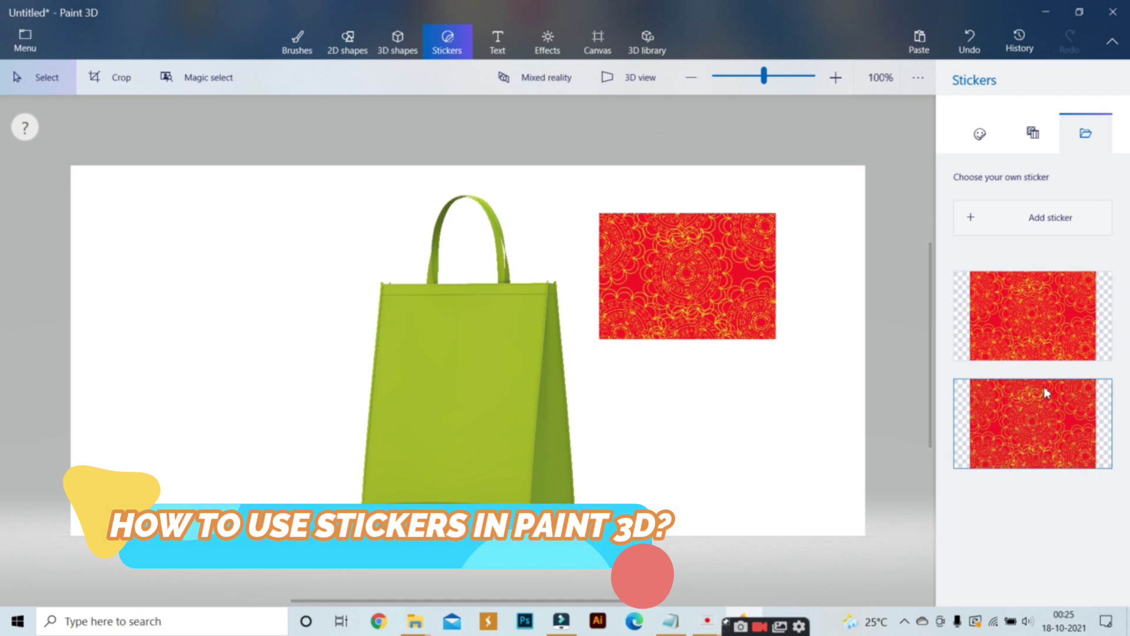
- Cover the bag's front and handles with the red custom sticker, enlarging it to the bag's size, and apply it
{"action": "left_click", "coordinate": [1042, 333]}
{"action": "left_click_drag", "start_coordinate": [500, 344], "coordinate": [469, 338]}
{"action": "left_click_drag", "start_coordinate": [523, 404], "coordinate": [581, 444]}
{"action": "left_click_drag", "start_coordinate": [464, 445], "coordinate": [464, 515]}
{"action": "left_click_drag", "start_coordinate": [464, 278], "coordinate": [471, 245]}
{"action": "left_click_drag", "start_coordinate": [526, 238], "coordinate": [532, 249]}
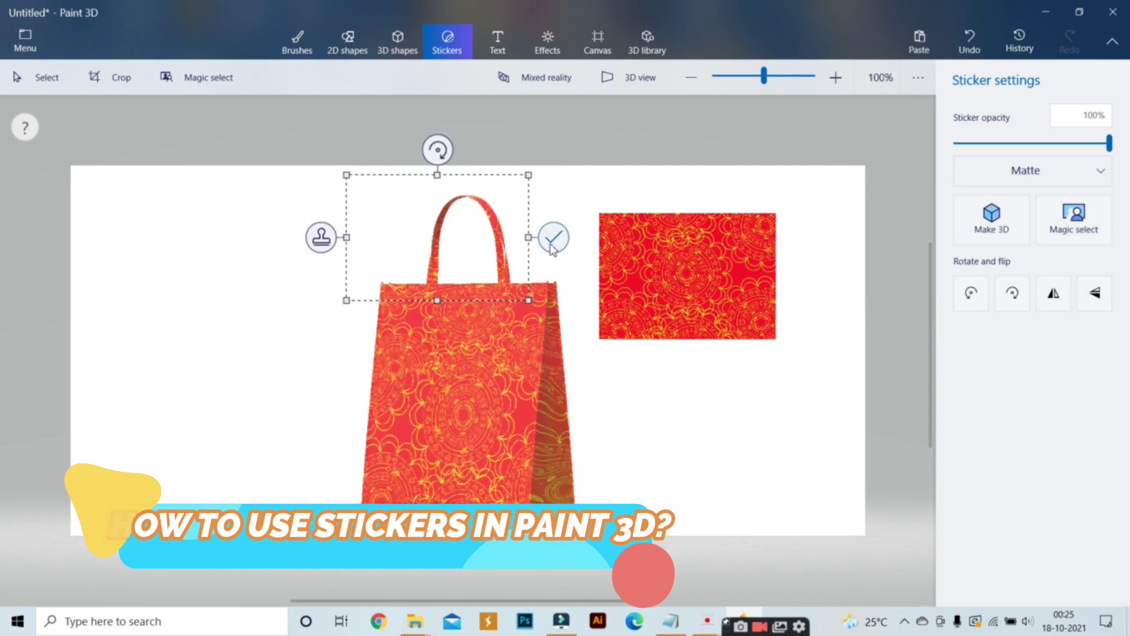
{"action": "left_click", "coordinate": [534, 286]}
- Turn the bag's front towards the viewer and cover the green strip at its edge with the stretched red sticker
{"action": "left_click", "coordinate": [503, 469]}
{"action": "left_click_drag", "start_coordinate": [468, 549], "coordinate": [577, 548]}
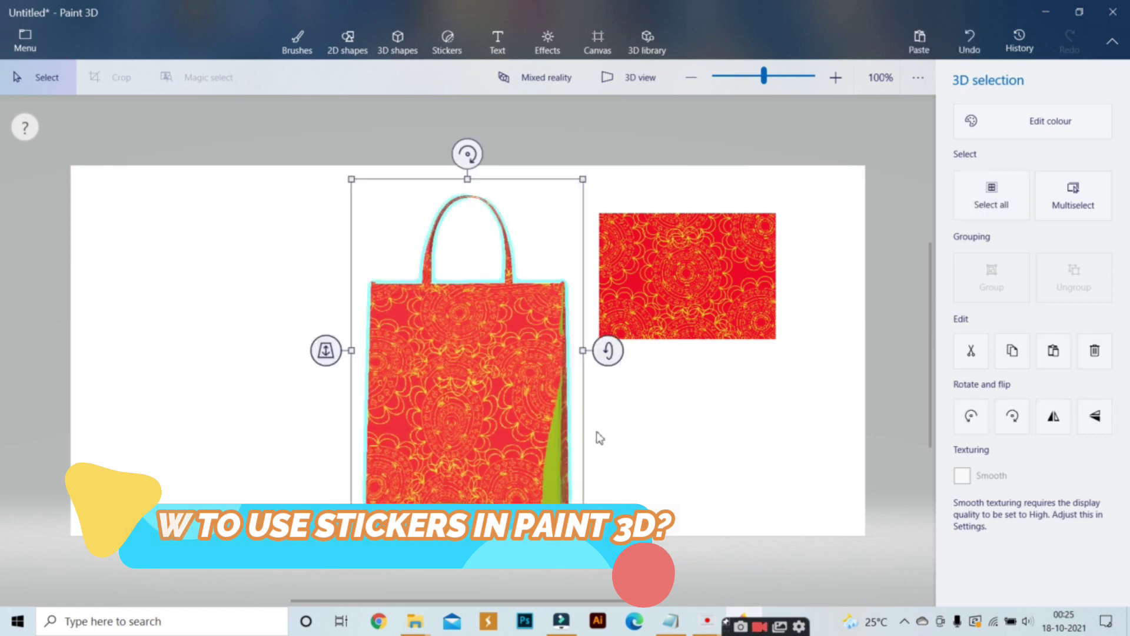
{"action": "left_click", "coordinate": [461, 57]}
{"action": "left_click", "coordinate": [1037, 323]}
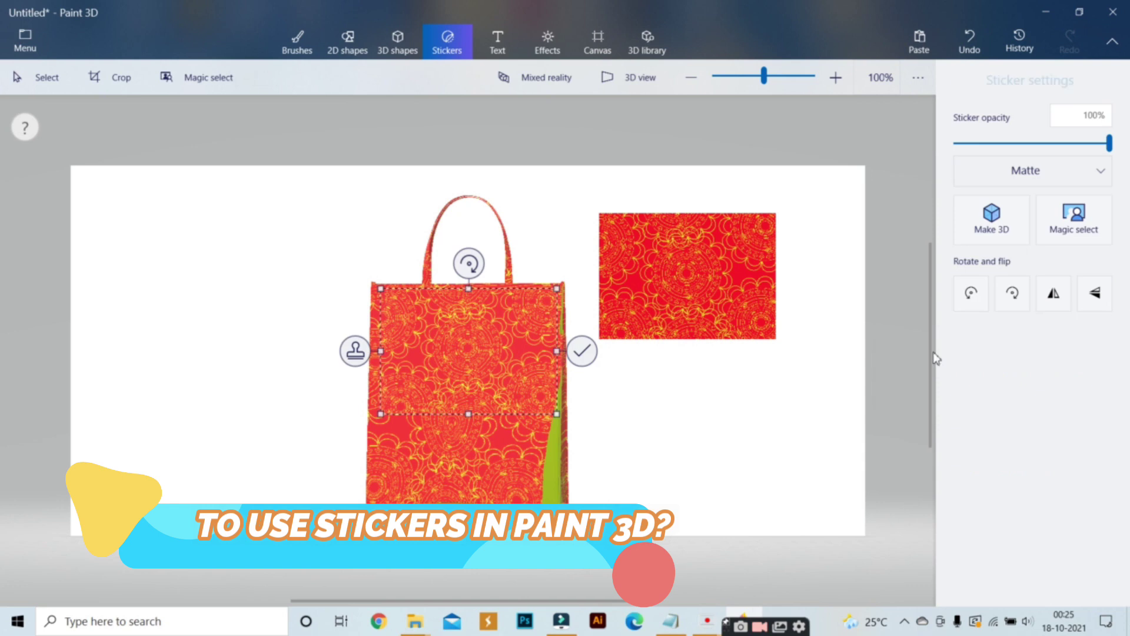
{"action": "left_click_drag", "start_coordinate": [461, 365], "coordinate": [526, 462]}
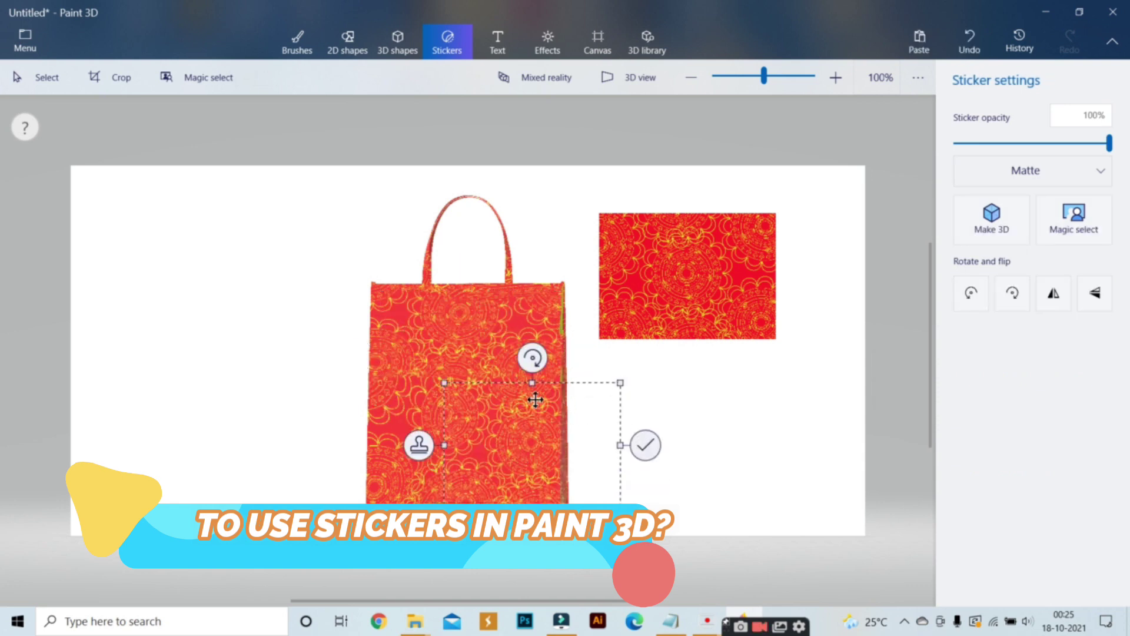
{"action": "left_click_drag", "start_coordinate": [532, 382], "coordinate": [539, 314]}
{"action": "left_click", "coordinate": [646, 412]}
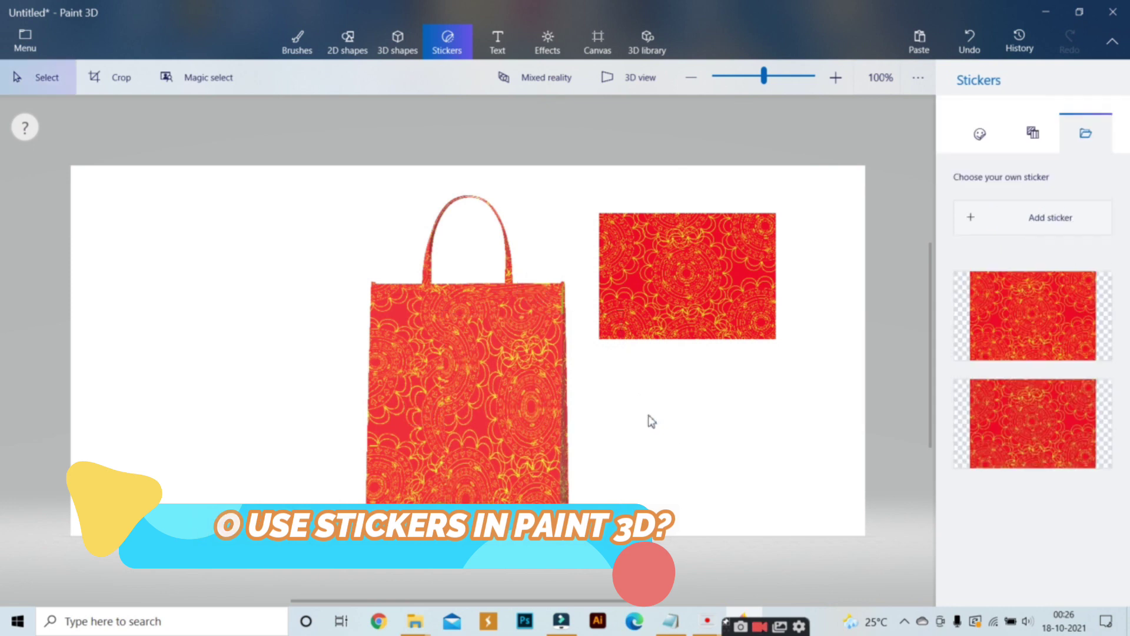
- Rotate the bag to its side panel and cover it with the red custom sticker, stretched down the bag's height
{"action": "left_click", "coordinate": [511, 476]}
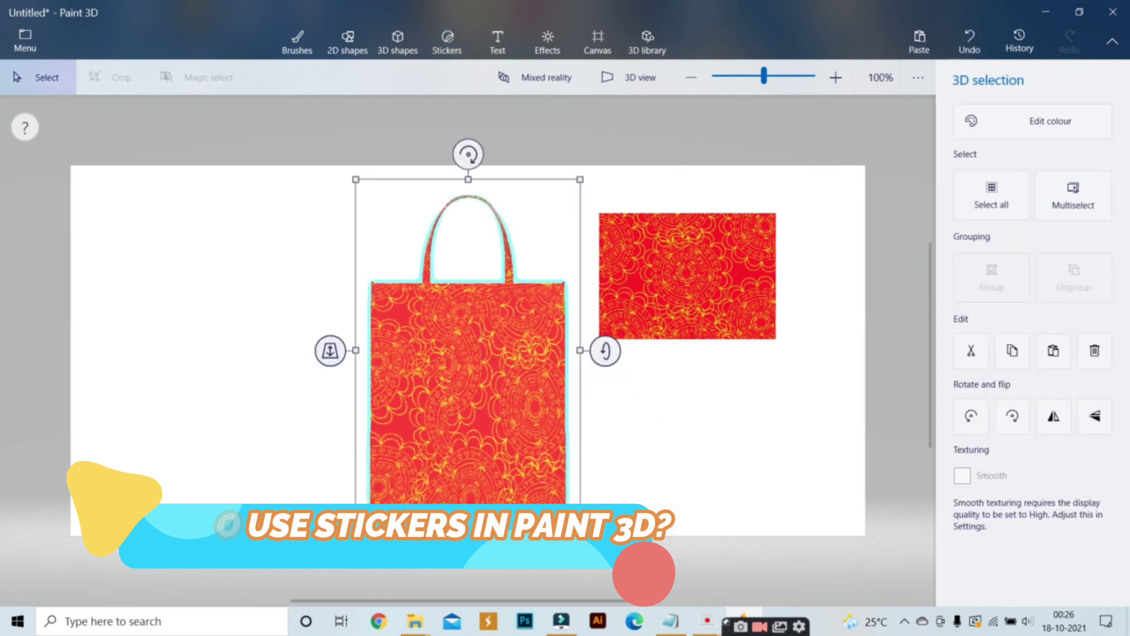
{"action": "left_click_drag", "start_coordinate": [592, 350], "coordinate": [882, 385]}
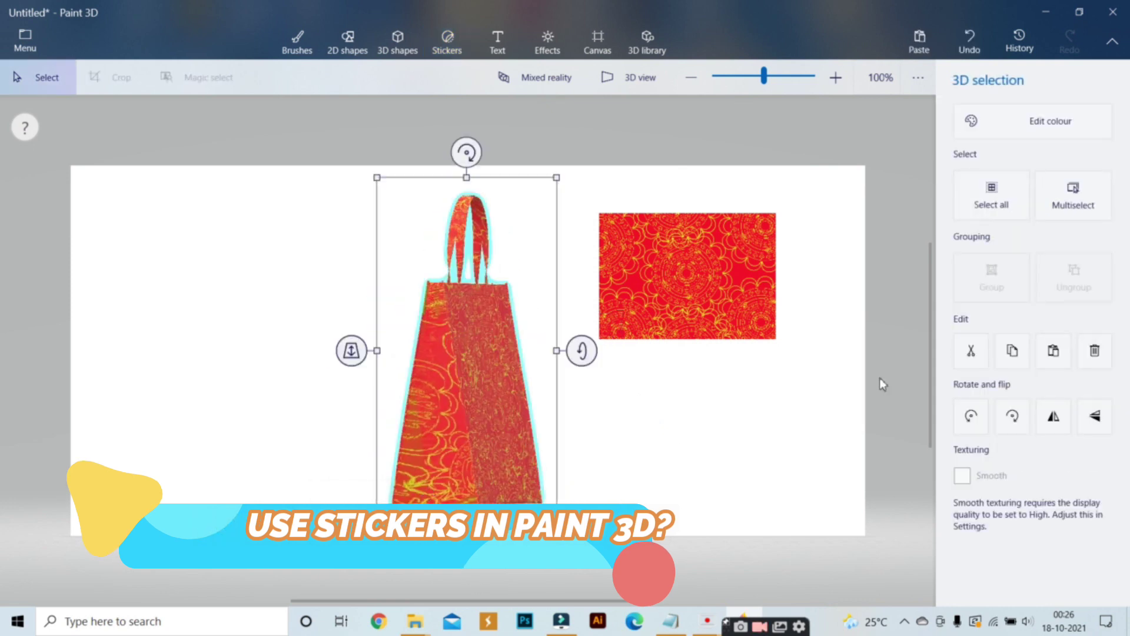
{"action": "left_click", "coordinate": [446, 42]}
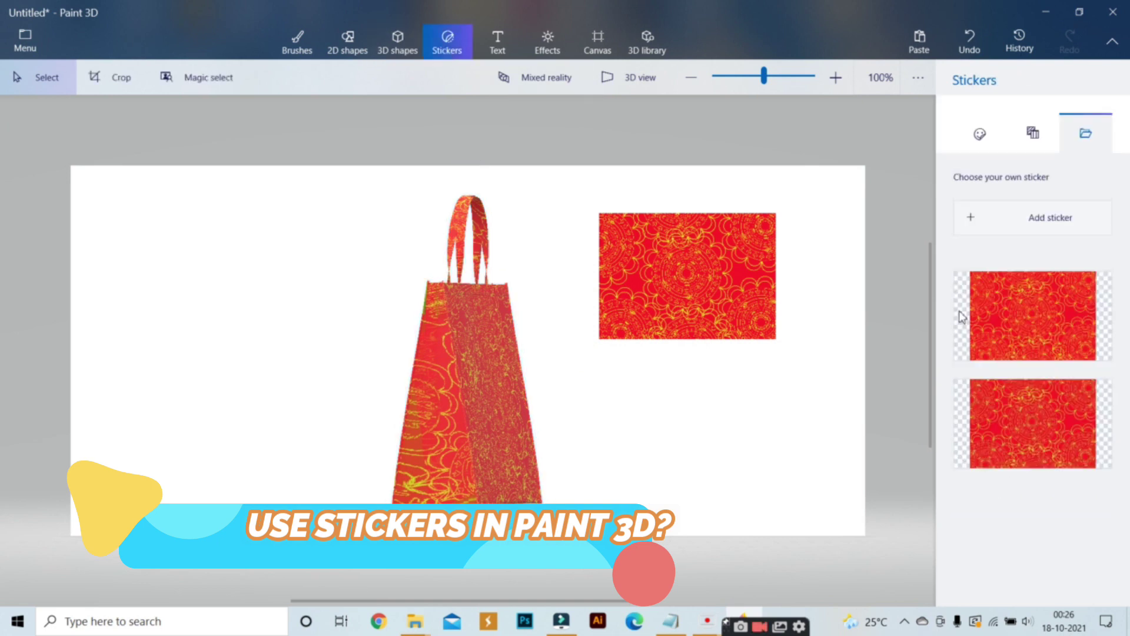
{"action": "left_click", "coordinate": [981, 331]}
{"action": "left_click_drag", "start_coordinate": [487, 378], "coordinate": [472, 357]}
{"action": "left_click_drag", "start_coordinate": [440, 413], "coordinate": [440, 513]}
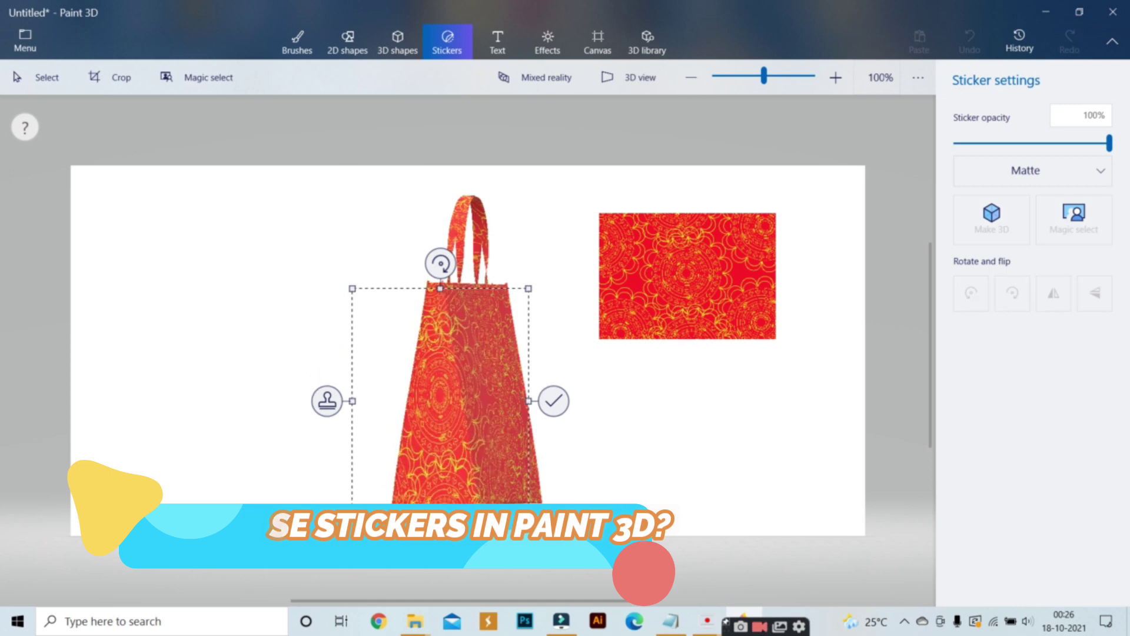
{"action": "left_click", "coordinate": [553, 401]}
- Tilt and rotate the bag onto its side to expose its base and the remaining green patch
{"action": "left_click", "coordinate": [502, 440]}
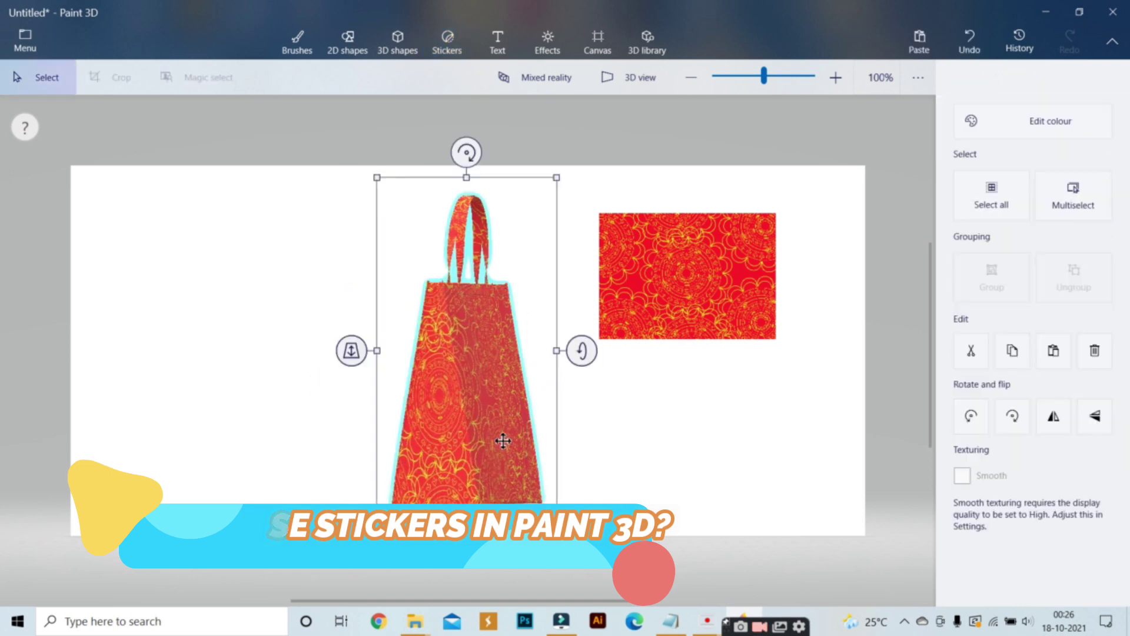
{"action": "left_click_drag", "start_coordinate": [466, 548], "coordinate": [463, 452]}
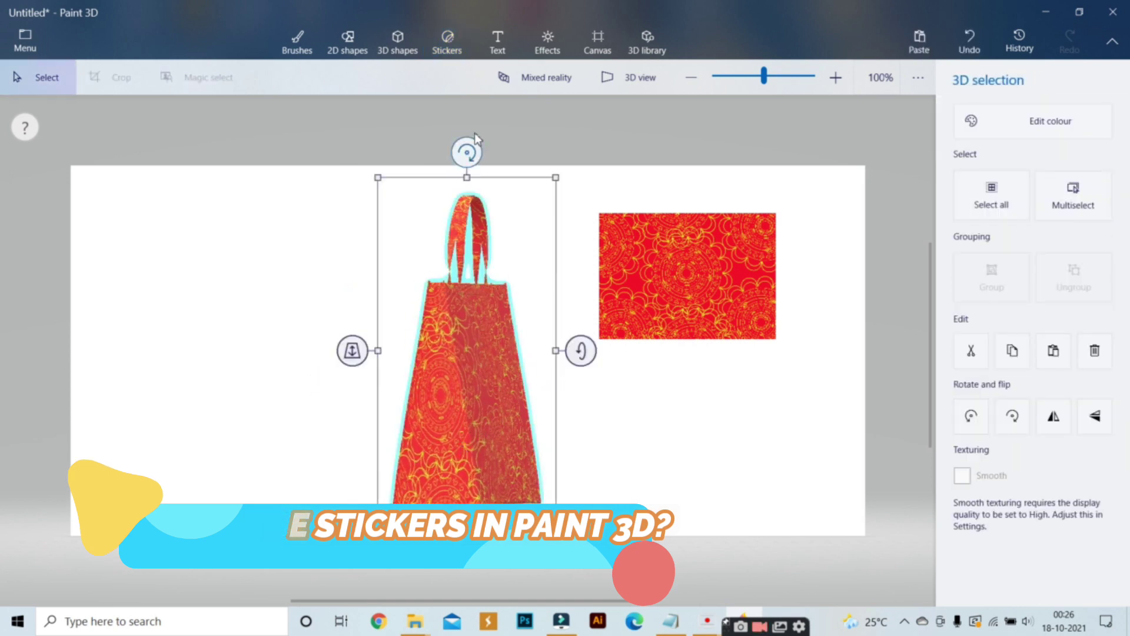
{"action": "left_click_drag", "start_coordinate": [466, 152], "coordinate": [282, 264]}
{"action": "left_click_drag", "start_coordinate": [675, 353], "coordinate": [310, 202]}
{"action": "left_click_drag", "start_coordinate": [482, 504], "coordinate": [396, 499]}
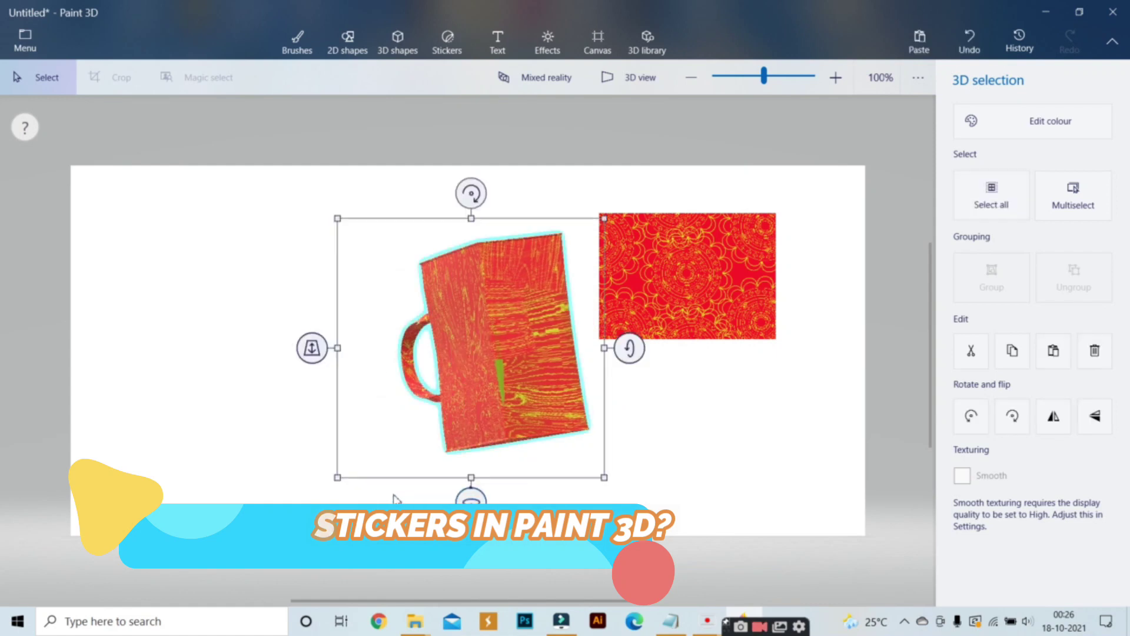
- Place the red custom sticker over the exposed green patch, stretch it across the tilted bag and apply it
{"action": "left_click", "coordinate": [453, 41]}
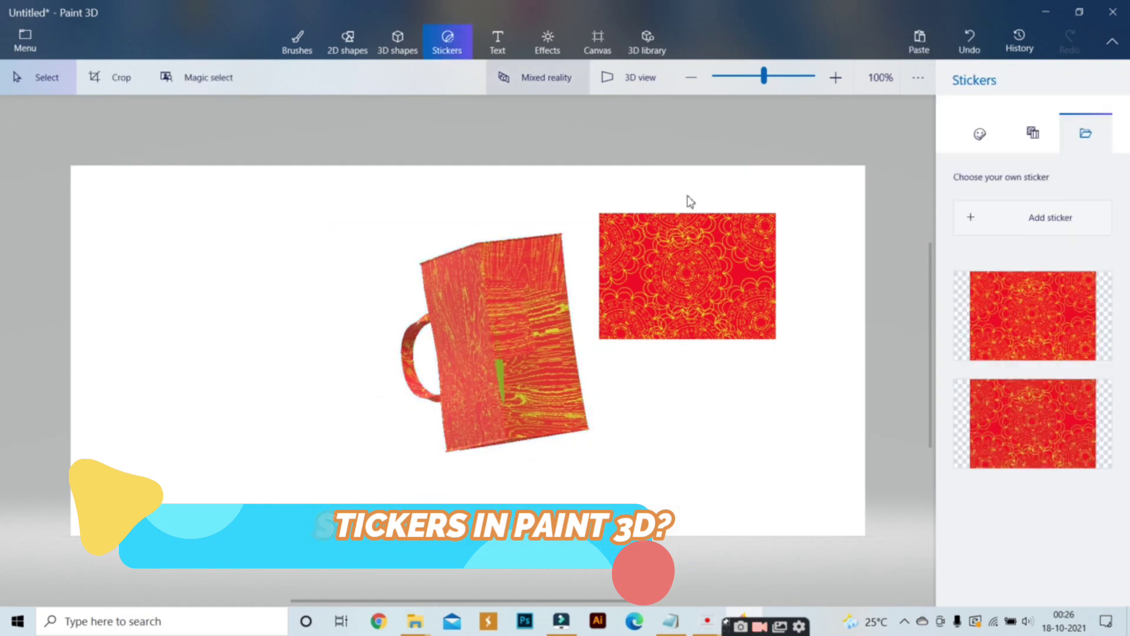
{"action": "left_click", "coordinate": [1047, 327]}
{"action": "left_click_drag", "start_coordinate": [492, 329], "coordinate": [497, 227]}
{"action": "left_click_drag", "start_coordinate": [498, 437], "coordinate": [498, 446]}
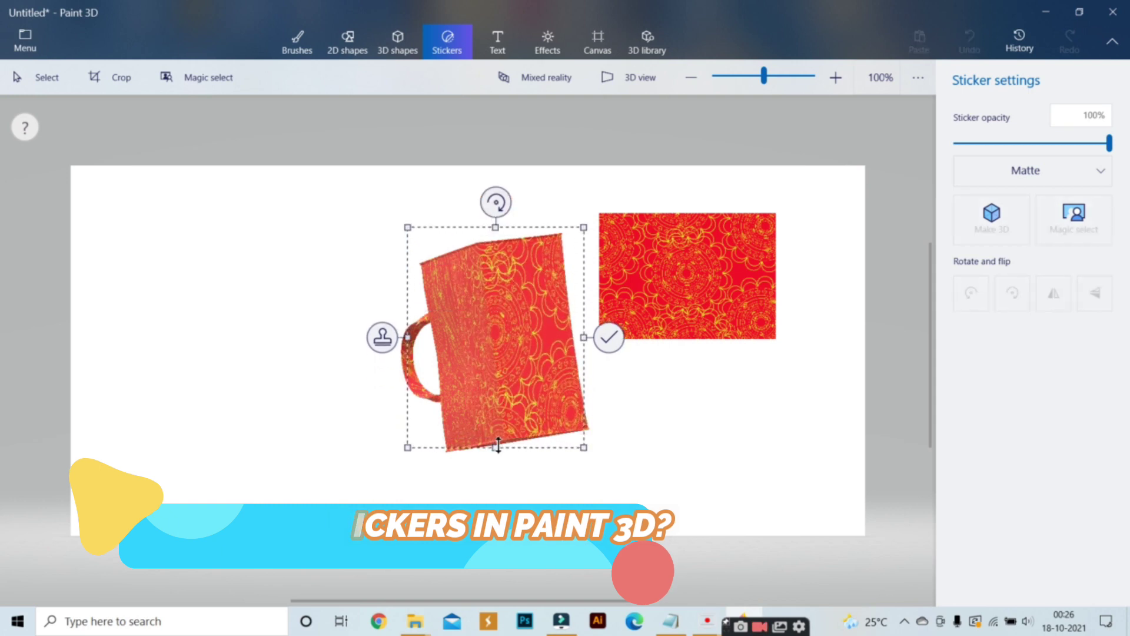
{"action": "left_click", "coordinate": [608, 338]}
- Rotate the bag back upright with its narrow side panel turned towards the viewer
{"action": "left_click", "coordinate": [548, 352]}
{"action": "left_click_drag", "start_coordinate": [477, 500], "coordinate": [777, 398]}
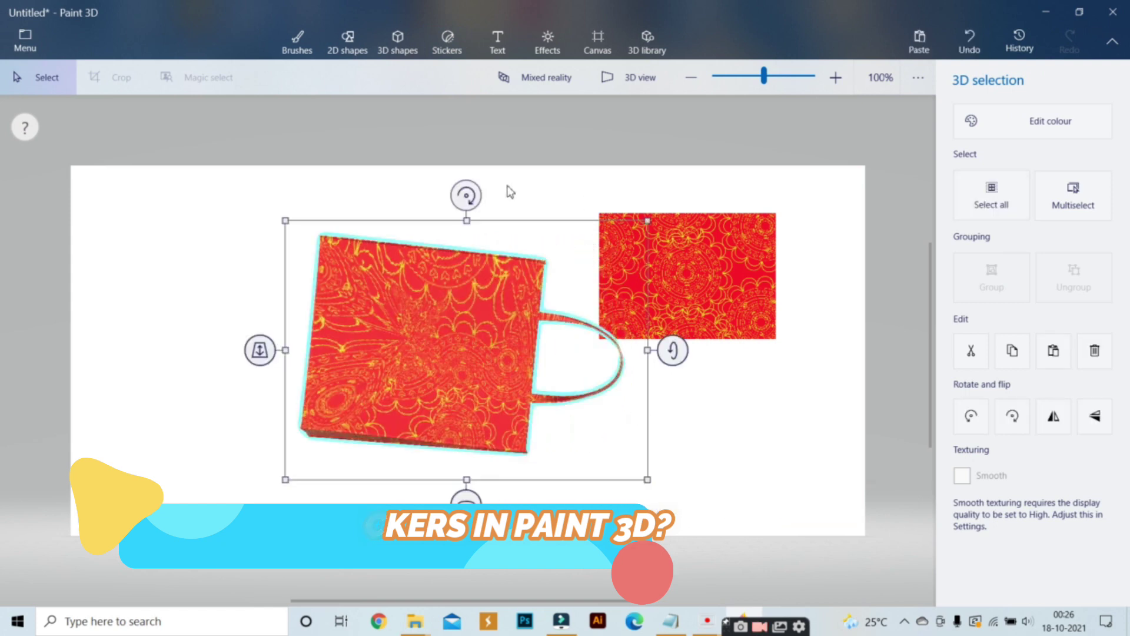
{"action": "left_click_drag", "start_coordinate": [479, 194], "coordinate": [314, 354]}
{"action": "left_click_drag", "start_coordinate": [467, 567], "coordinate": [379, 363]}
{"action": "mouse_move", "coordinate": [477, 148]}
{"action": "left_mouse_down"}
{"action": "mouse_move", "coordinate": [512, 151]}
{"action": "mouse_move", "coordinate": [469, 144]}
{"action": "mouse_move", "coordinate": [491, 160]}
{"action": "left_mouse_up"}
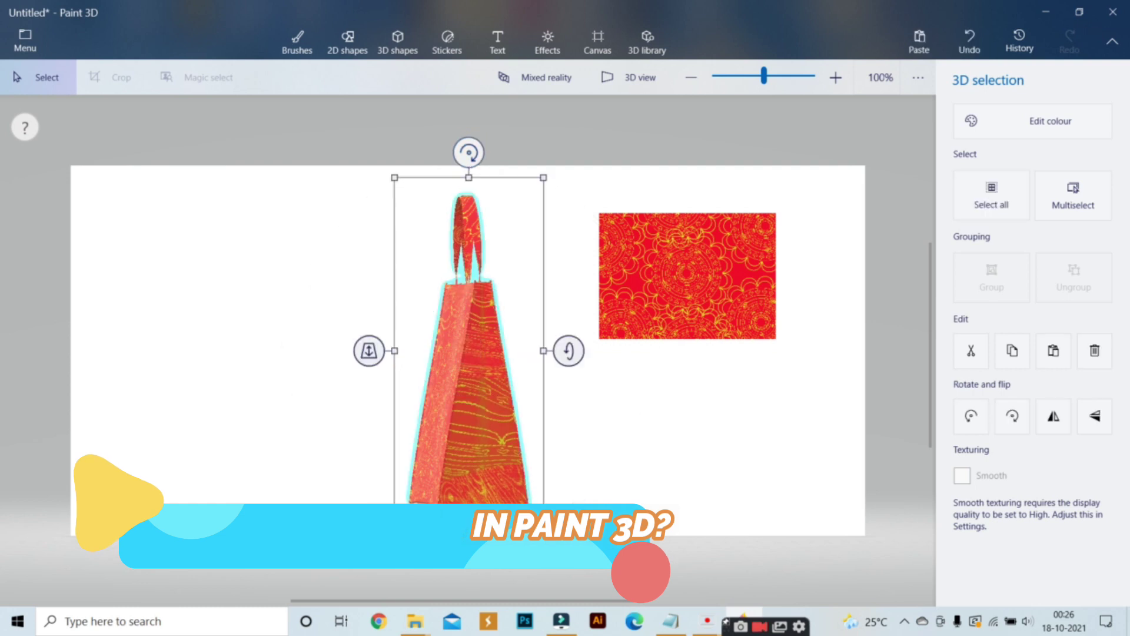
- Turn the shopping bag to face the front and move it to the canvas's left side
{"action": "left_click_drag", "start_coordinate": [478, 571], "coordinate": [554, 571]}
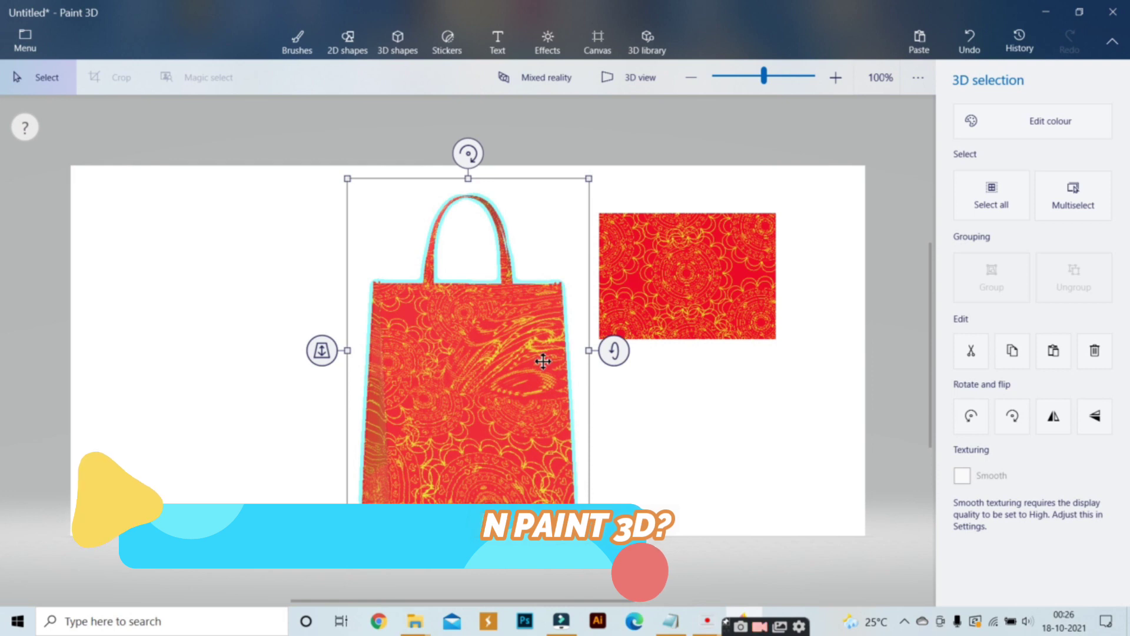
{"action": "left_click_drag", "start_coordinate": [491, 368], "coordinate": [240, 351]}
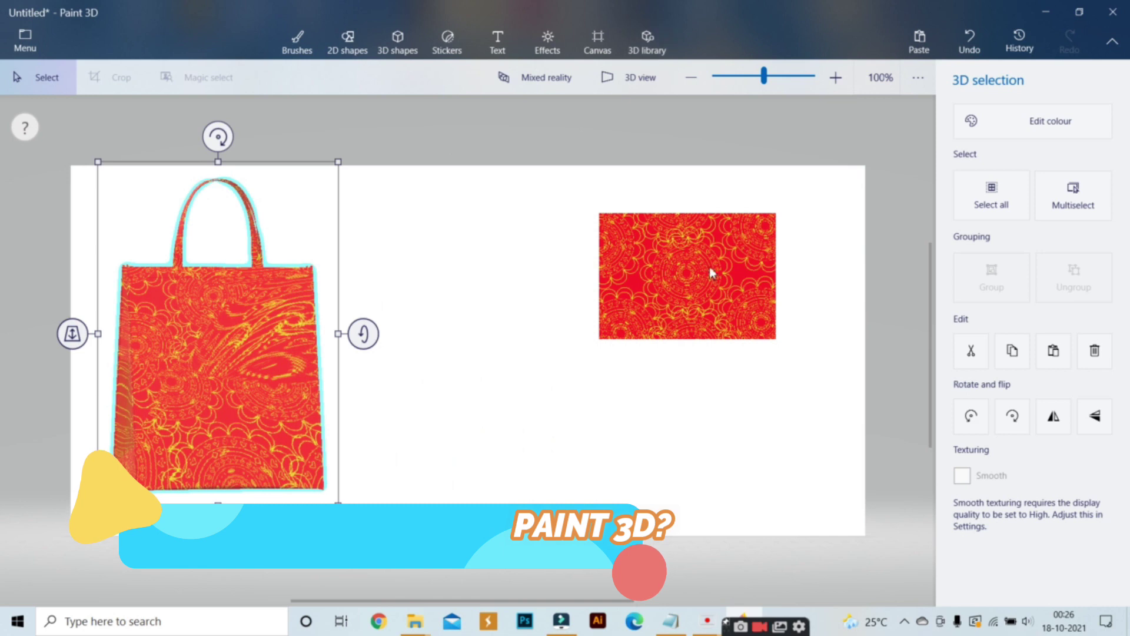
- Search the 3D library for "glass"
{"action": "left_click", "coordinate": [643, 41]}
{"action": "left_click", "coordinate": [881, 116]}
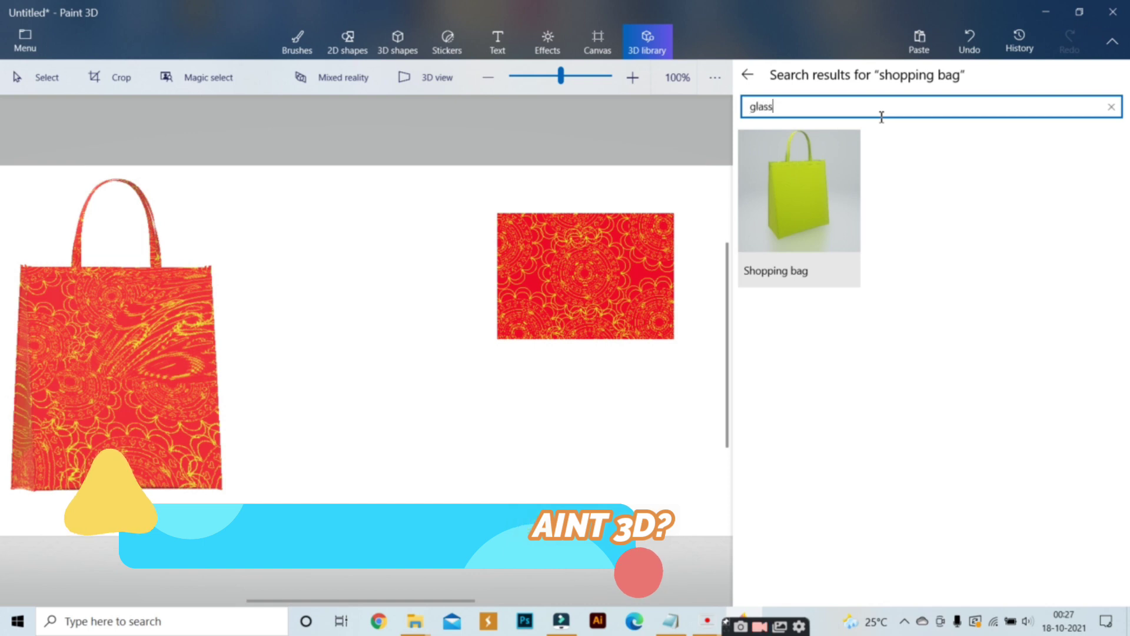
{"action": "type", "text": "glass"}
{"action": "key", "text": "Return"}
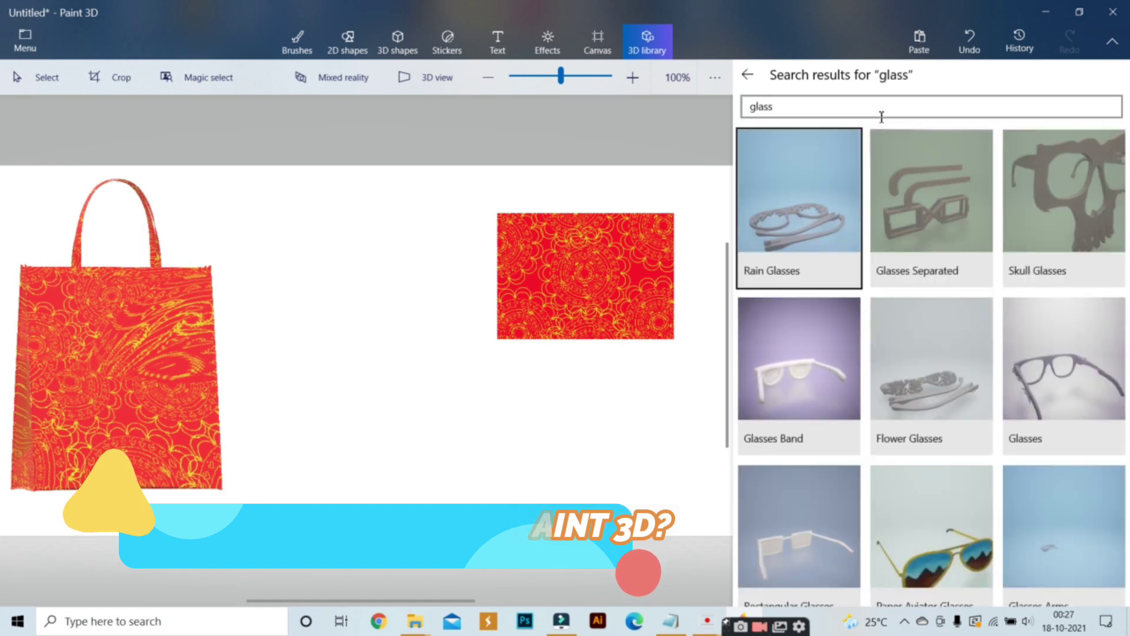
- Insert the blue drinking glass model and shrink it to fit between the bag and the red pattern
{"action": "left_click_drag", "start_coordinate": [1125, 154], "coordinate": [1126, 370]}
{"action": "left_click", "coordinate": [808, 309]}
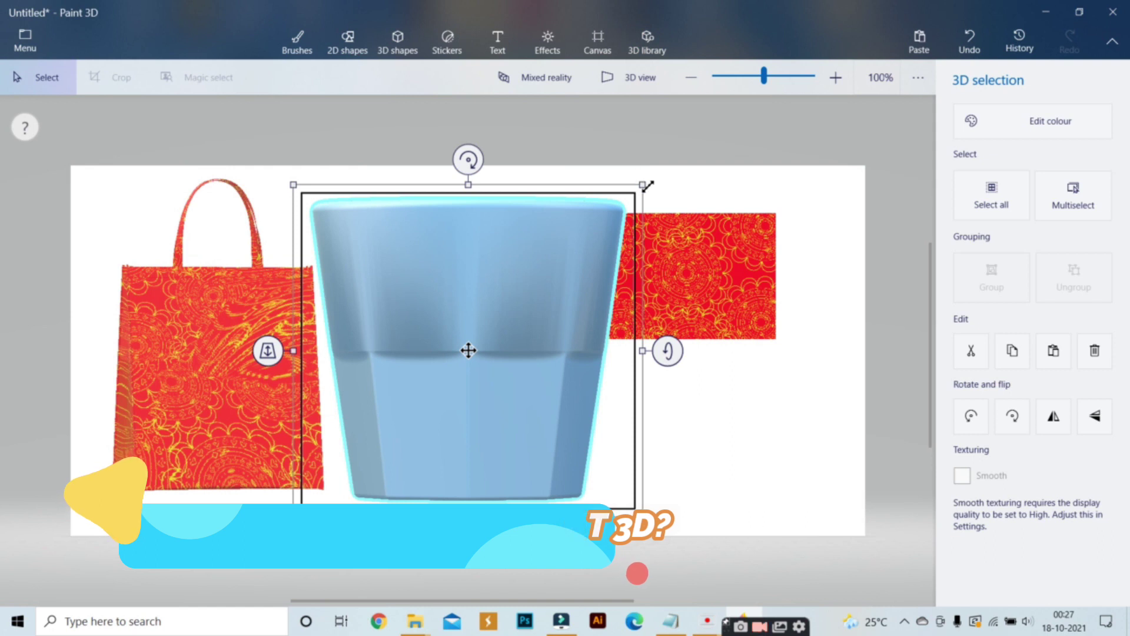
{"action": "left_click_drag", "start_coordinate": [642, 185], "coordinate": [571, 221]}
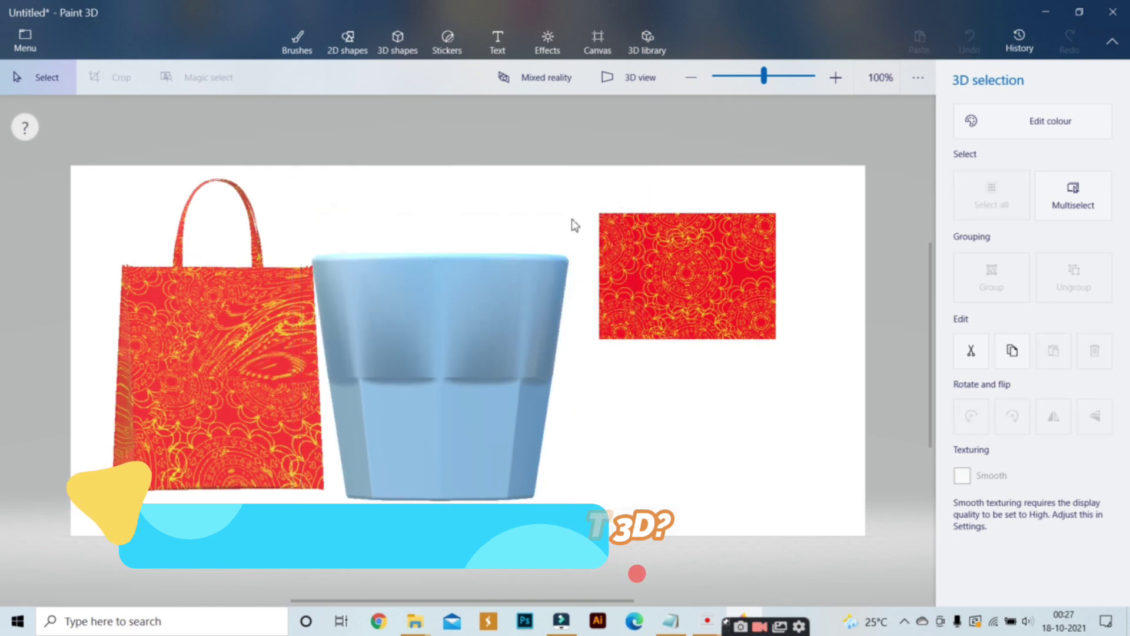
{"action": "left_click_drag", "start_coordinate": [537, 292], "coordinate": [546, 290]}
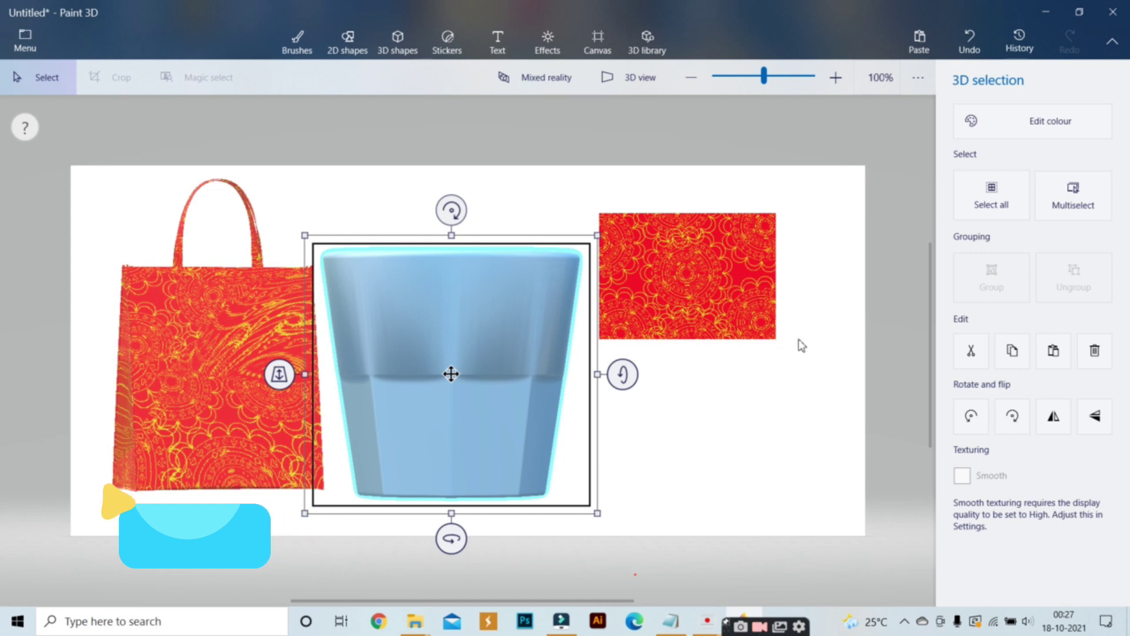
- Place the gold custom sticker on the overturned glass, stretch it over the base and sides, and apply it
{"action": "left_click", "coordinate": [447, 47]}
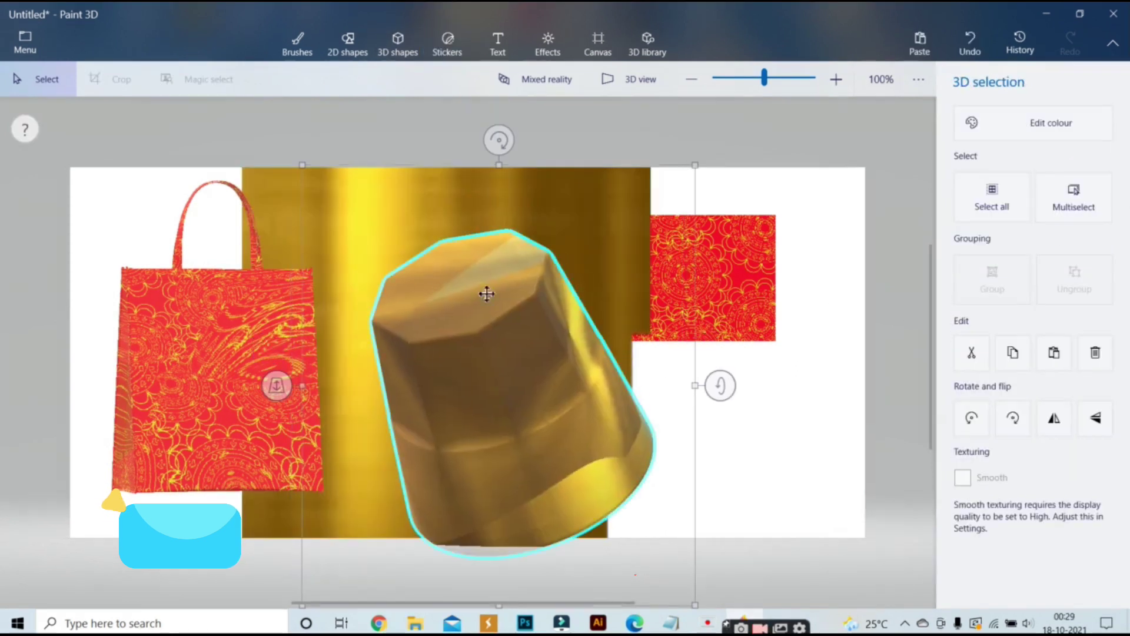
{"action": "left_click", "coordinate": [448, 45]}
{"action": "left_click", "coordinate": [1023, 421]}
{"action": "left_click_drag", "start_coordinate": [443, 290], "coordinate": [434, 160]}
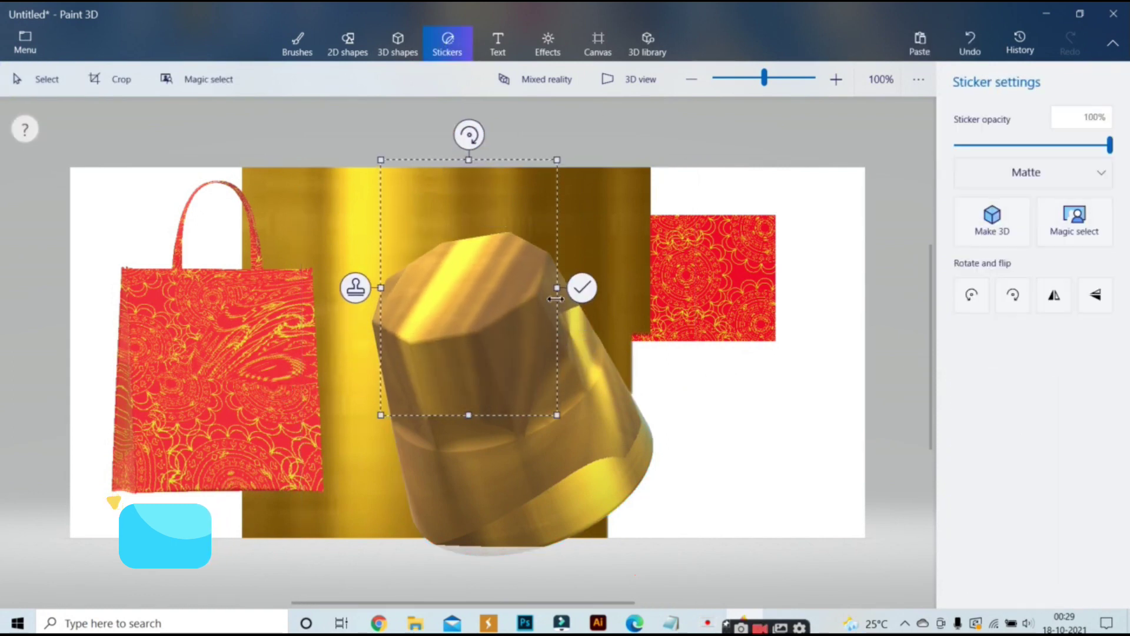
{"action": "left_click_drag", "start_coordinate": [557, 287], "coordinate": [659, 457]}
{"action": "left_click_drag", "start_coordinate": [518, 413], "coordinate": [522, 600]}
{"action": "left_click", "coordinate": [686, 380]}
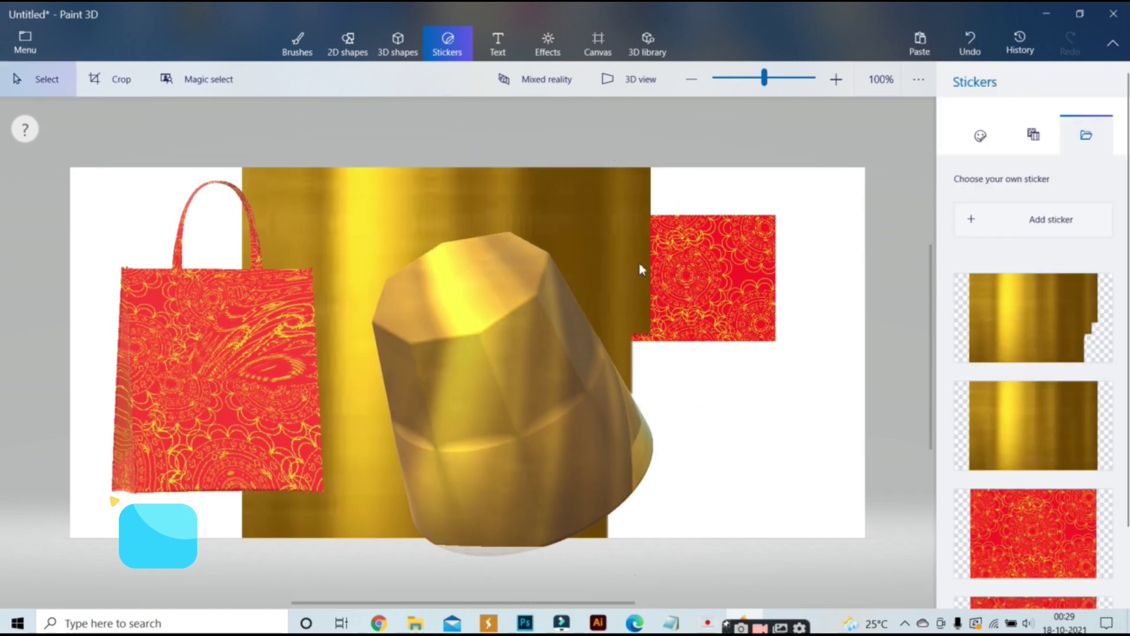
- Rotate the glass until its open rim tilts forward and the uncovered blue patch inside is exposed
{"action": "left_click", "coordinate": [503, 352]}
{"action": "left_click_drag", "start_coordinate": [483, 134], "coordinate": [424, 624]}
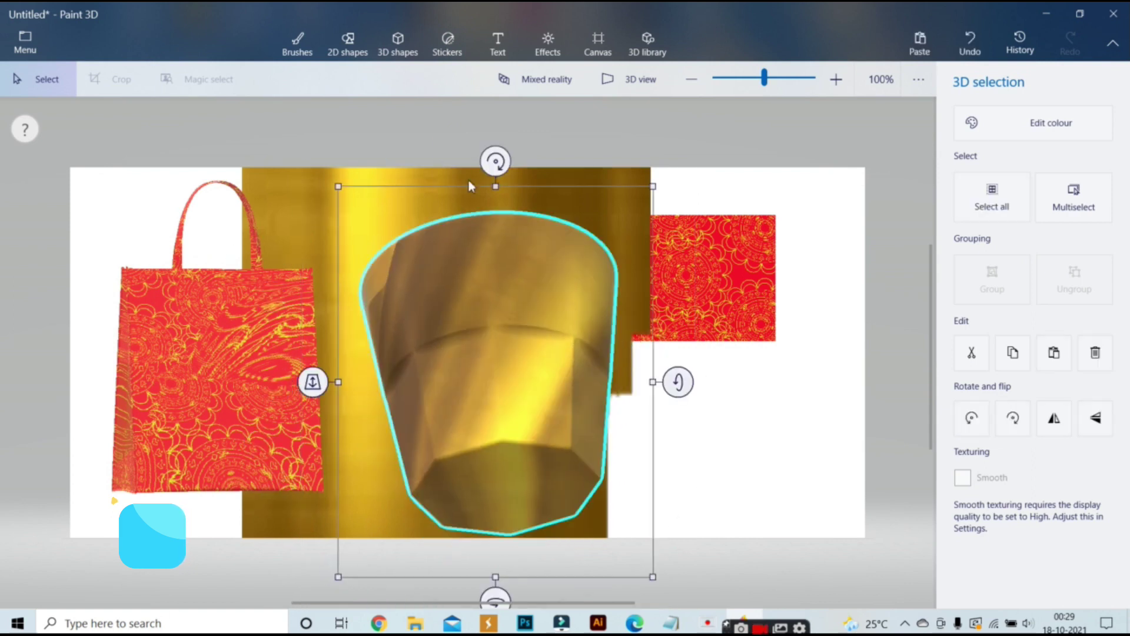
{"action": "left_click_drag", "start_coordinate": [502, 158], "coordinate": [533, 246]}
{"action": "left_click", "coordinate": [382, 201]}
{"action": "left_click", "coordinate": [522, 323]}
{"action": "scroll", "coordinate": [476, 490], "scroll_direction": "down", "scroll_amount": 2}
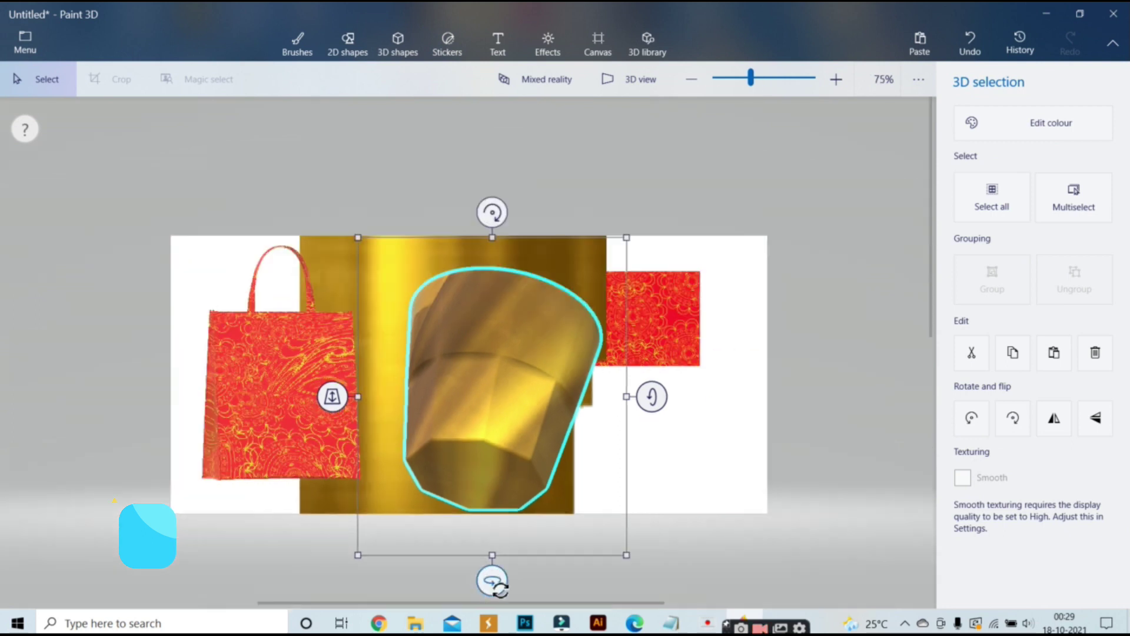
{"action": "left_click_drag", "start_coordinate": [492, 581], "coordinate": [476, 587]}
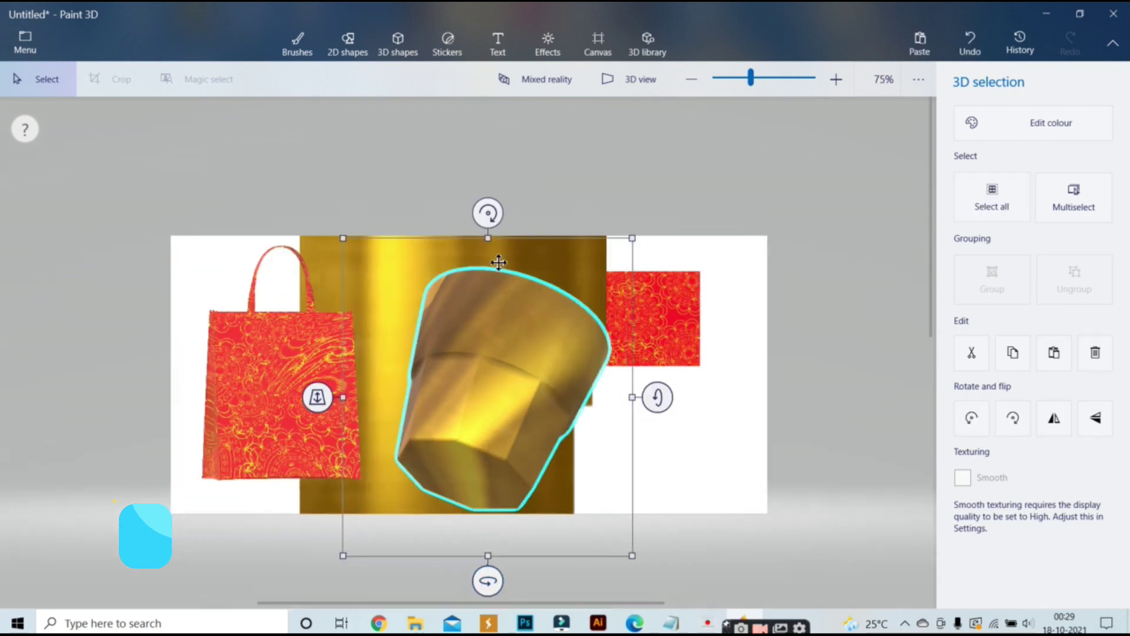
{"action": "left_click_drag", "start_coordinate": [487, 215], "coordinate": [412, 231]}
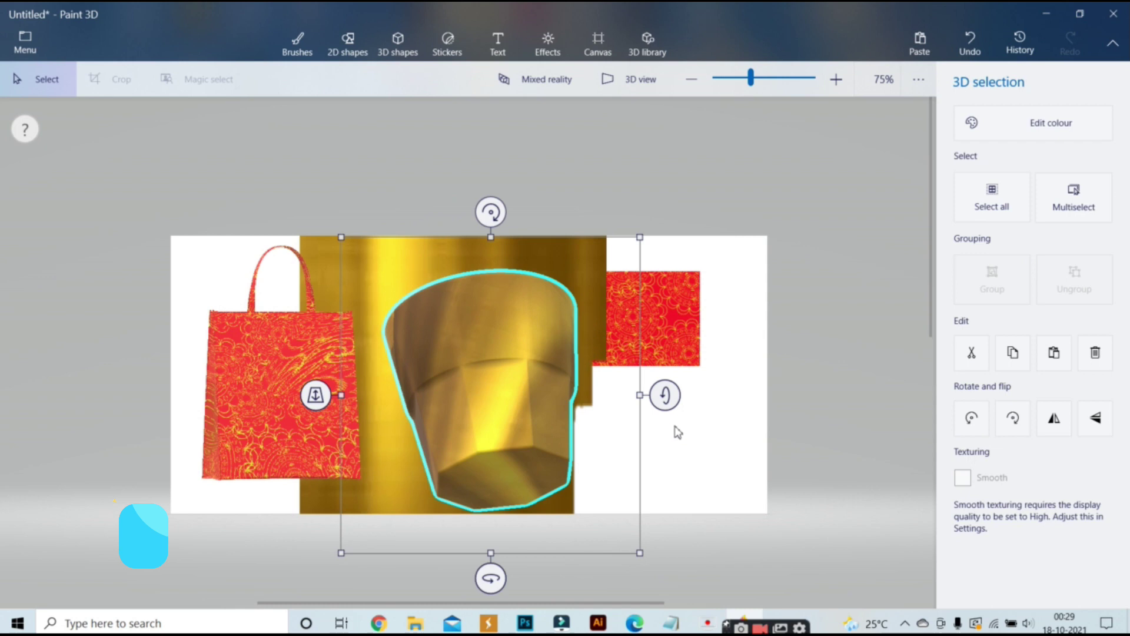
{"action": "left_click_drag", "start_coordinate": [665, 394], "coordinate": [727, 459]}
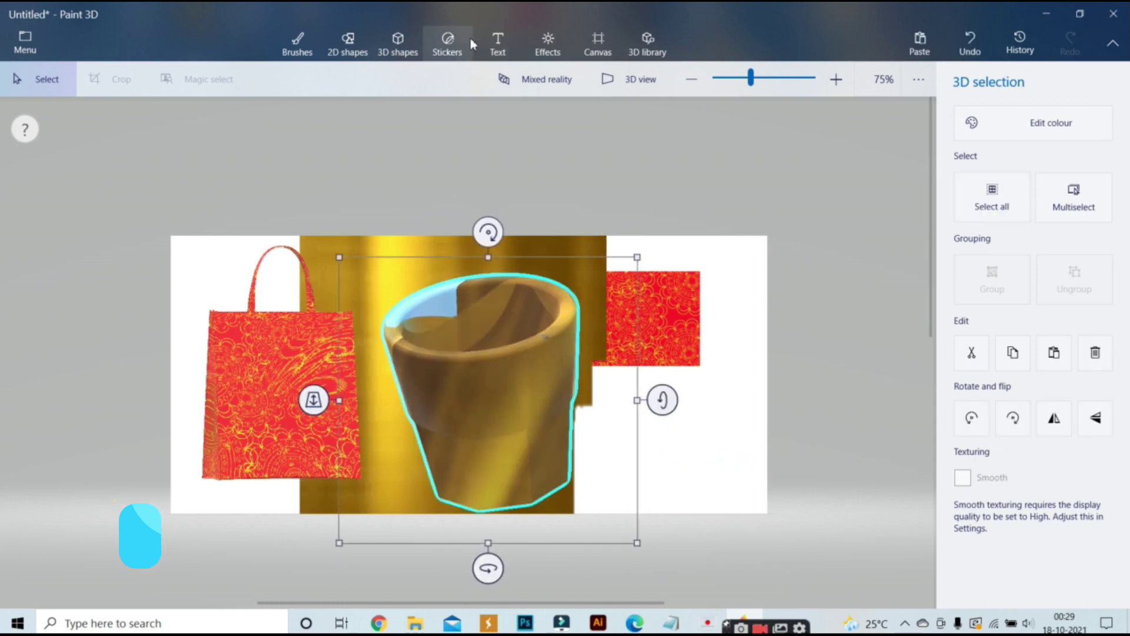
- Place the gold custom sticker over the remaining blue patch on the glass's rim and interior and apply it
{"action": "left_click", "coordinate": [447, 42]}
{"action": "left_click", "coordinate": [1063, 387]}
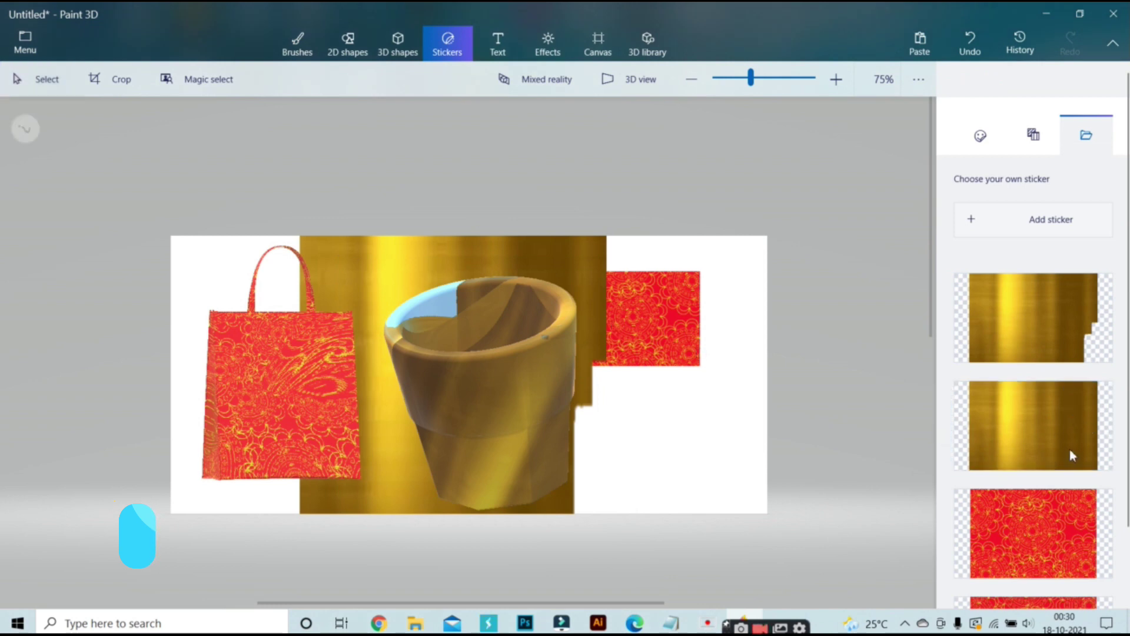
{"action": "left_click", "coordinate": [1069, 450]}
{"action": "left_click_drag", "start_coordinate": [503, 342], "coordinate": [426, 315]}
{"action": "left_click", "coordinate": [611, 293]}
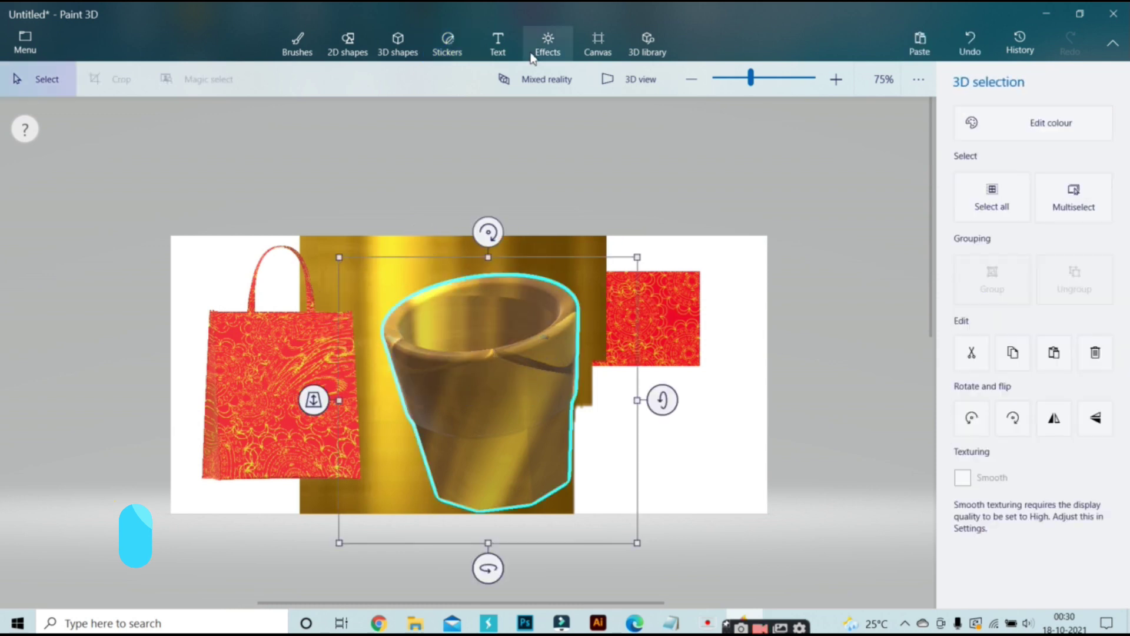
- Hide the canvas and rotate the gold glass so it stands upright facing the front
{"action": "left_click", "coordinate": [597, 44]}
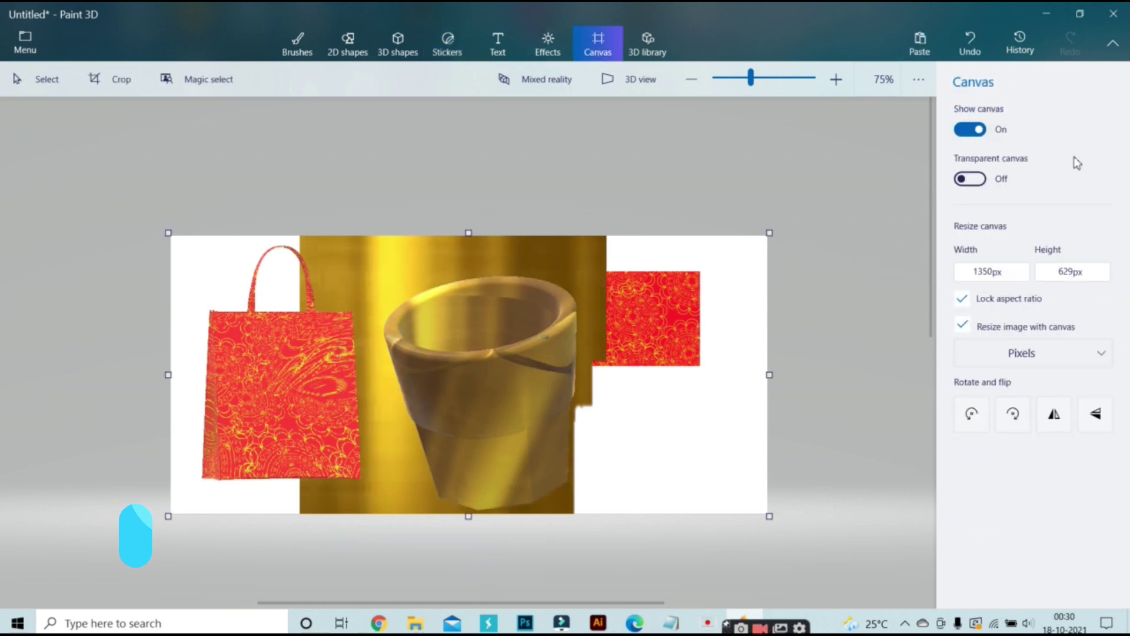
{"action": "left_click", "coordinate": [970, 131]}
{"action": "left_click", "coordinate": [563, 365]}
{"action": "left_click_drag", "start_coordinate": [487, 566], "coordinate": [571, 567]}
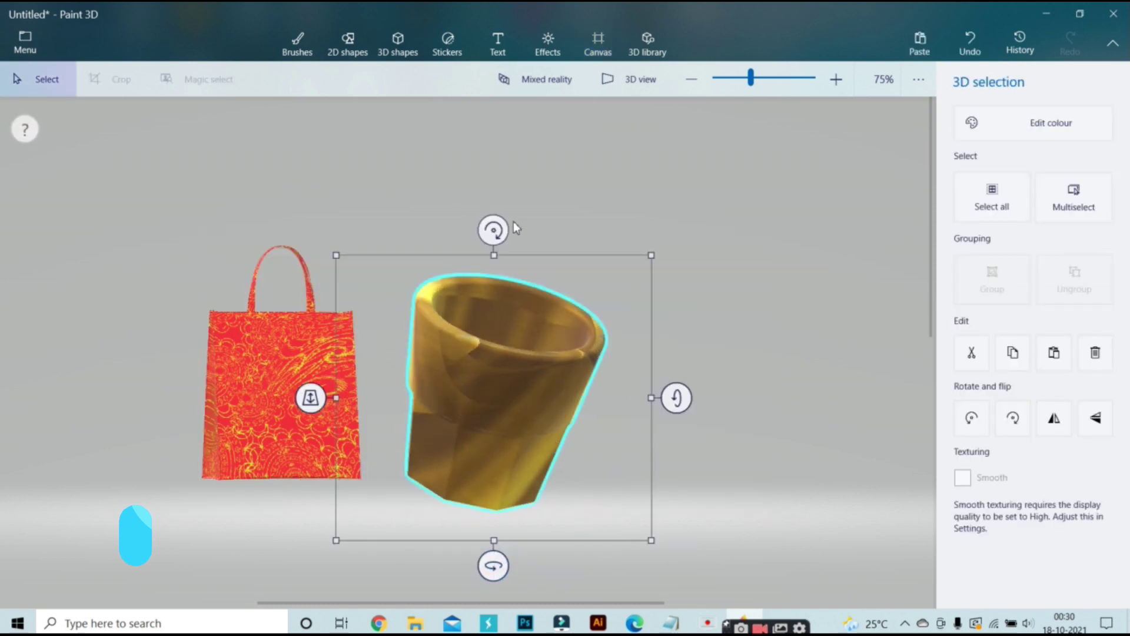
{"action": "left_click_drag", "start_coordinate": [494, 230], "coordinate": [457, 195]}
{"action": "left_click_drag", "start_coordinate": [659, 406], "coordinate": [662, 375]}
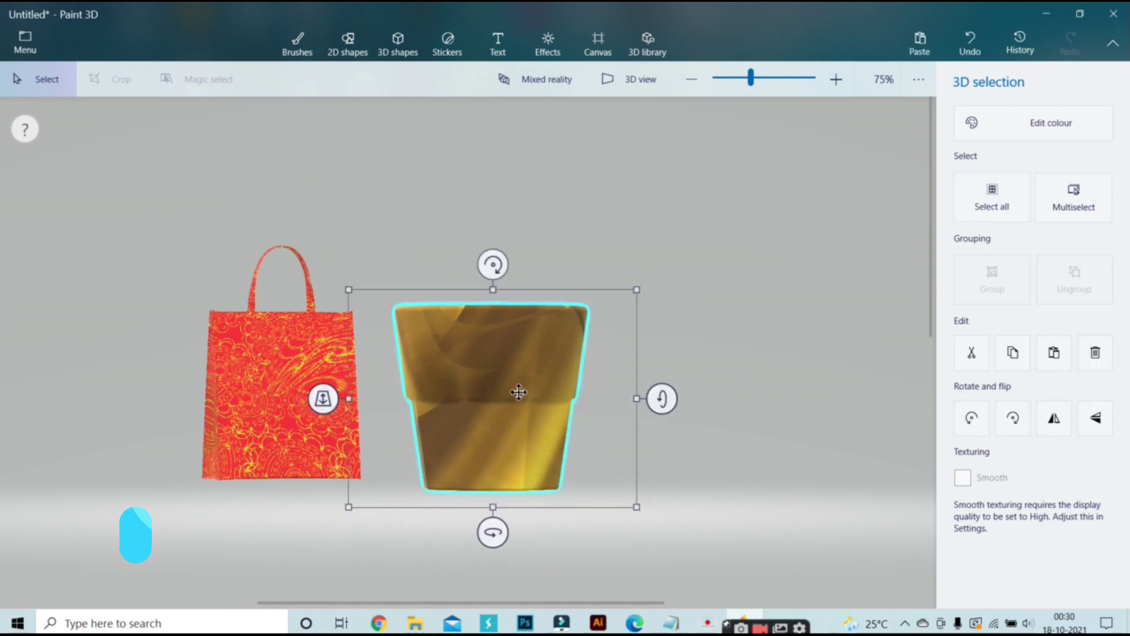
- Preview the Lavender effect filter, and set the scene's filter to Honey
{"action": "left_click", "coordinate": [548, 42]}
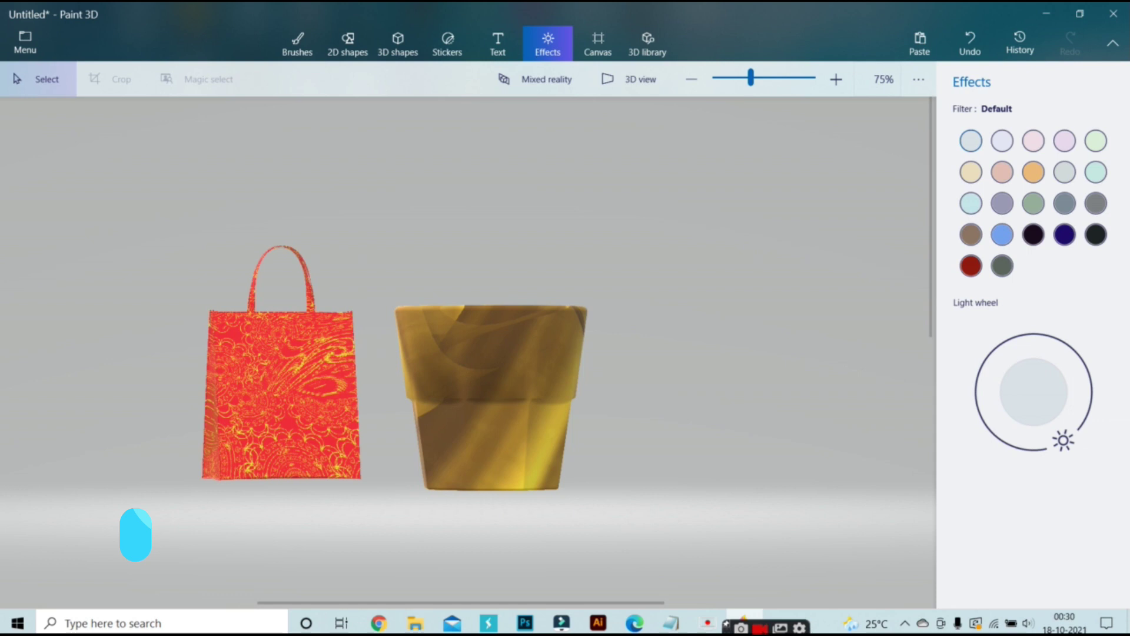
{"action": "left_click", "coordinate": [1000, 144]}
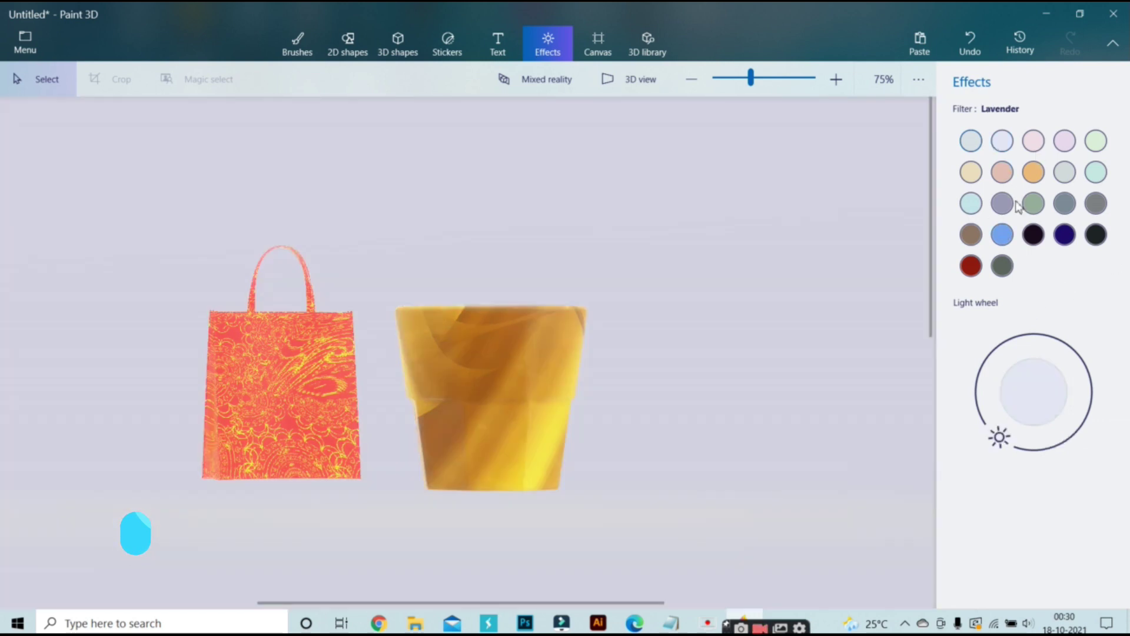
{"action": "left_click", "coordinate": [1001, 172]}
{"action": "left_click", "coordinate": [1033, 172]}
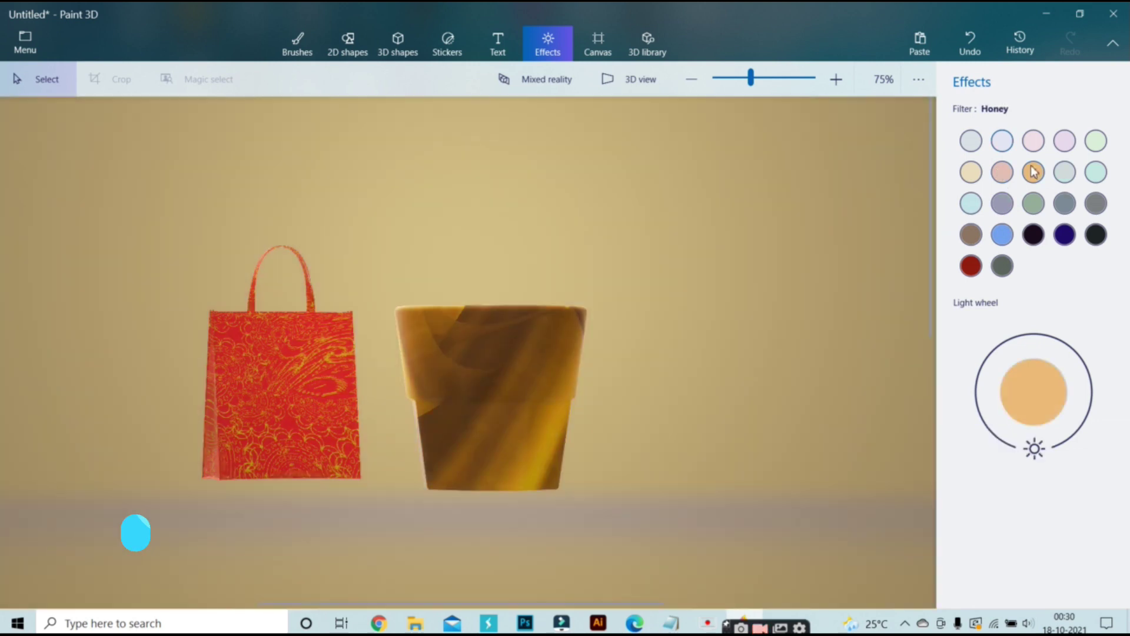
- Enlarge the shopping bag and move the gold glass away so the two models stand side by side
{"action": "left_click", "coordinate": [327, 391]}
{"action": "left_click_drag", "start_coordinate": [386, 231], "coordinate": [582, 149]}
{"action": "left_click_drag", "start_coordinate": [306, 278], "coordinate": [282, 321]}
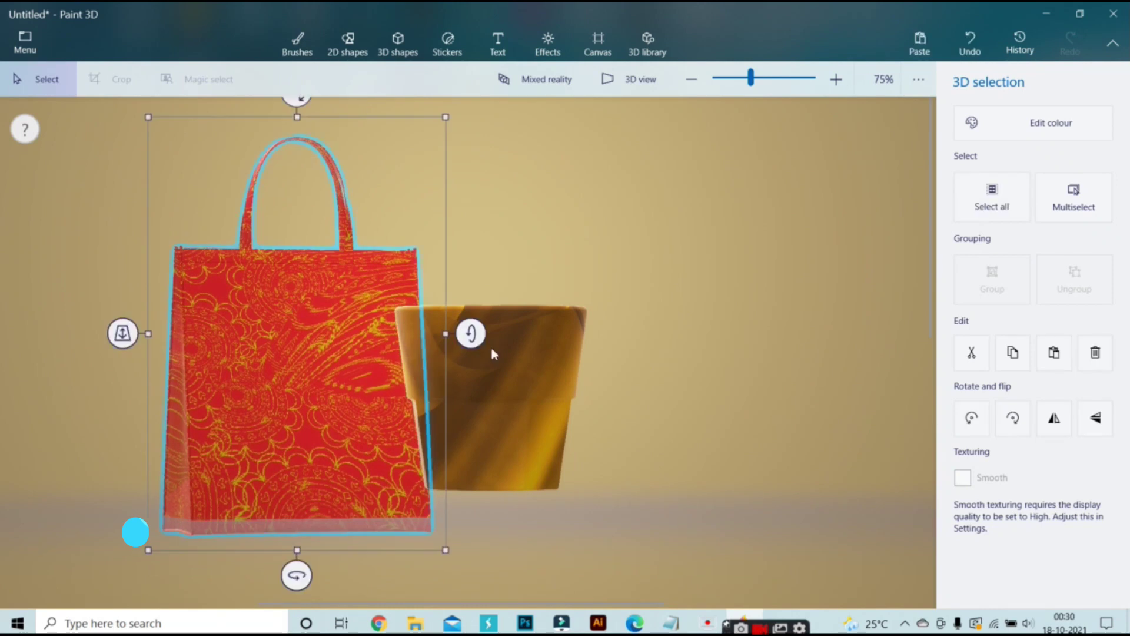
{"action": "left_click", "coordinate": [499, 391]}
{"action": "left_click_drag", "start_coordinate": [502, 393], "coordinate": [655, 388]}
{"action": "left_click", "coordinate": [285, 421]}
{"action": "left_click_drag", "start_coordinate": [285, 421], "coordinate": [330, 393]}
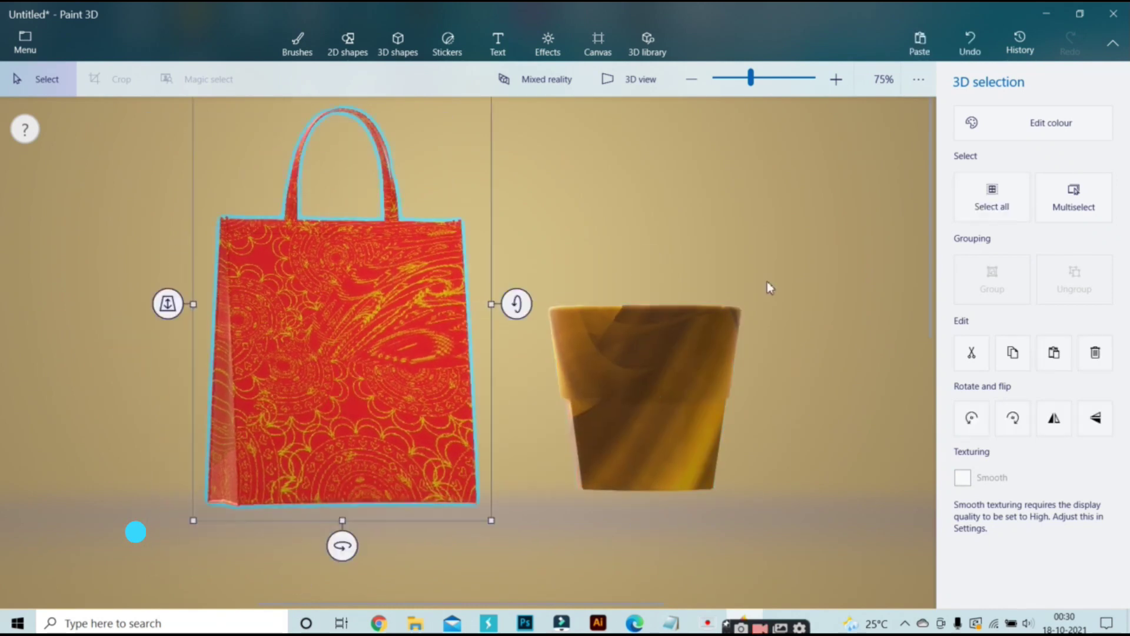
- Switch to 3D view and rotate the shopping bag to show it from another angle
{"action": "left_click", "coordinate": [622, 80]}
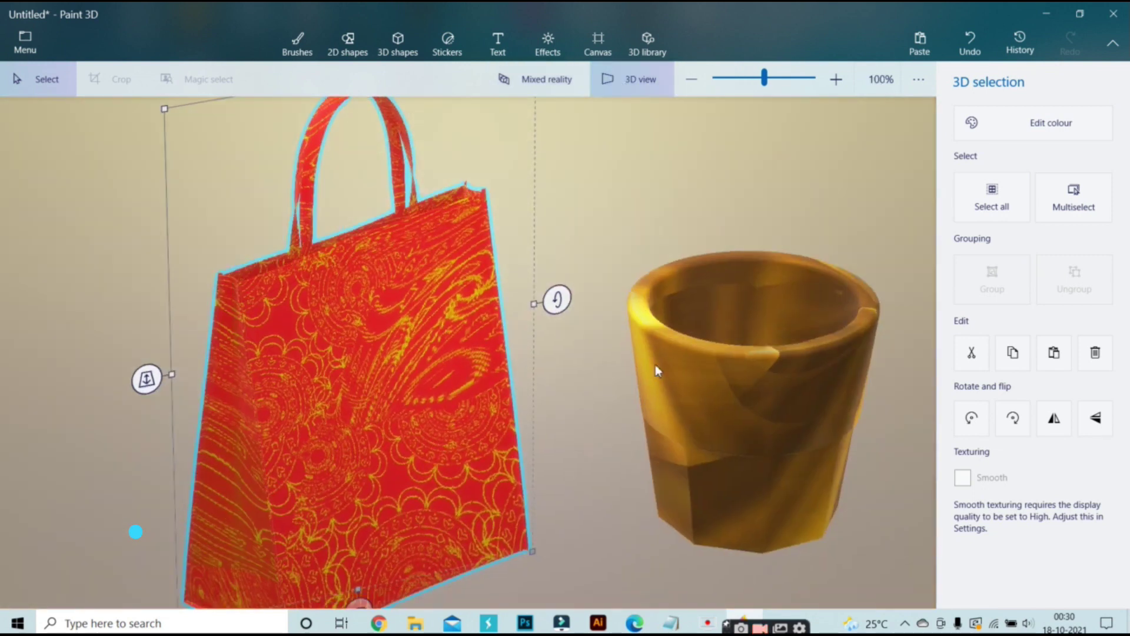
{"action": "scroll", "coordinate": [655, 365], "scroll_direction": "down", "scroll_amount": 3}
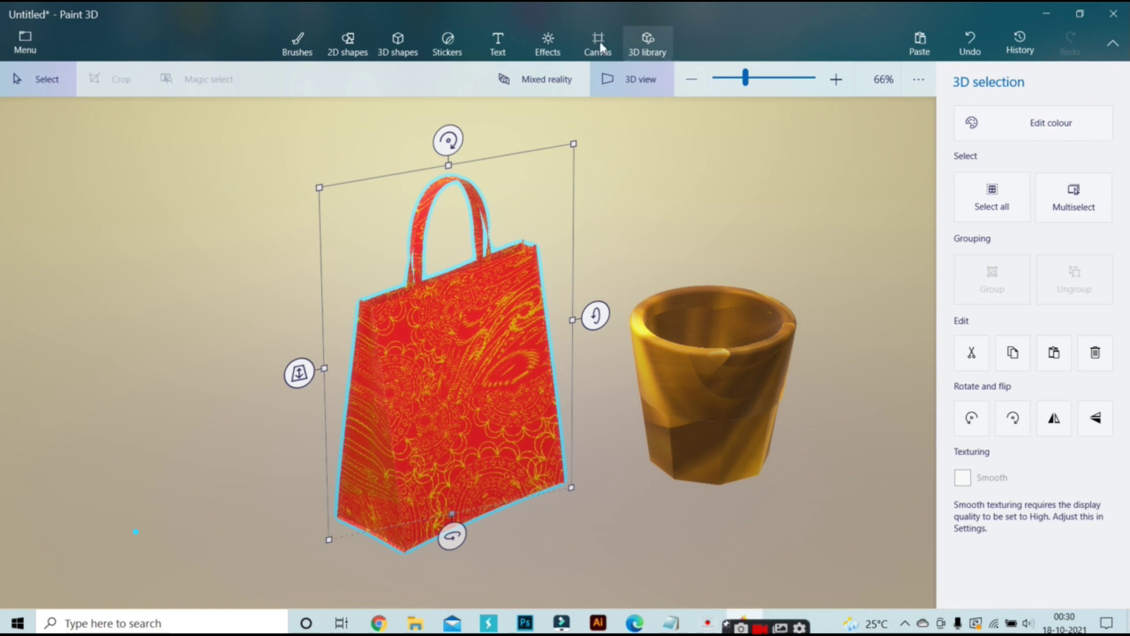
{"action": "left_click_drag", "start_coordinate": [448, 140], "coordinate": [491, 138]}
{"action": "left_click_drag", "start_coordinate": [451, 553], "coordinate": [505, 614]}
- Spin and tilt the gold glass in 3D view to present its covered sides and interior
{"action": "left_click", "coordinate": [752, 469]}
{"action": "left_click_drag", "start_coordinate": [713, 509], "coordinate": [877, 421]}
{"action": "left_click_drag", "start_coordinate": [716, 280], "coordinate": [743, 443]}
{"action": "left_click_drag", "start_coordinate": [713, 520], "coordinate": [765, 331]}
{"action": "left_click_drag", "start_coordinate": [719, 258], "coordinate": [722, 306]}
- Turn the shopping bag in 3D view to show its opposite side panel
{"action": "left_click", "coordinate": [491, 412]}
{"action": "left_click_drag", "start_coordinate": [459, 555], "coordinate": [336, 559]}
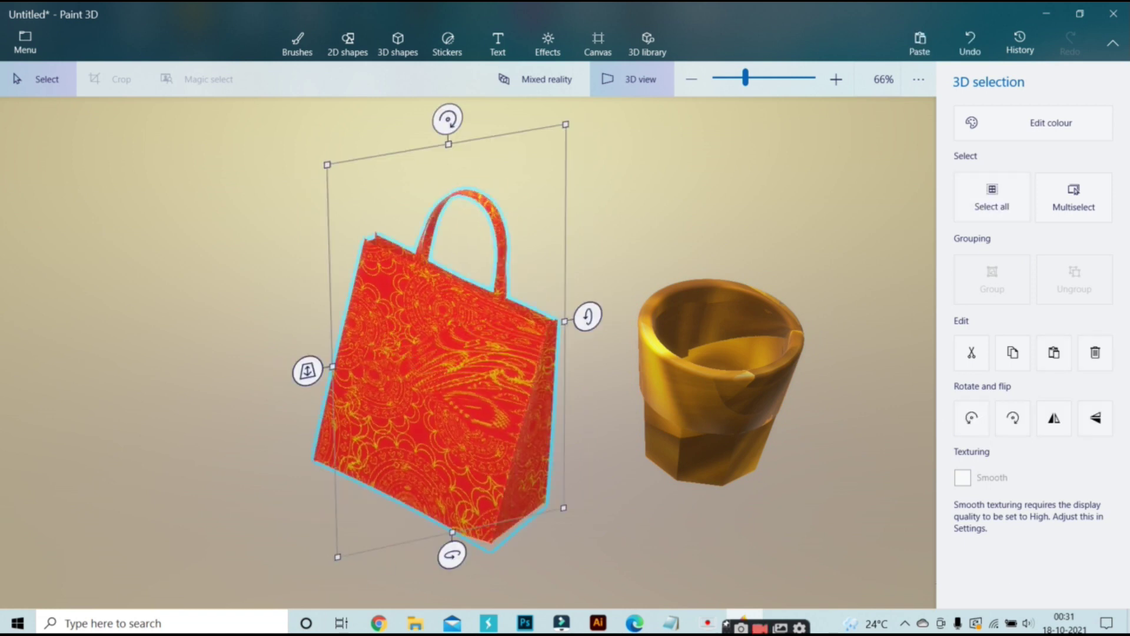